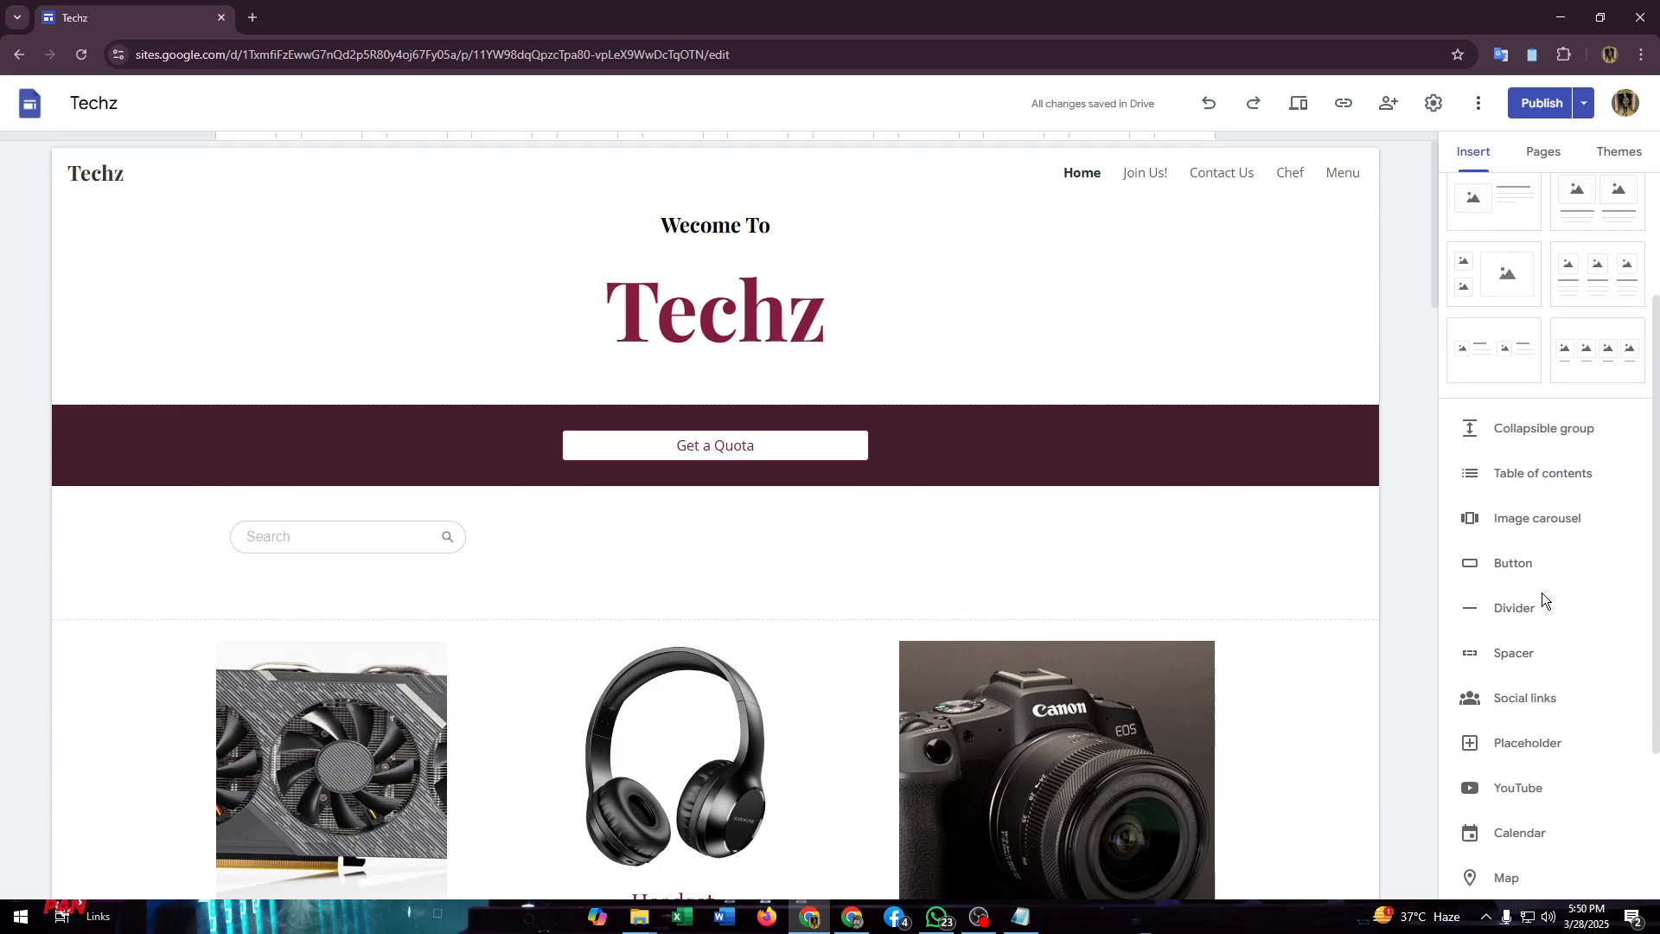
Step: Start inserting a button named Download while at the Xmenha earbuds section and activate its link field
{"action": "scroll", "coordinate": [1505, 506], "scroll_direction": "down", "scroll_amount": 2}
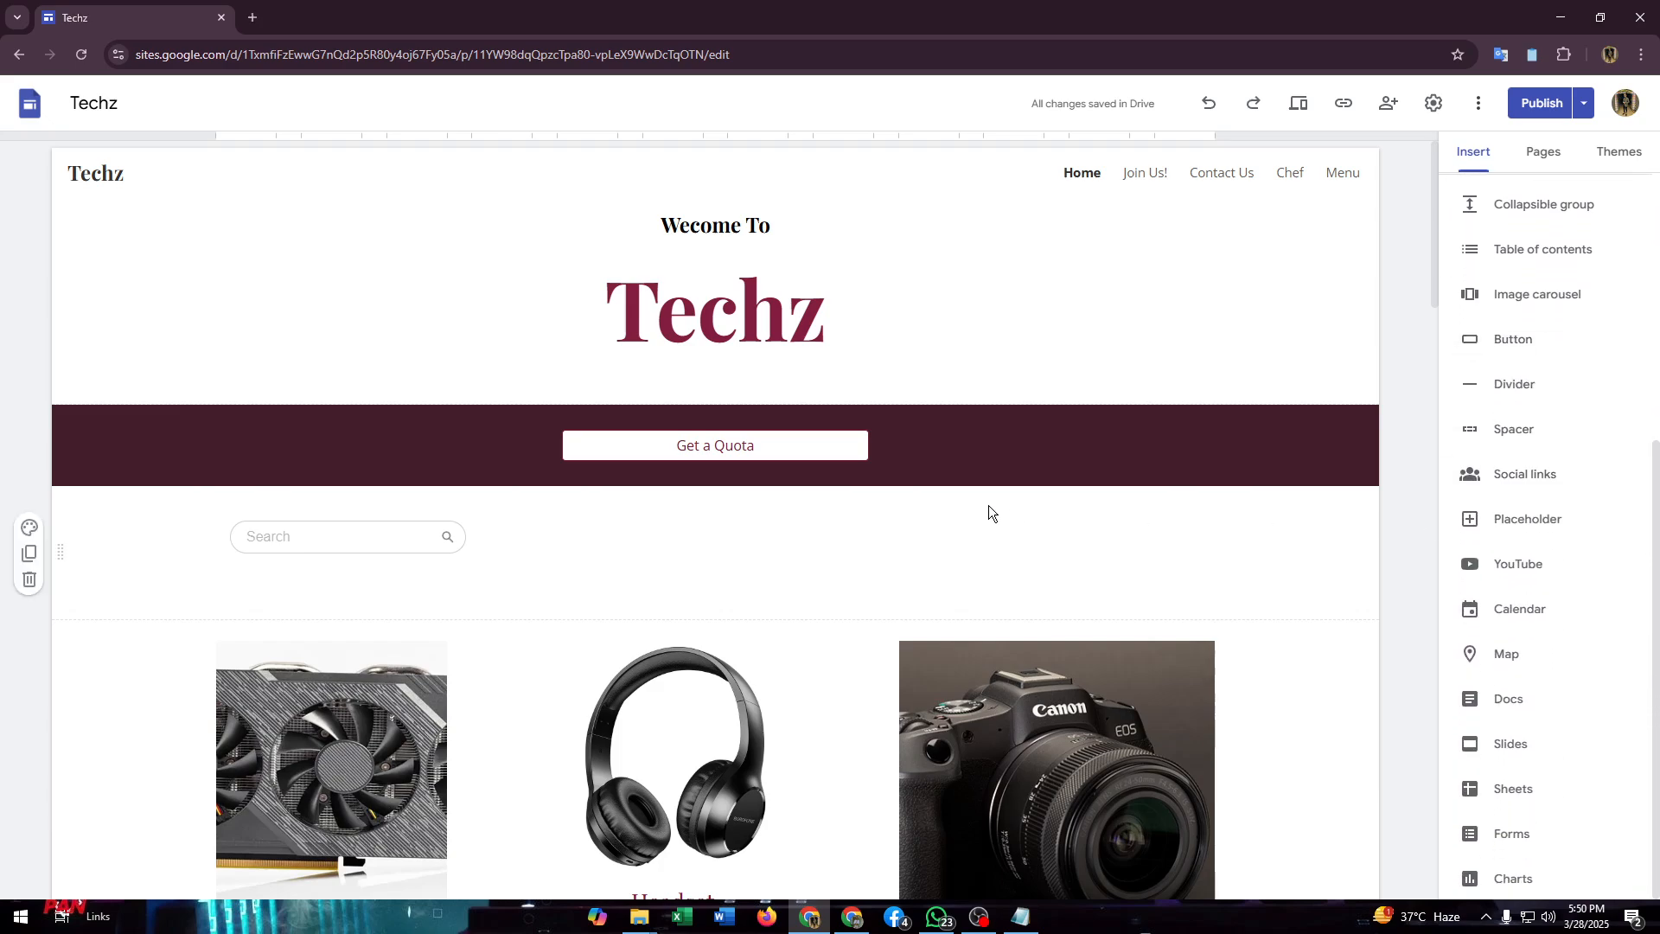
{"action": "scroll", "coordinate": [921, 505], "scroll_direction": "down", "scroll_amount": 12}
{"action": "scroll", "coordinate": [842, 564], "scroll_direction": "down", "scroll_amount": 5}
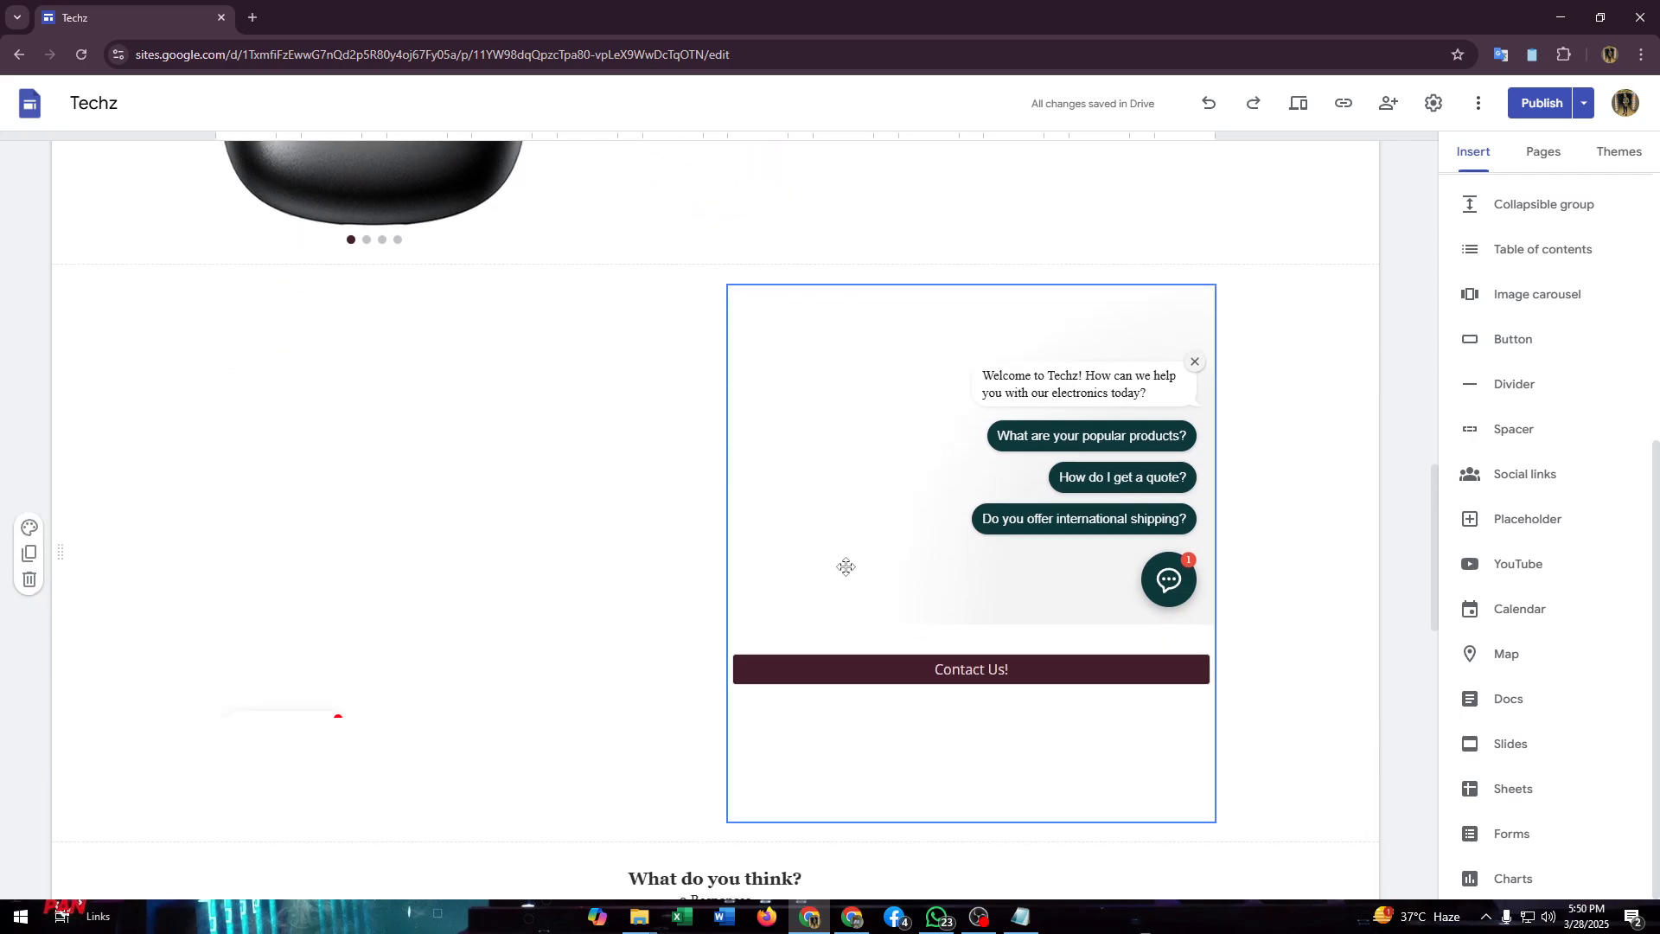
{"action": "scroll", "coordinate": [846, 568], "scroll_direction": "up", "scroll_amount": 5}
{"action": "scroll", "coordinate": [850, 570], "scroll_direction": "down", "scroll_amount": 9}
{"action": "scroll", "coordinate": [850, 570], "scroll_direction": "up", "scroll_amount": 5}
{"action": "scroll", "coordinate": [849, 570], "scroll_direction": "up", "scroll_amount": 3}
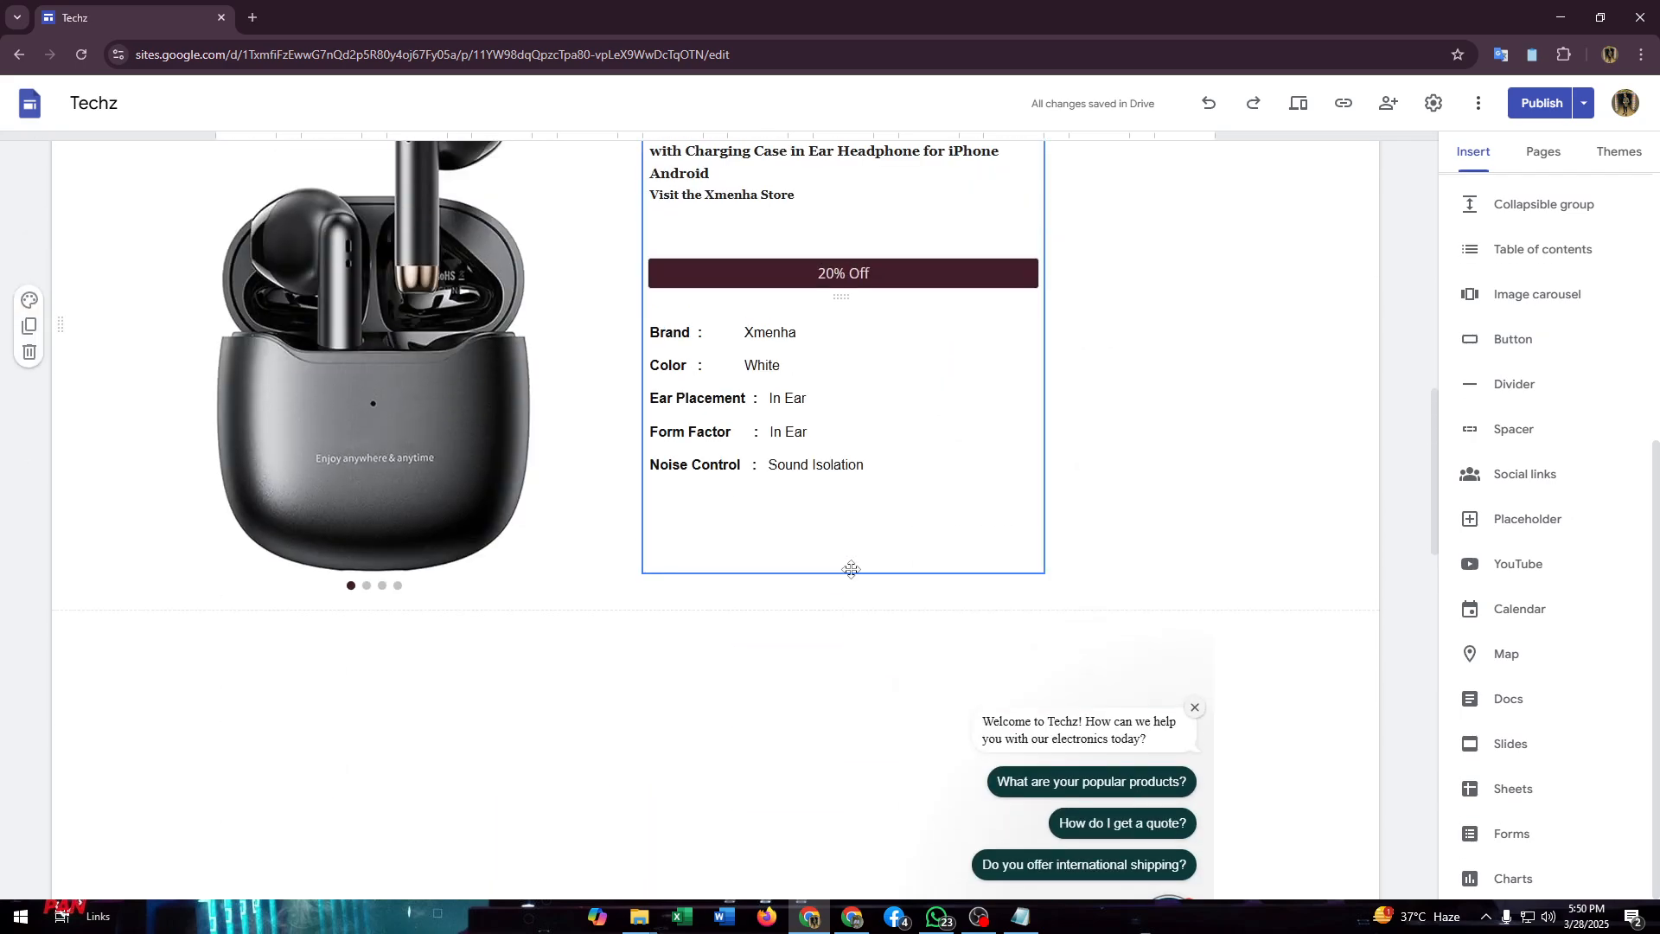
{"action": "left_click", "coordinate": [1489, 350]}
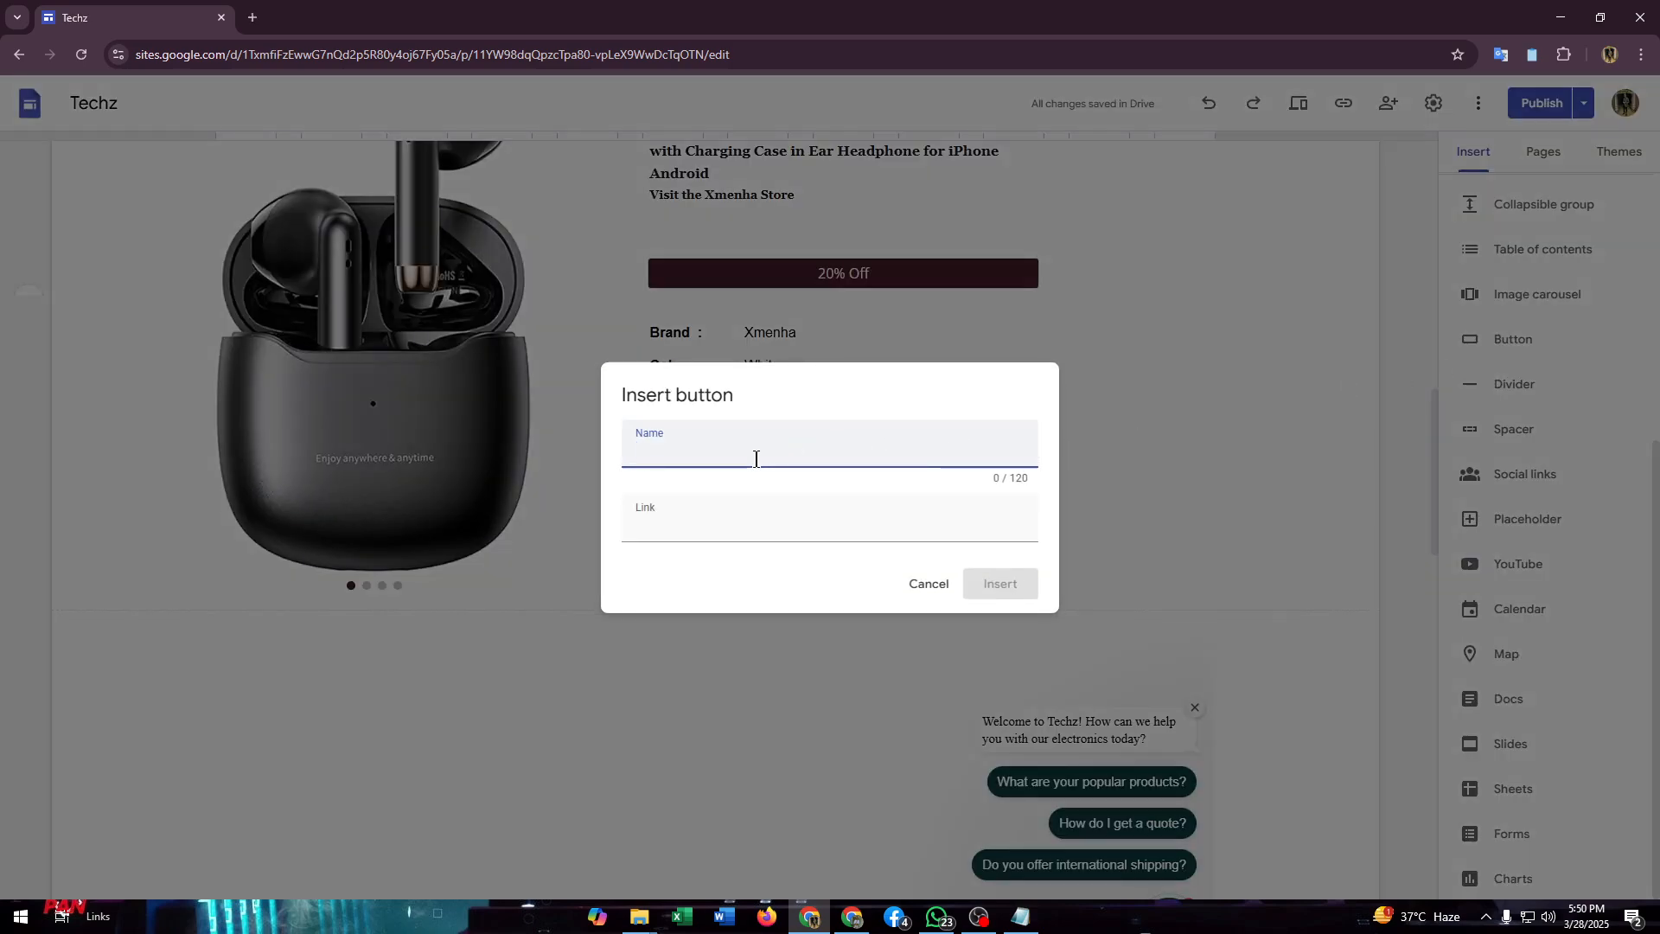
{"action": "type", "text": "Download"}
{"action": "key", "text": "Tab"}
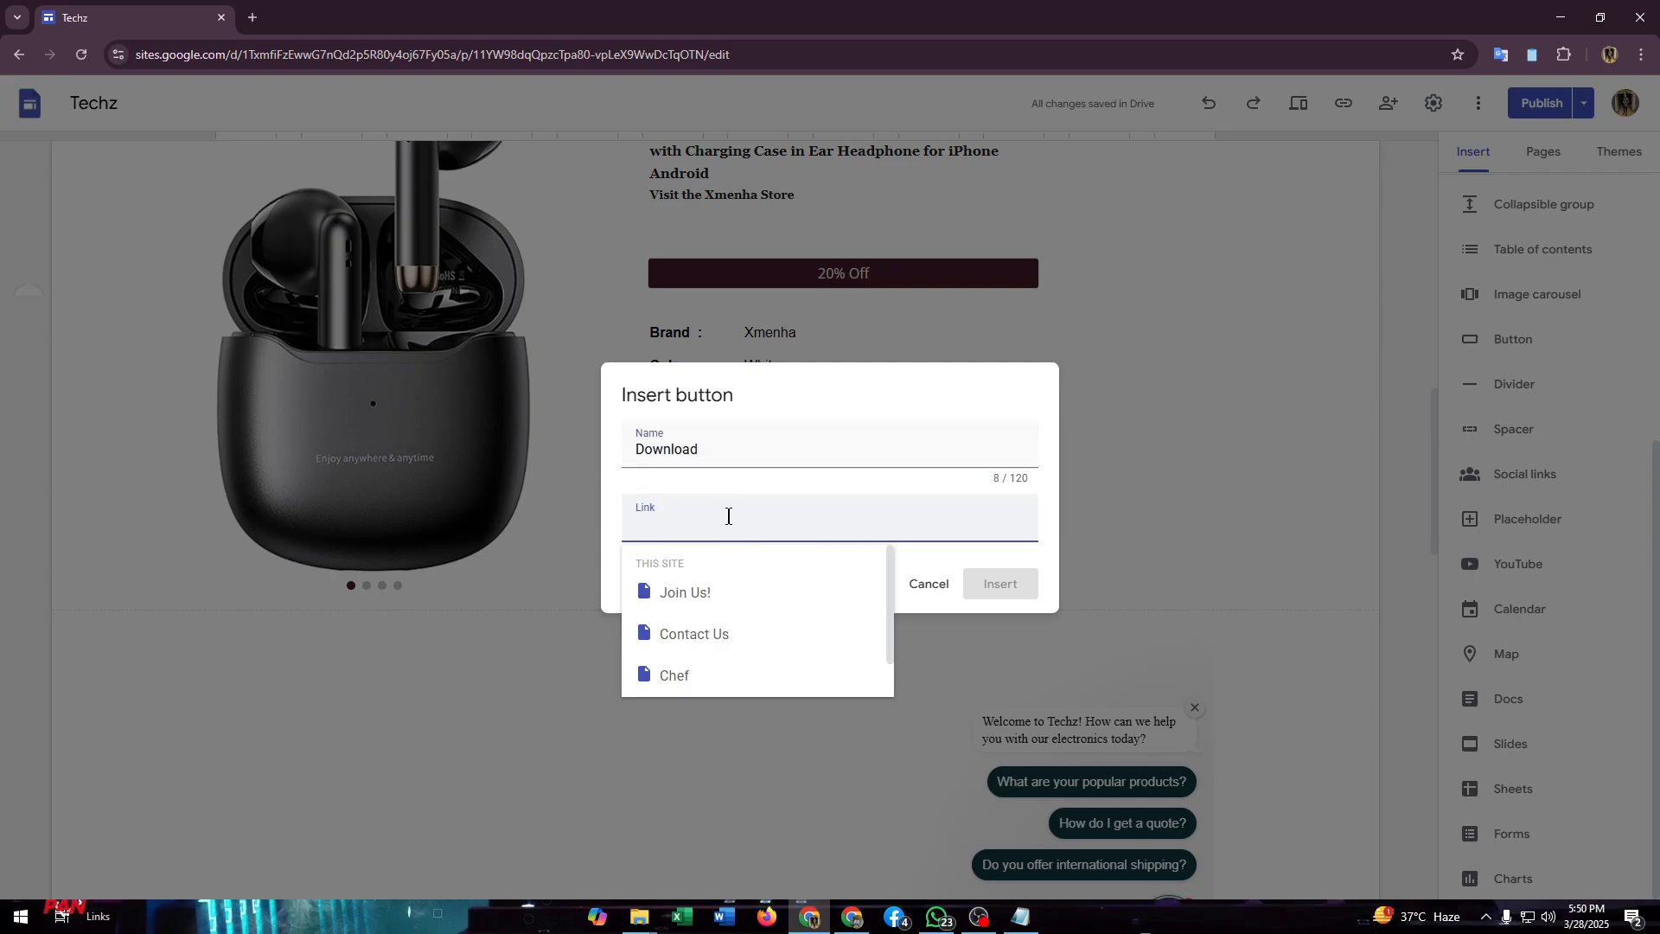
{"action": "left_click", "coordinate": [729, 482]}
{"action": "left_click", "coordinate": [715, 511]}
{"action": "left_click", "coordinate": [683, 483]}
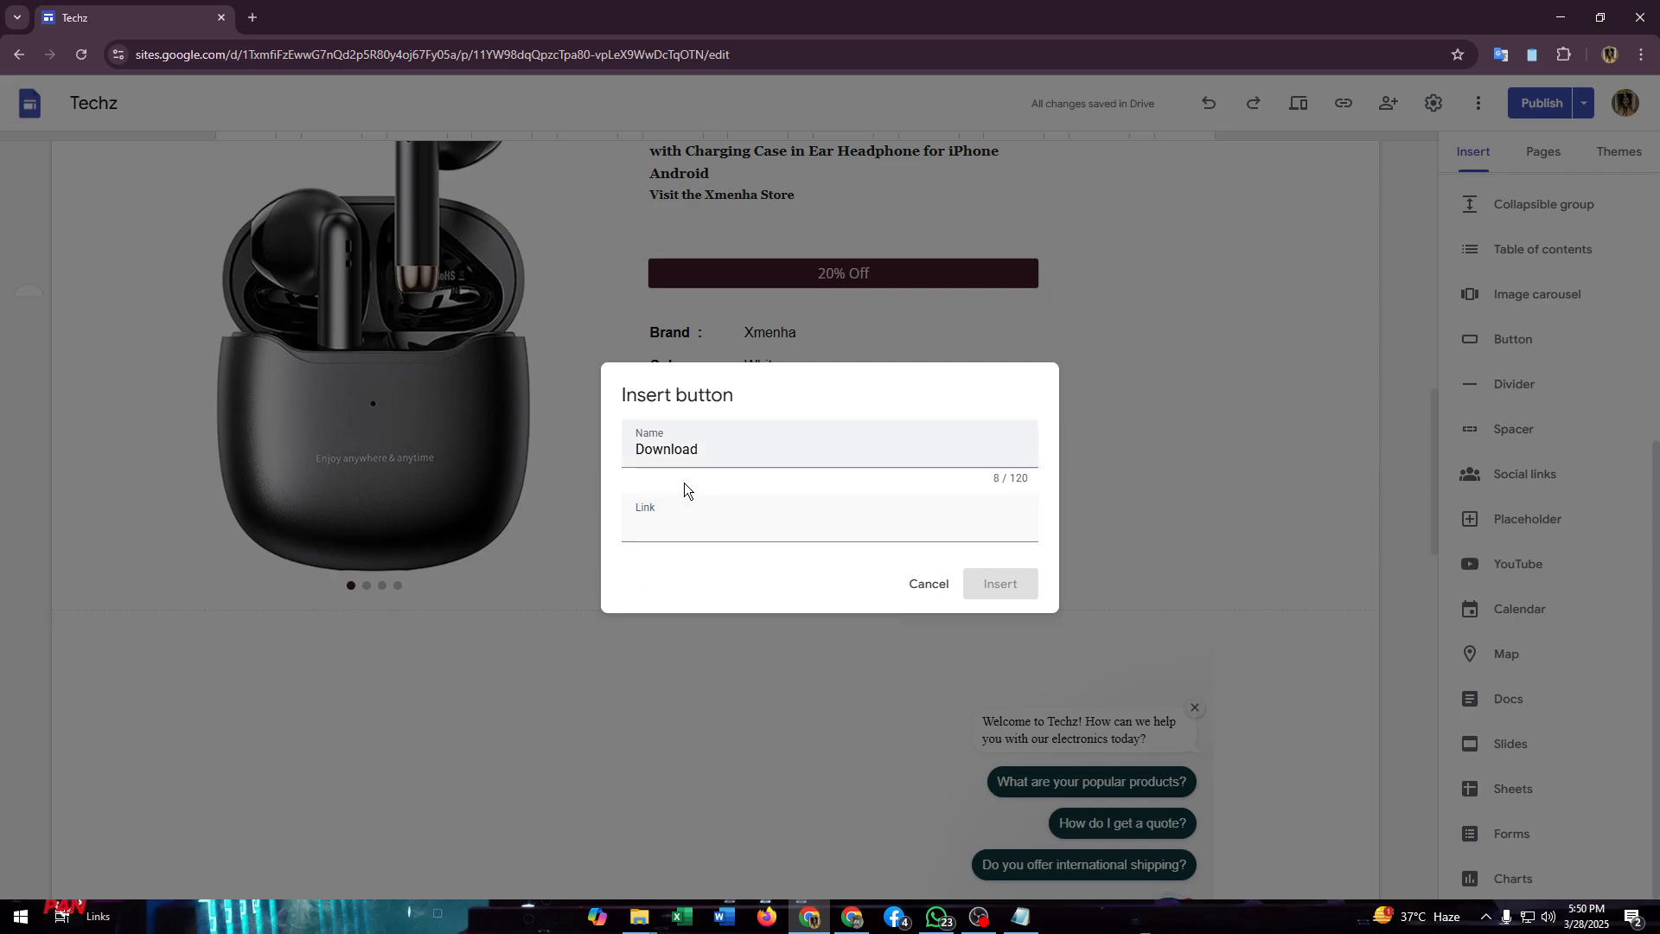
{"action": "left_click", "coordinate": [677, 524]}
{"action": "left_click", "coordinate": [685, 477]}
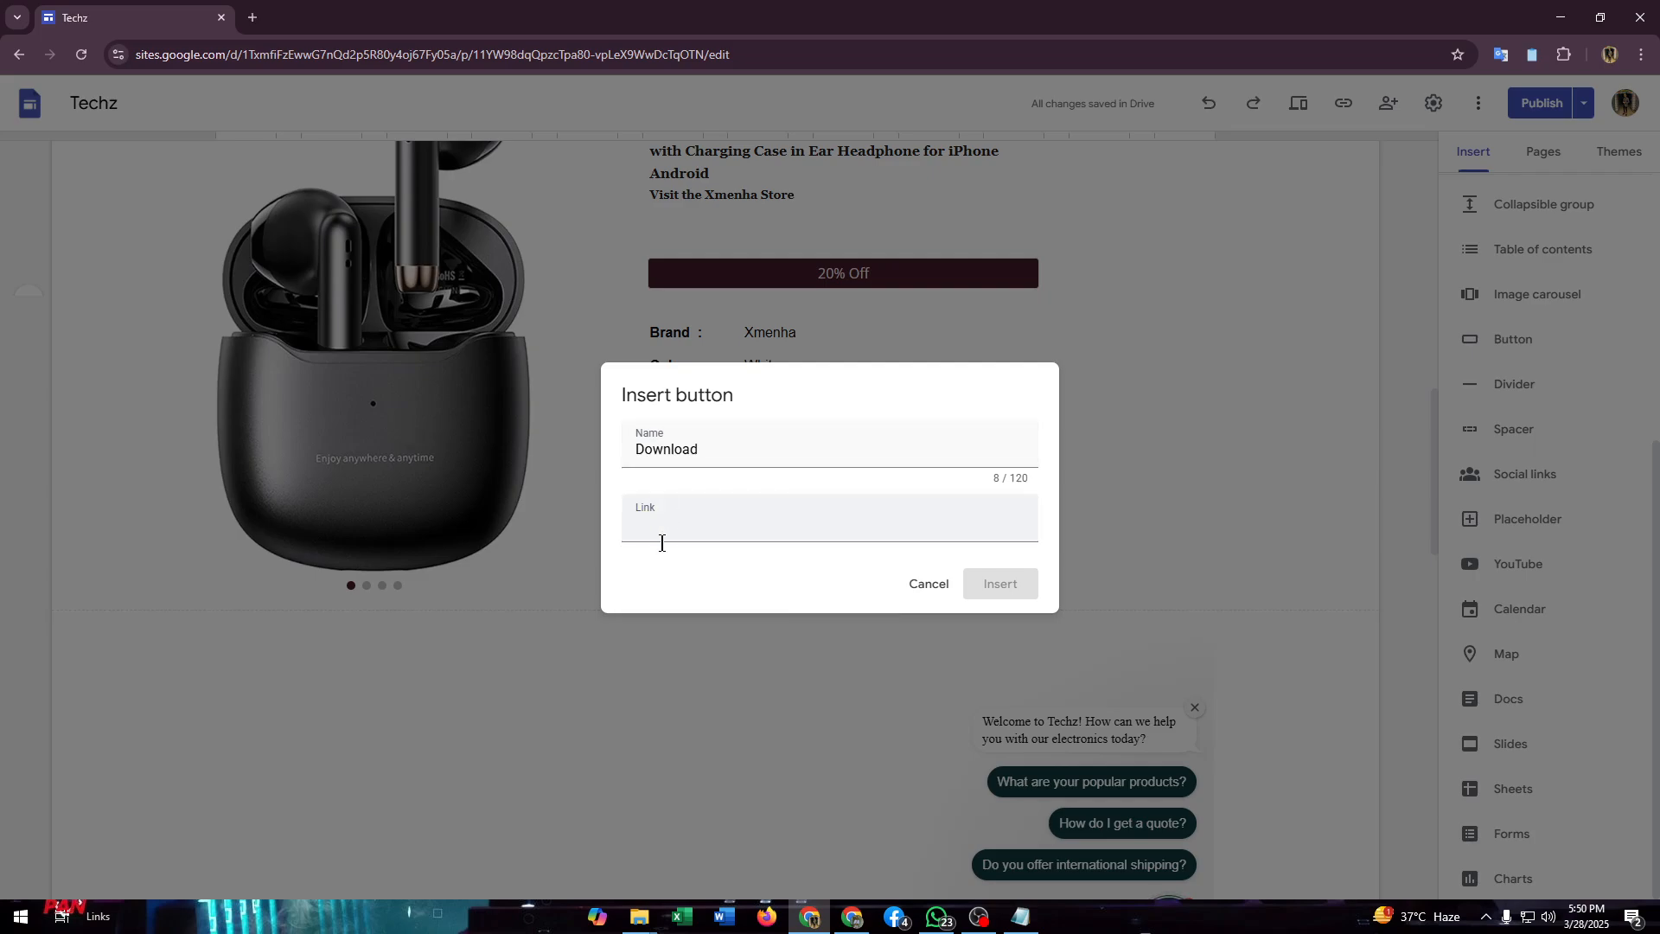
{"action": "left_click", "coordinate": [646, 525]}
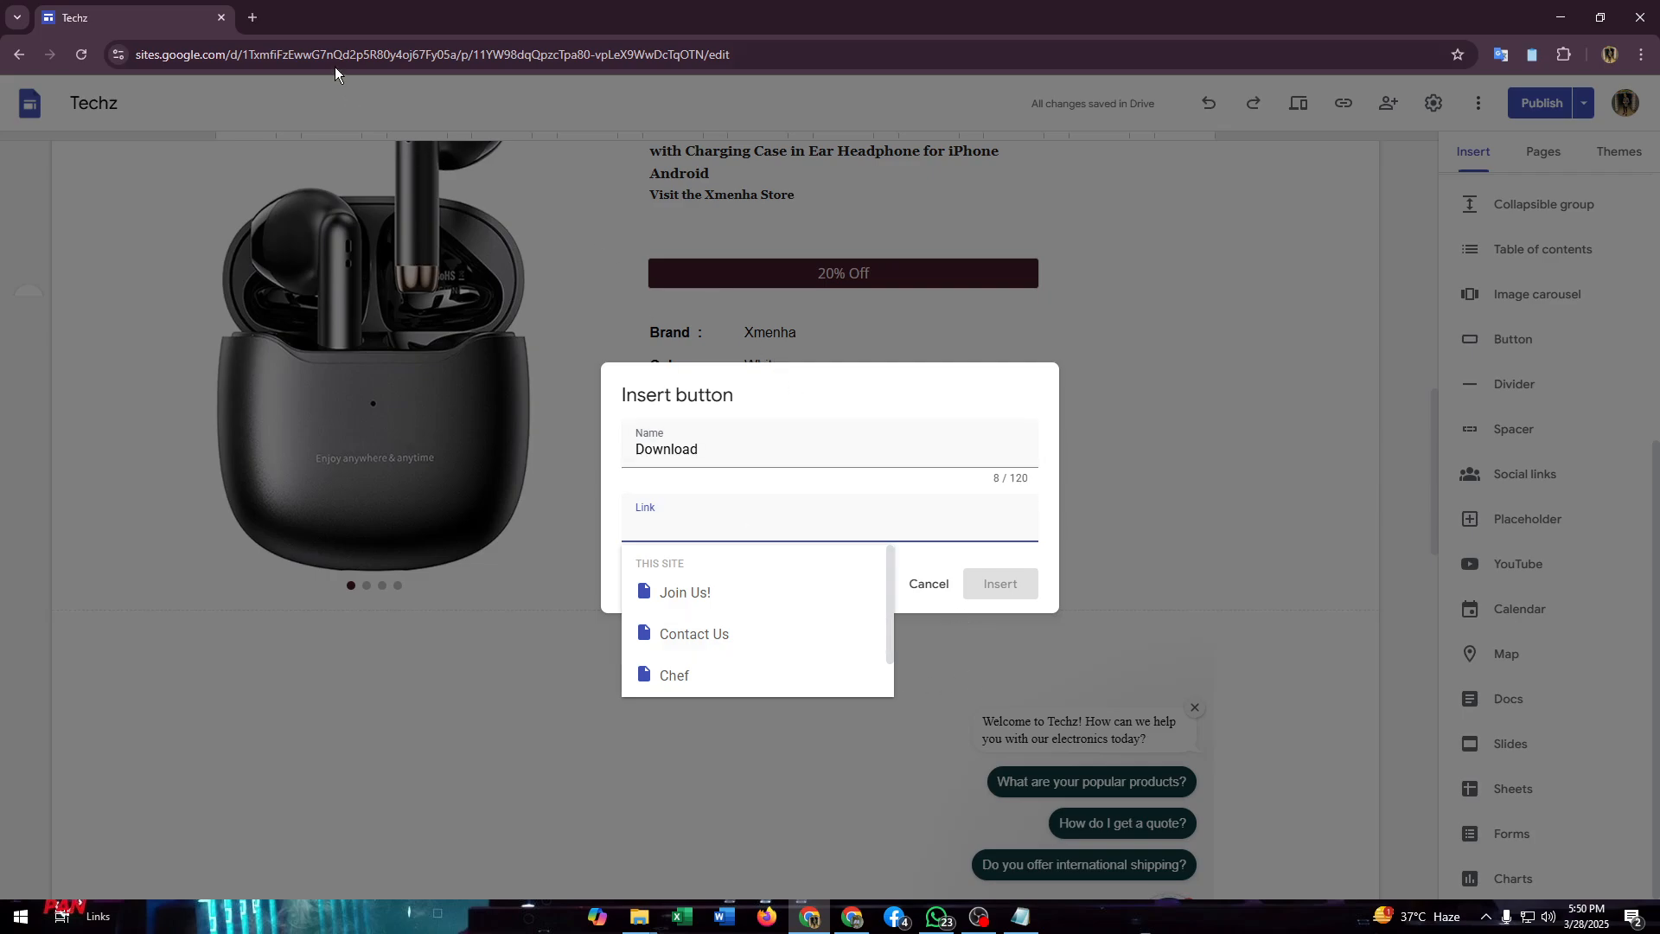
Step: Open Google Drive in a new browser tab and dismiss the desktop notifications prompt
{"action": "left_click", "coordinate": [253, 17]}
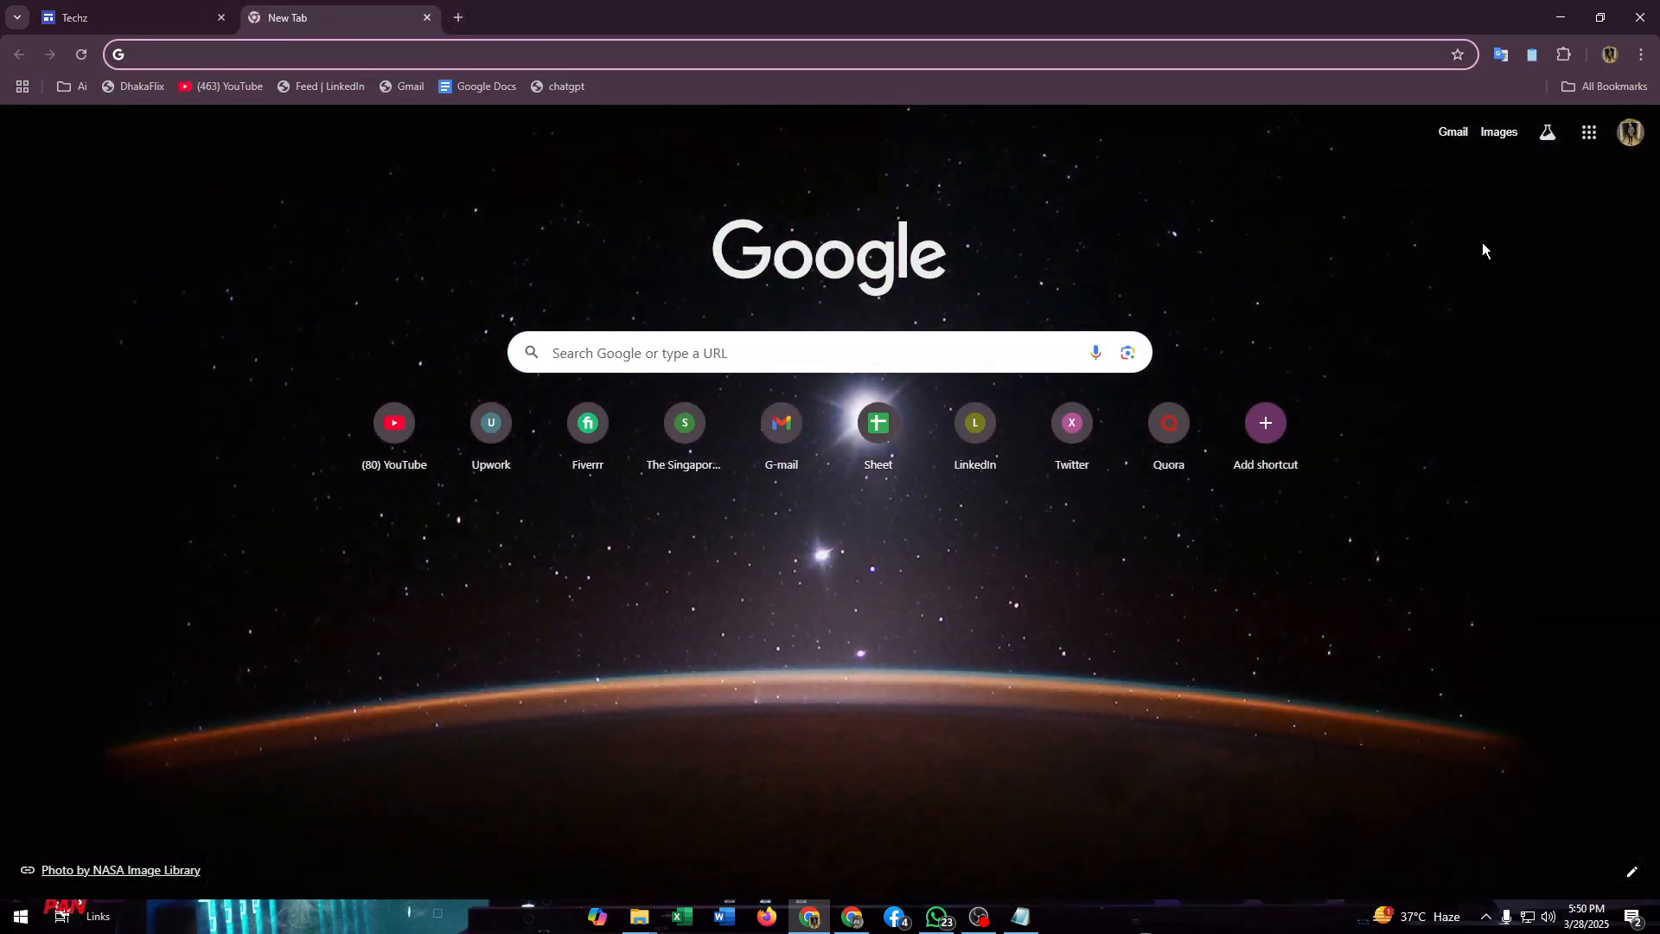
{"action": "left_click", "coordinate": [1600, 131]}
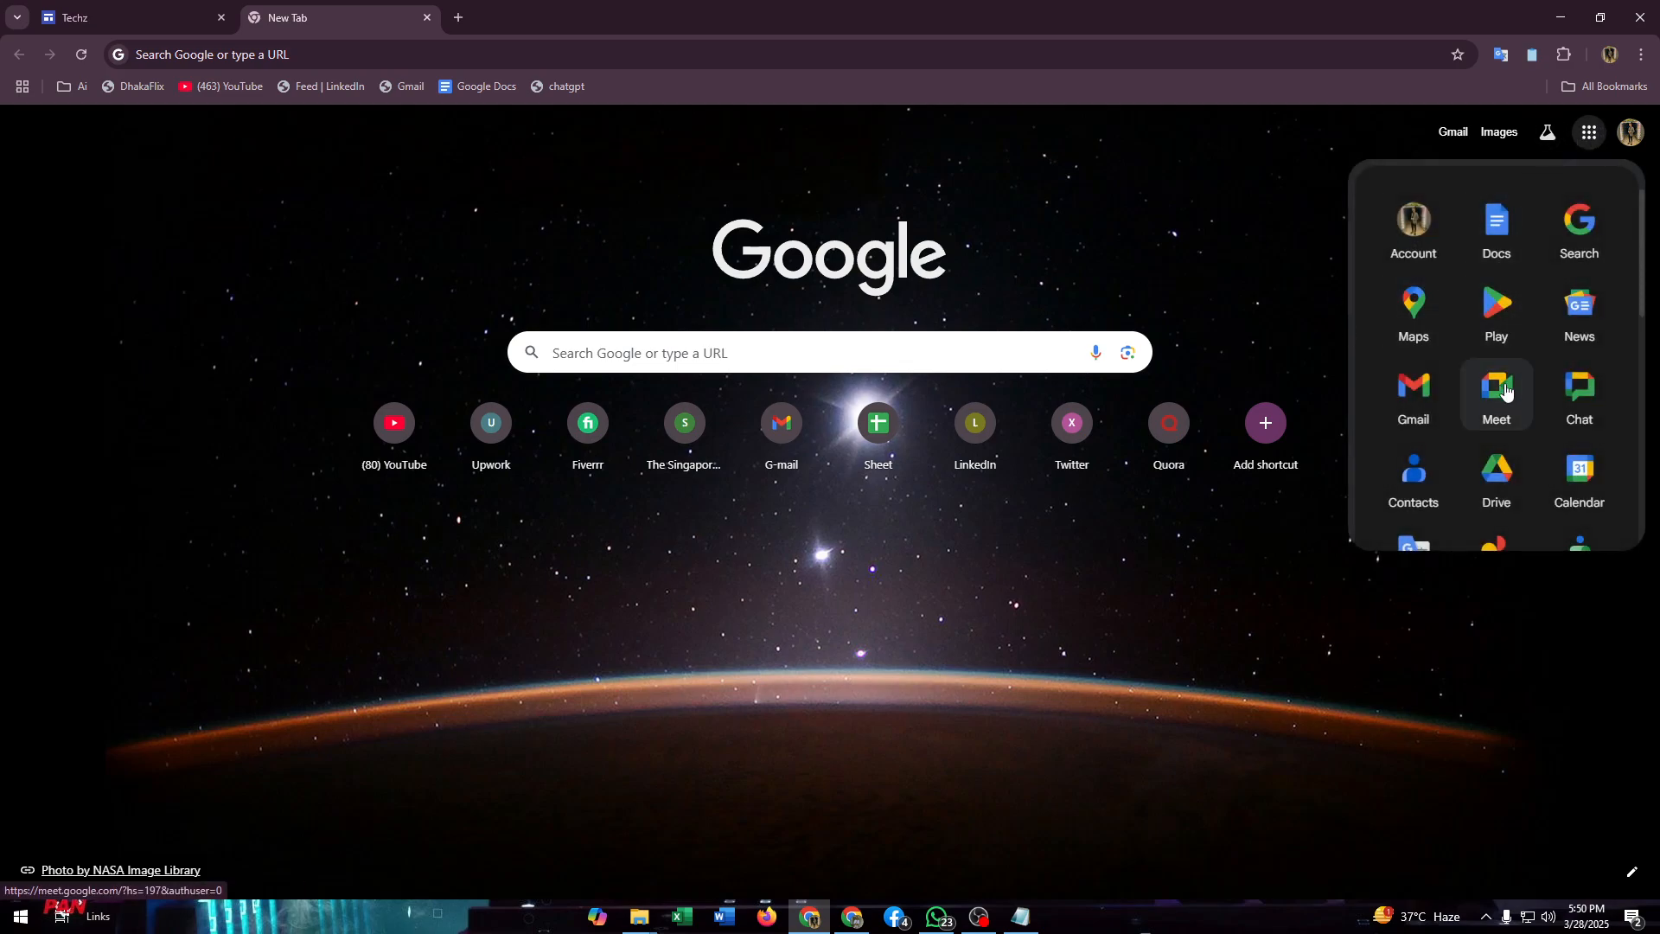
{"action": "left_click", "coordinate": [1514, 466]}
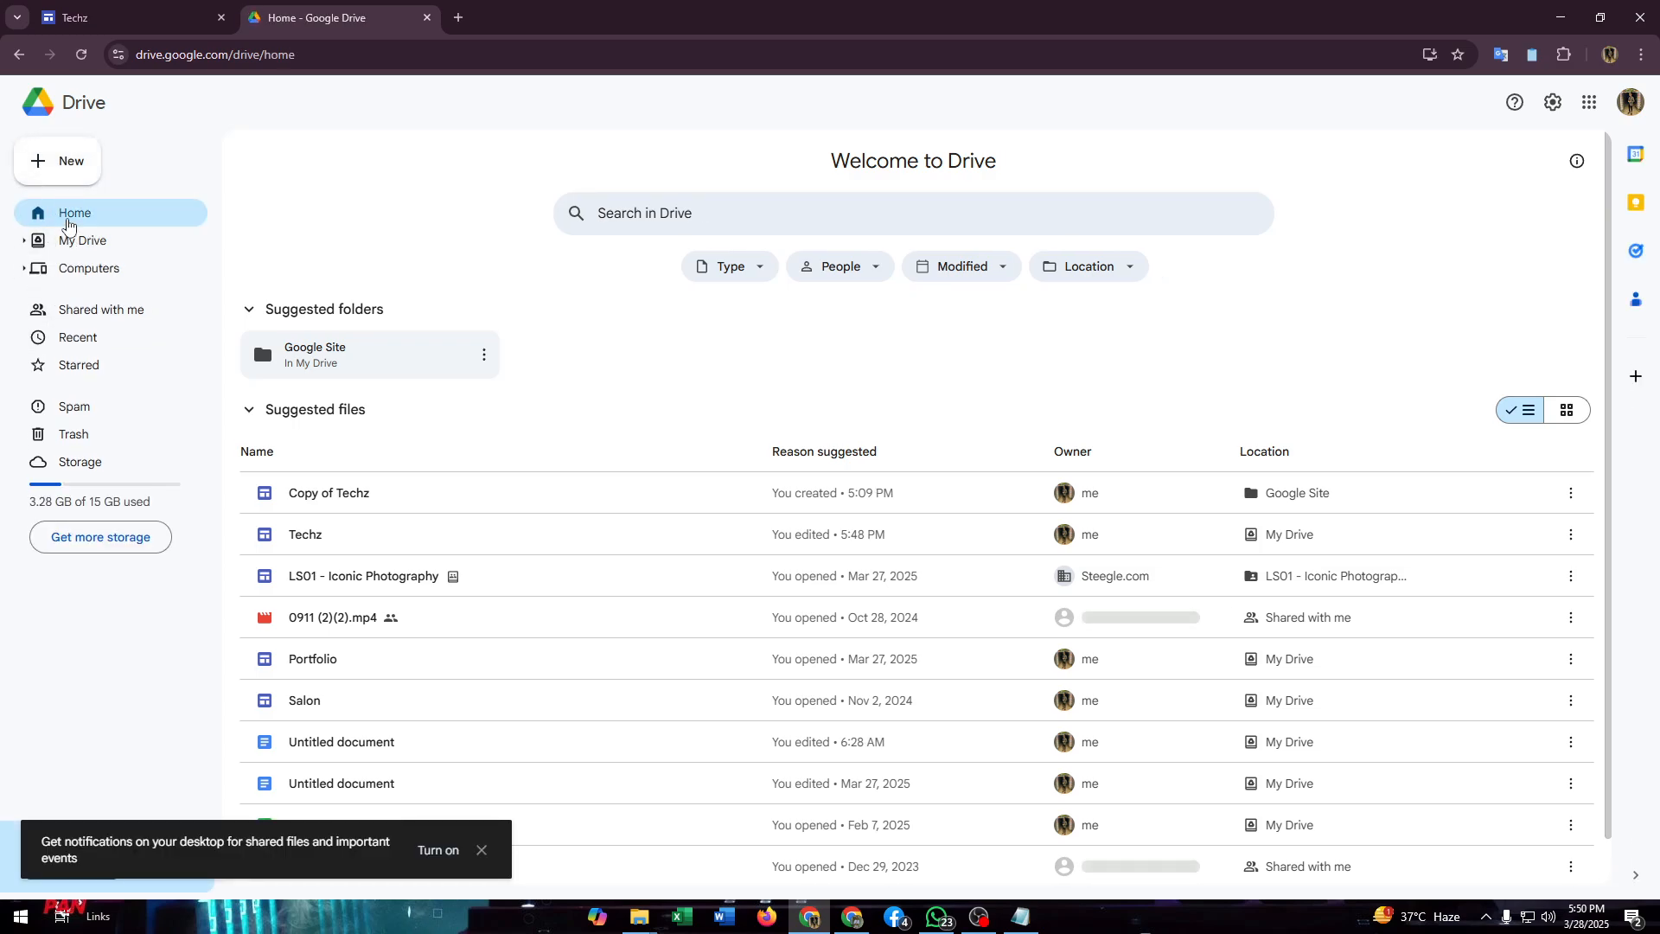
{"action": "left_click", "coordinate": [59, 166]}
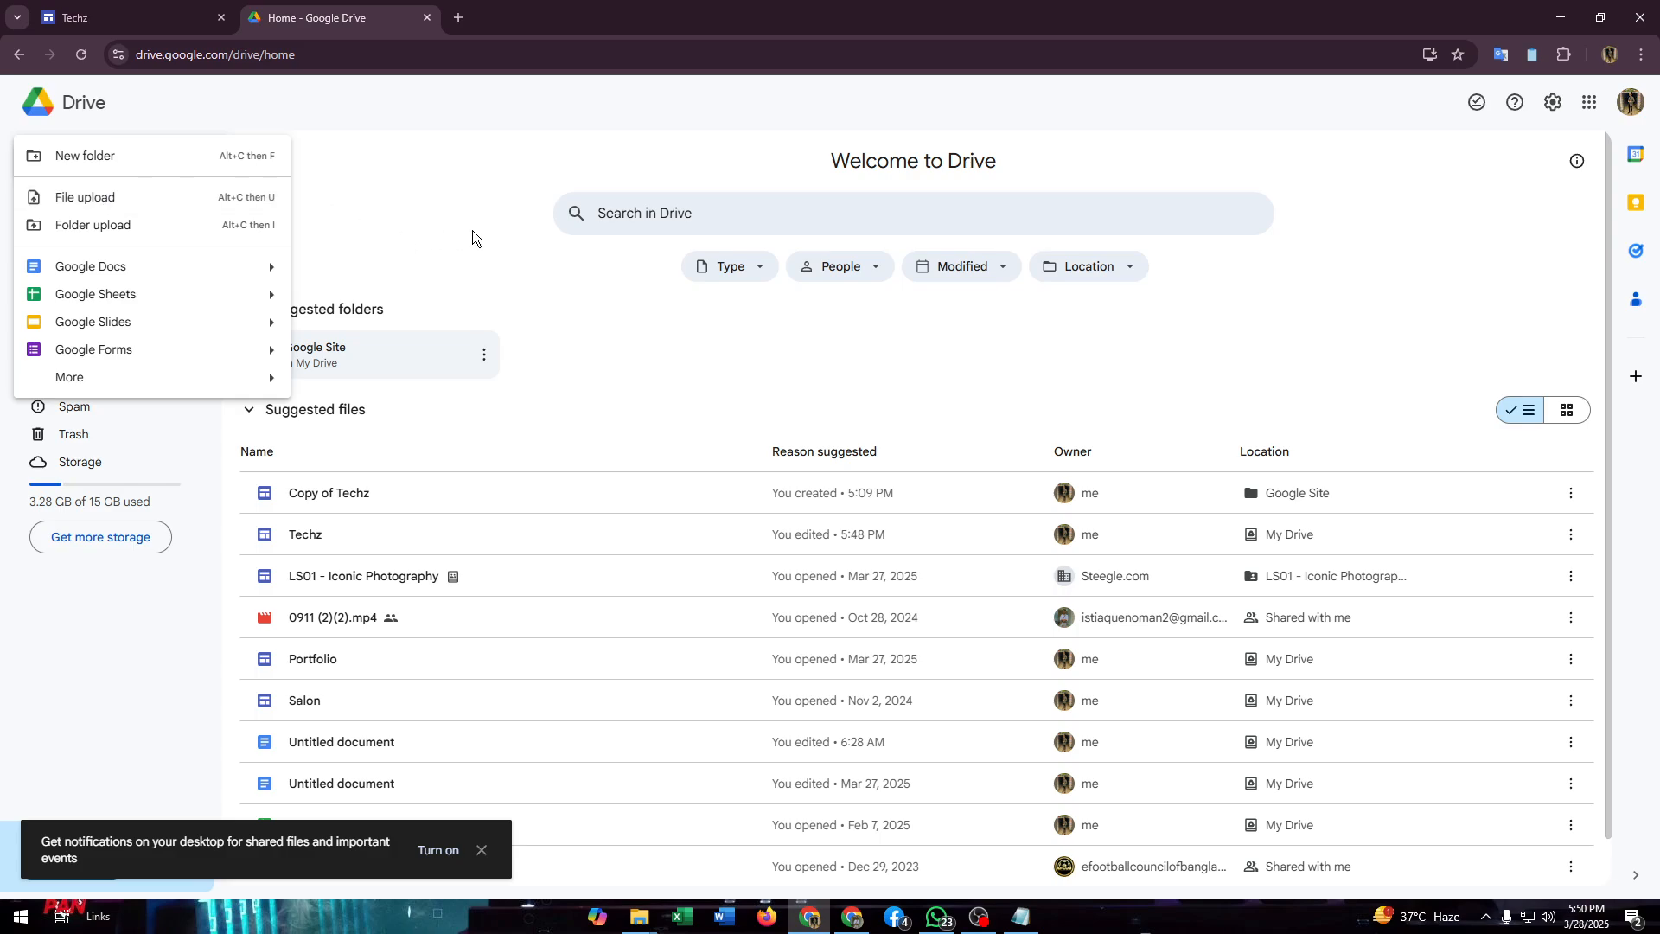
{"action": "scroll", "coordinate": [596, 326], "scroll_direction": "down", "scroll_amount": 1}
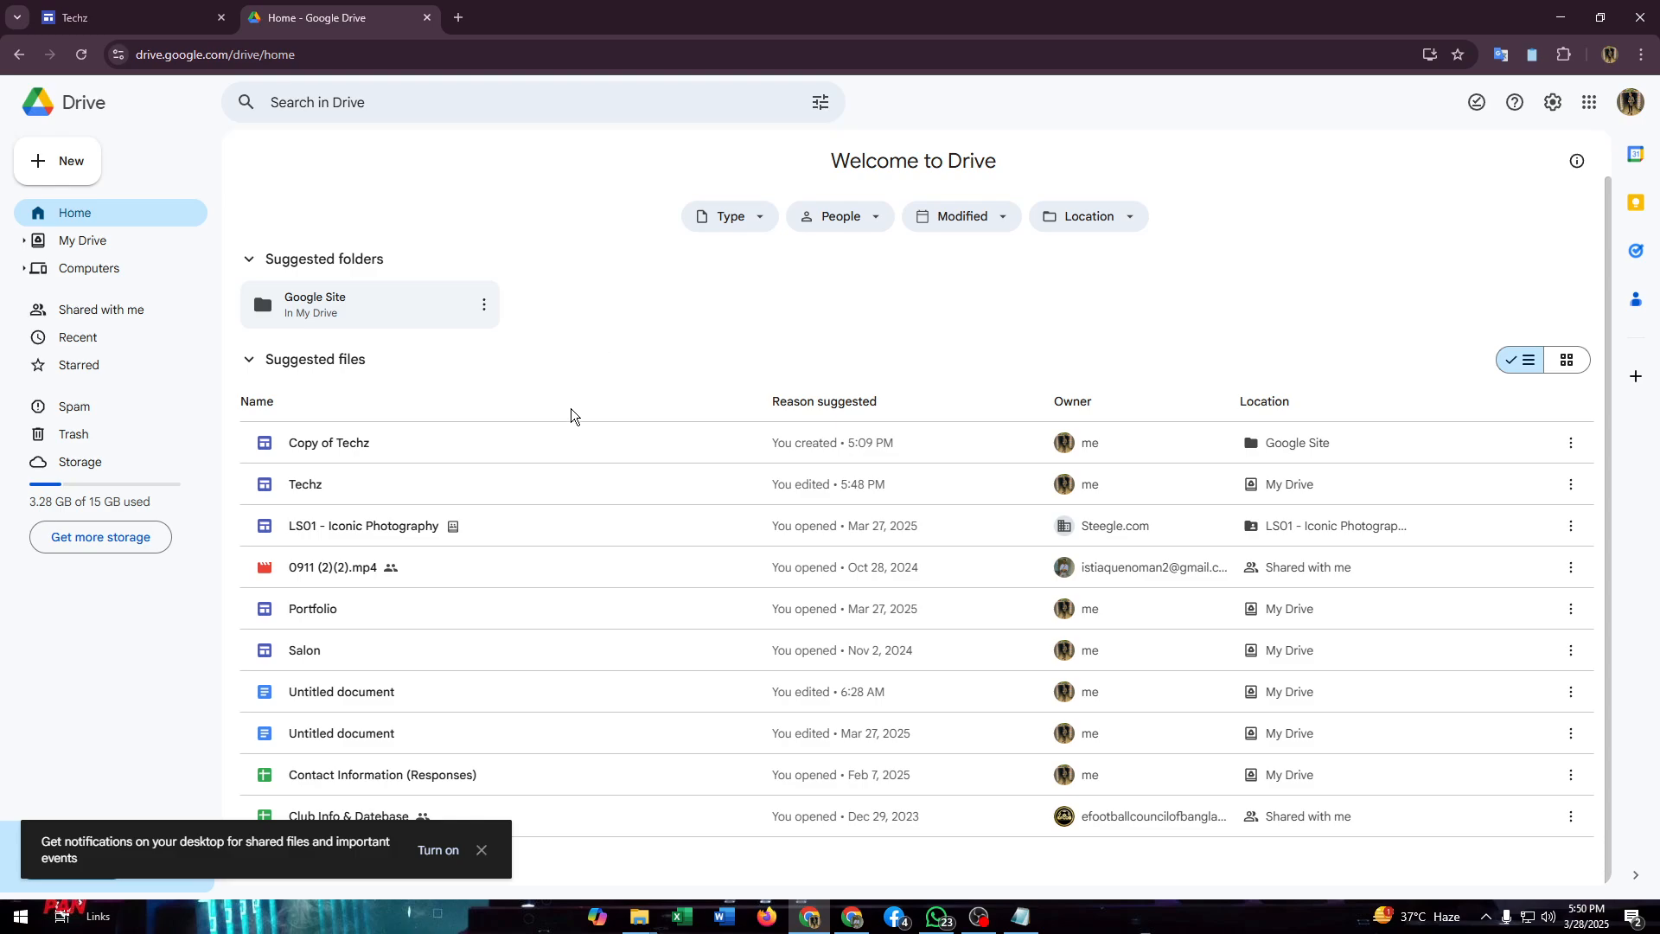
{"action": "left_click", "coordinate": [481, 849]}
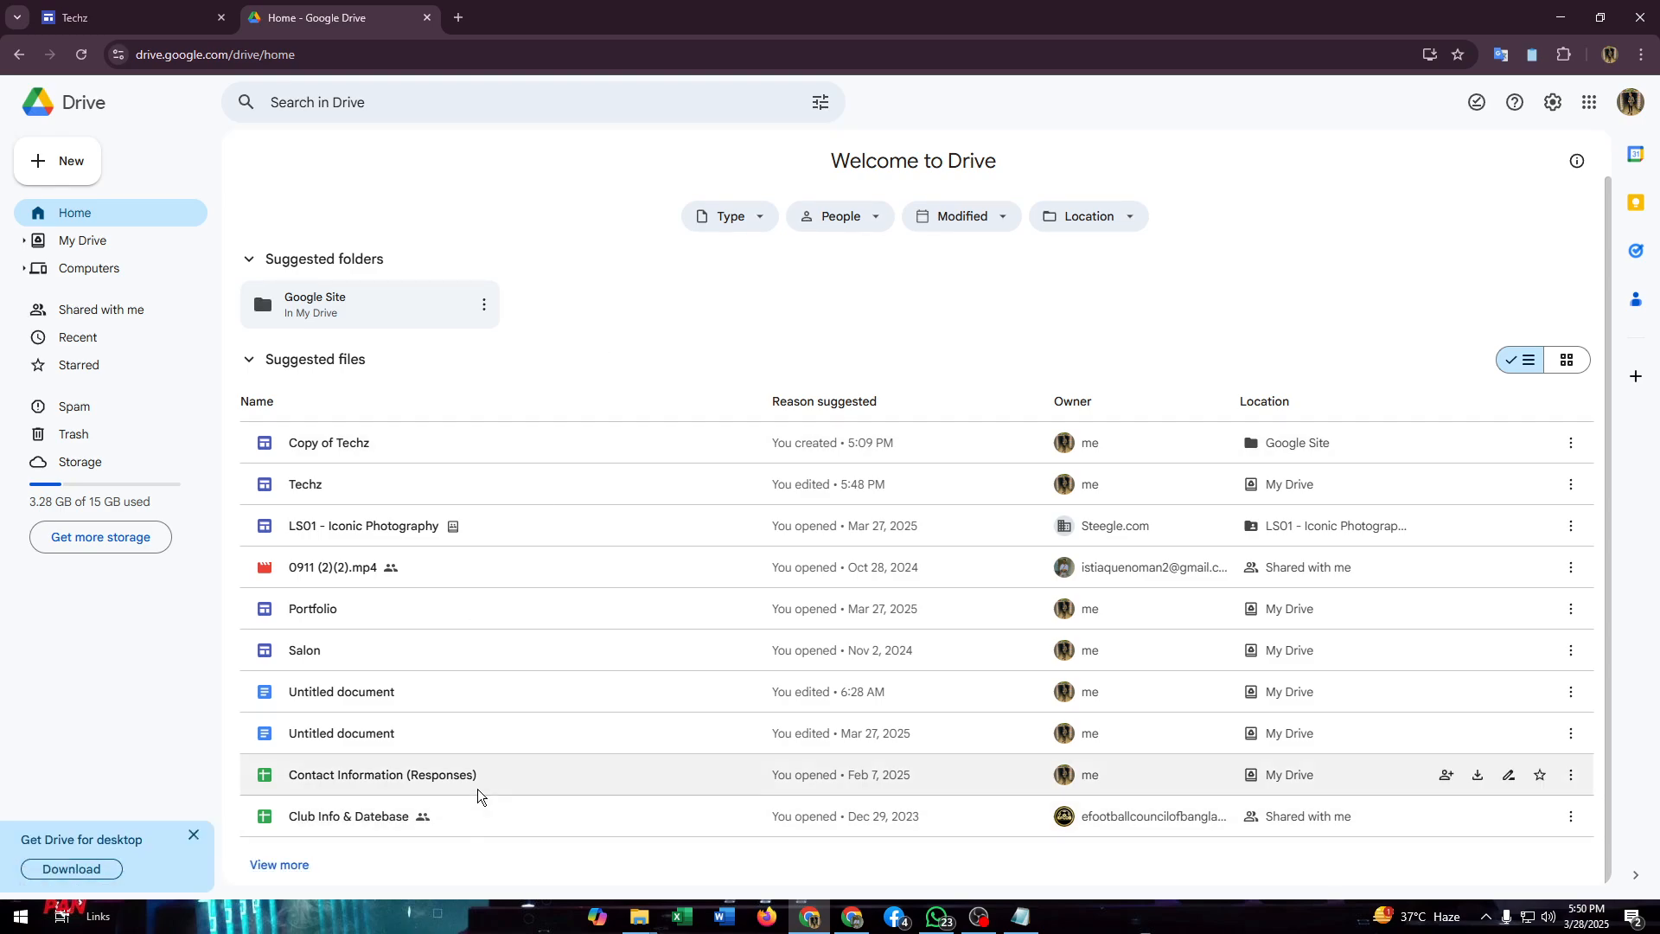
Step: Rename the untitled document edited at 6:28 AM to "Top 10 Technology That You Should Try!"
{"action": "mouse_move", "coordinate": [380, 774]}
{"action": "right_click", "coordinate": [350, 693]}
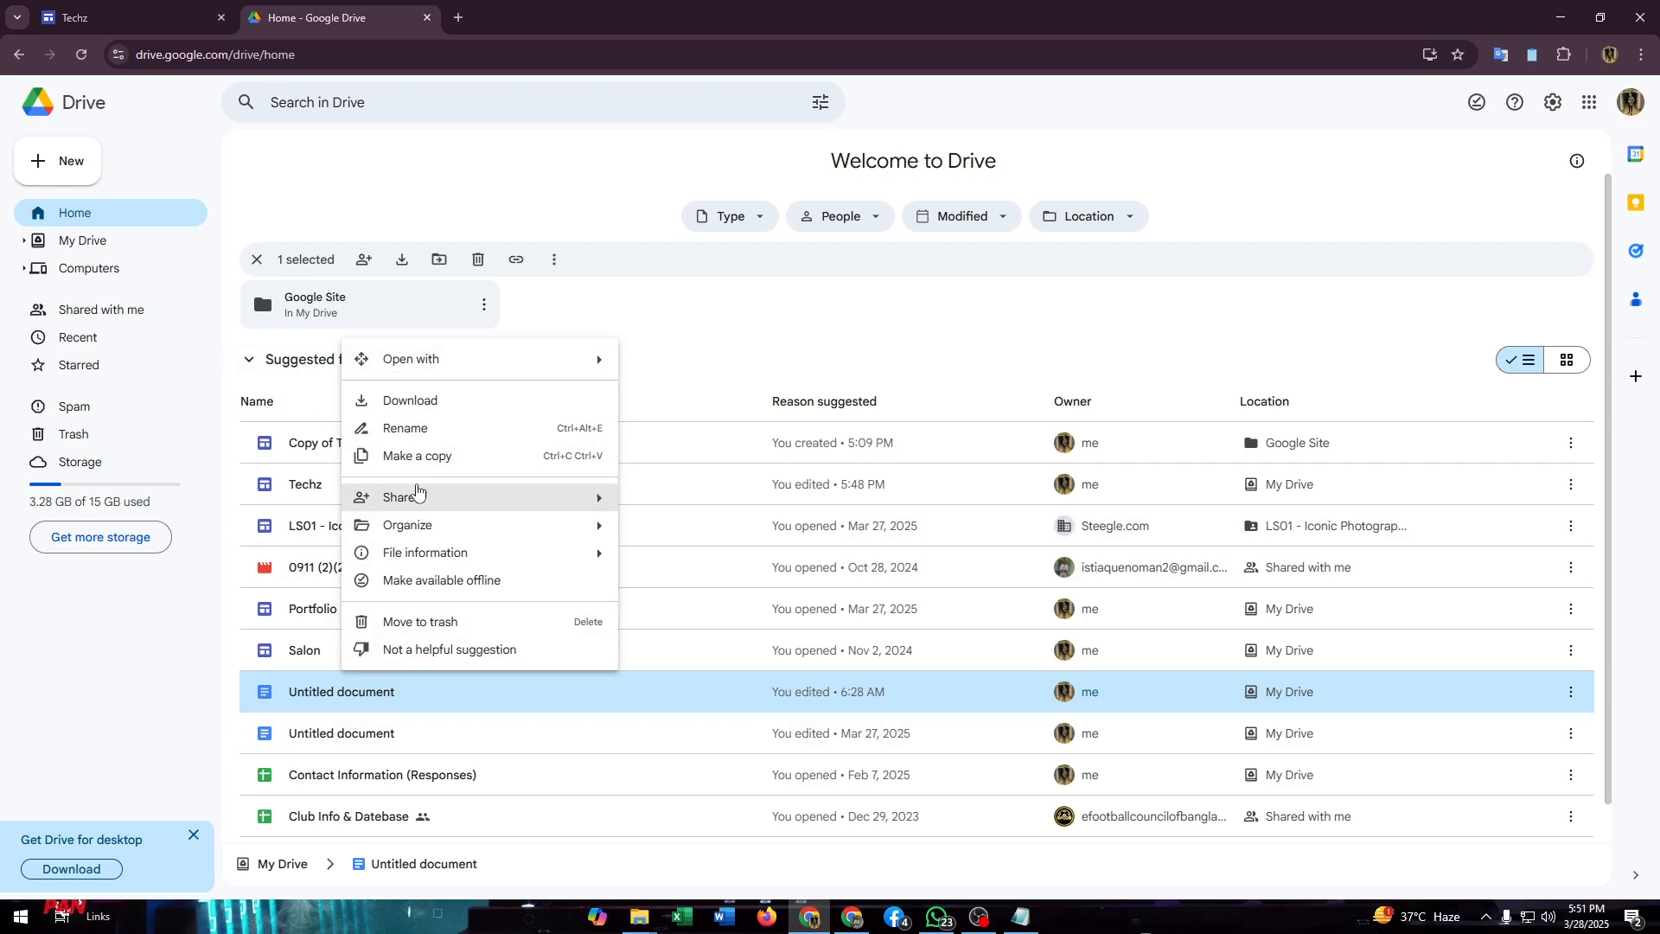
{"action": "left_click", "coordinate": [415, 428]}
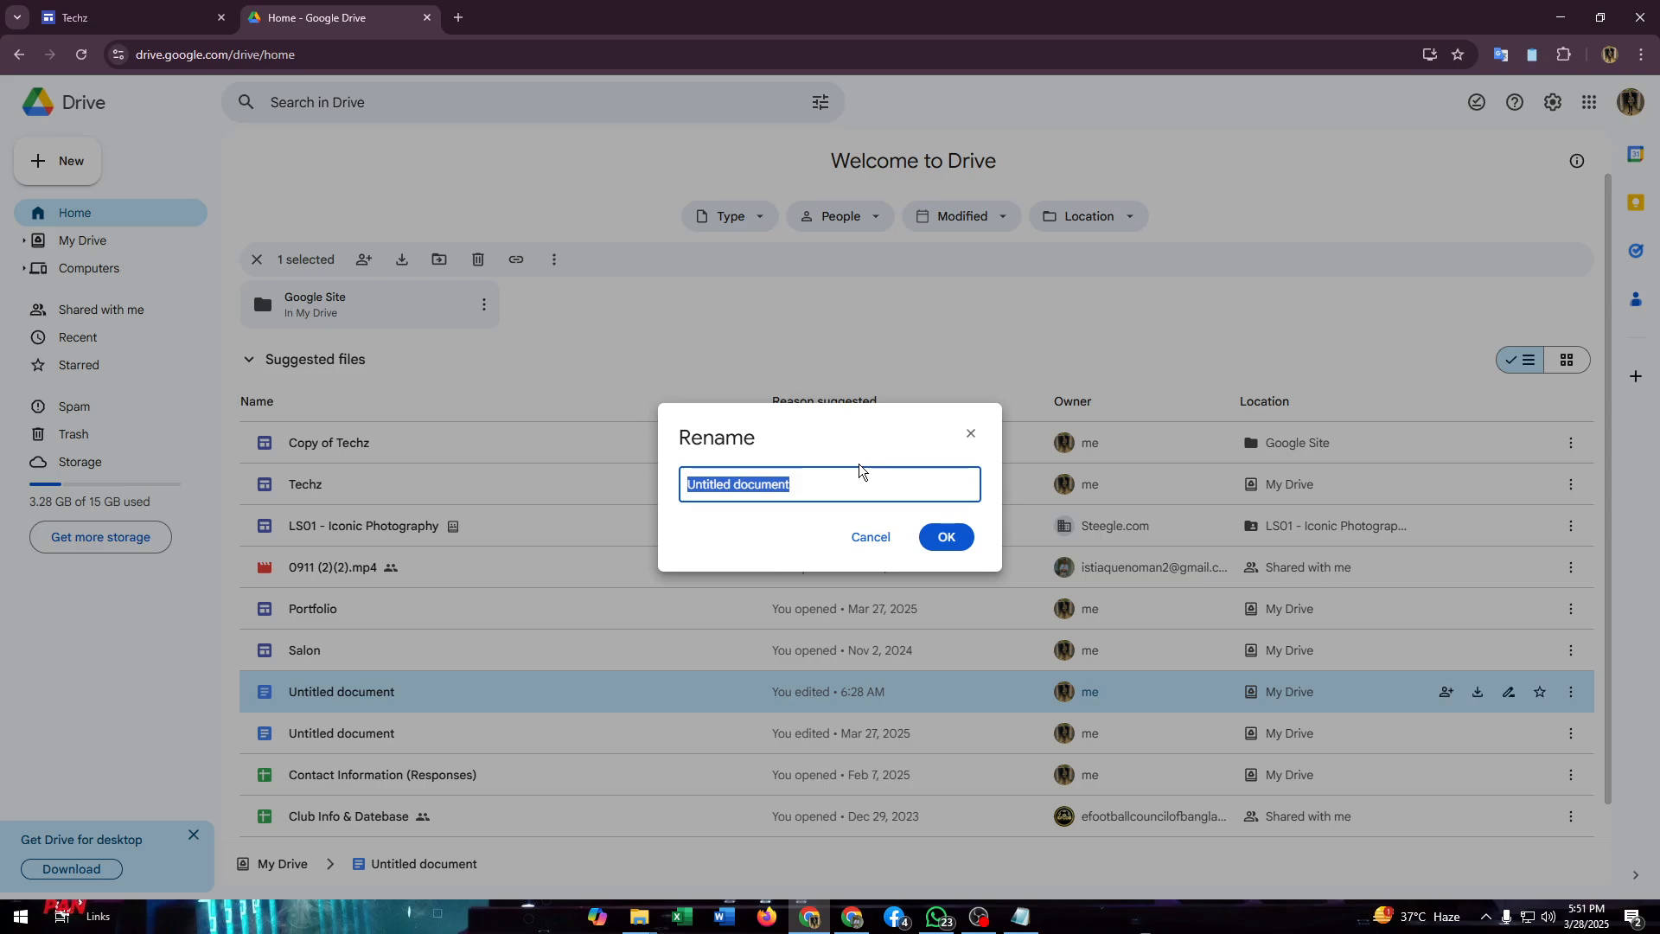
{"action": "type", "text": "Top 1"}
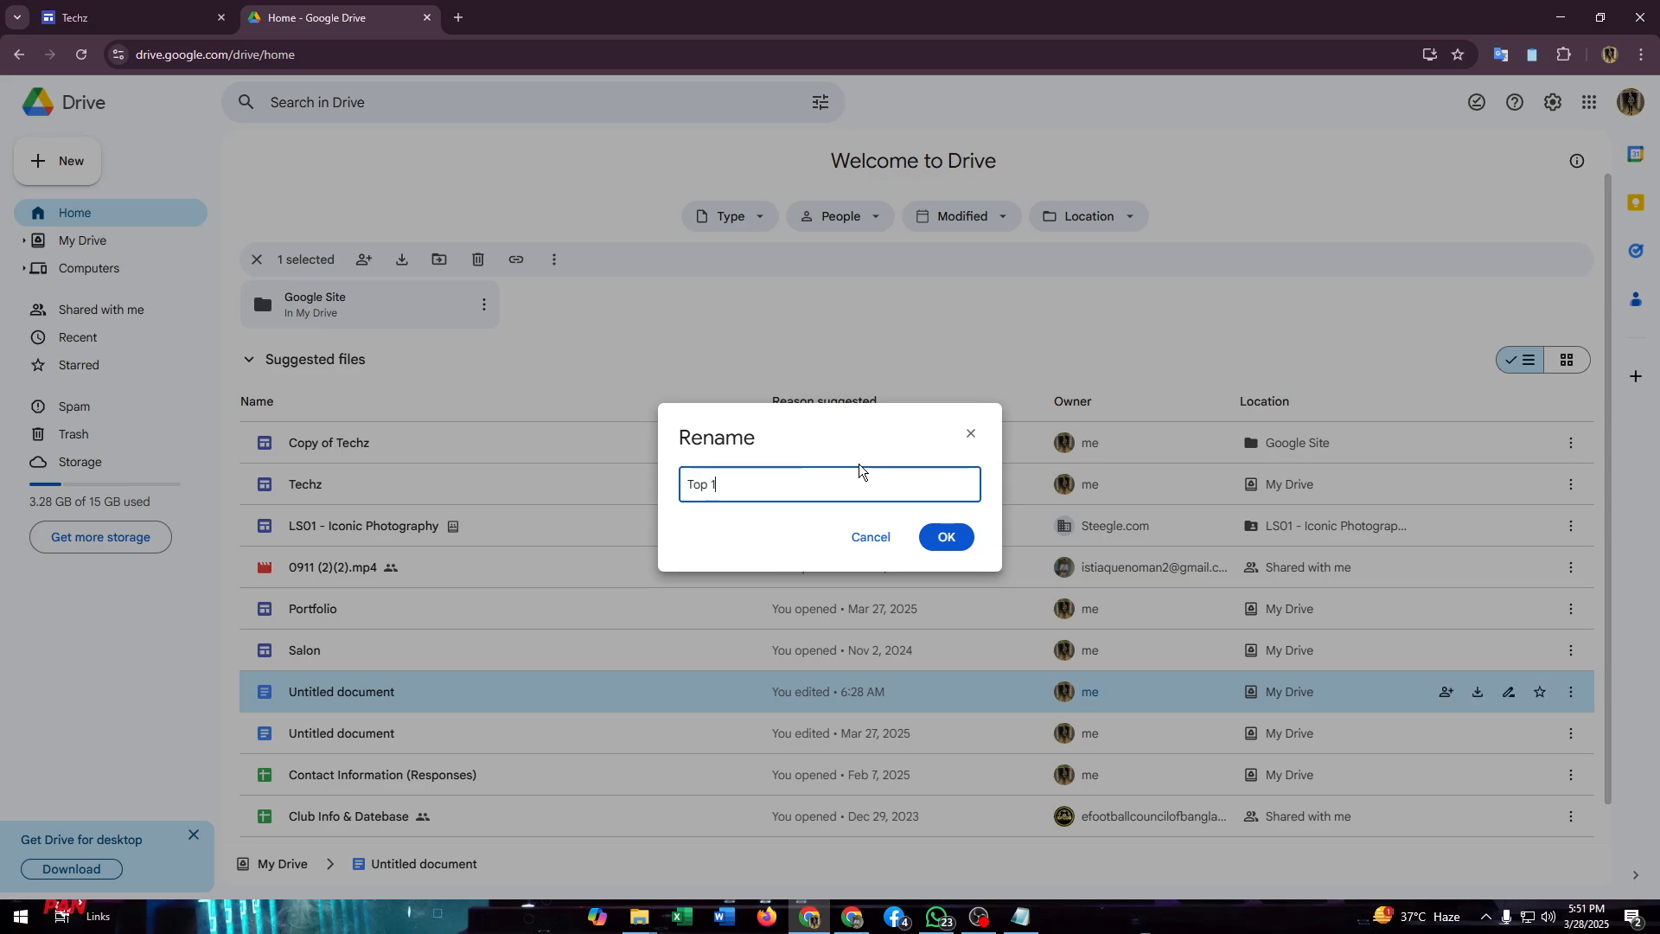
{"action": "type", "text": "0 Technology That you Should Try"}
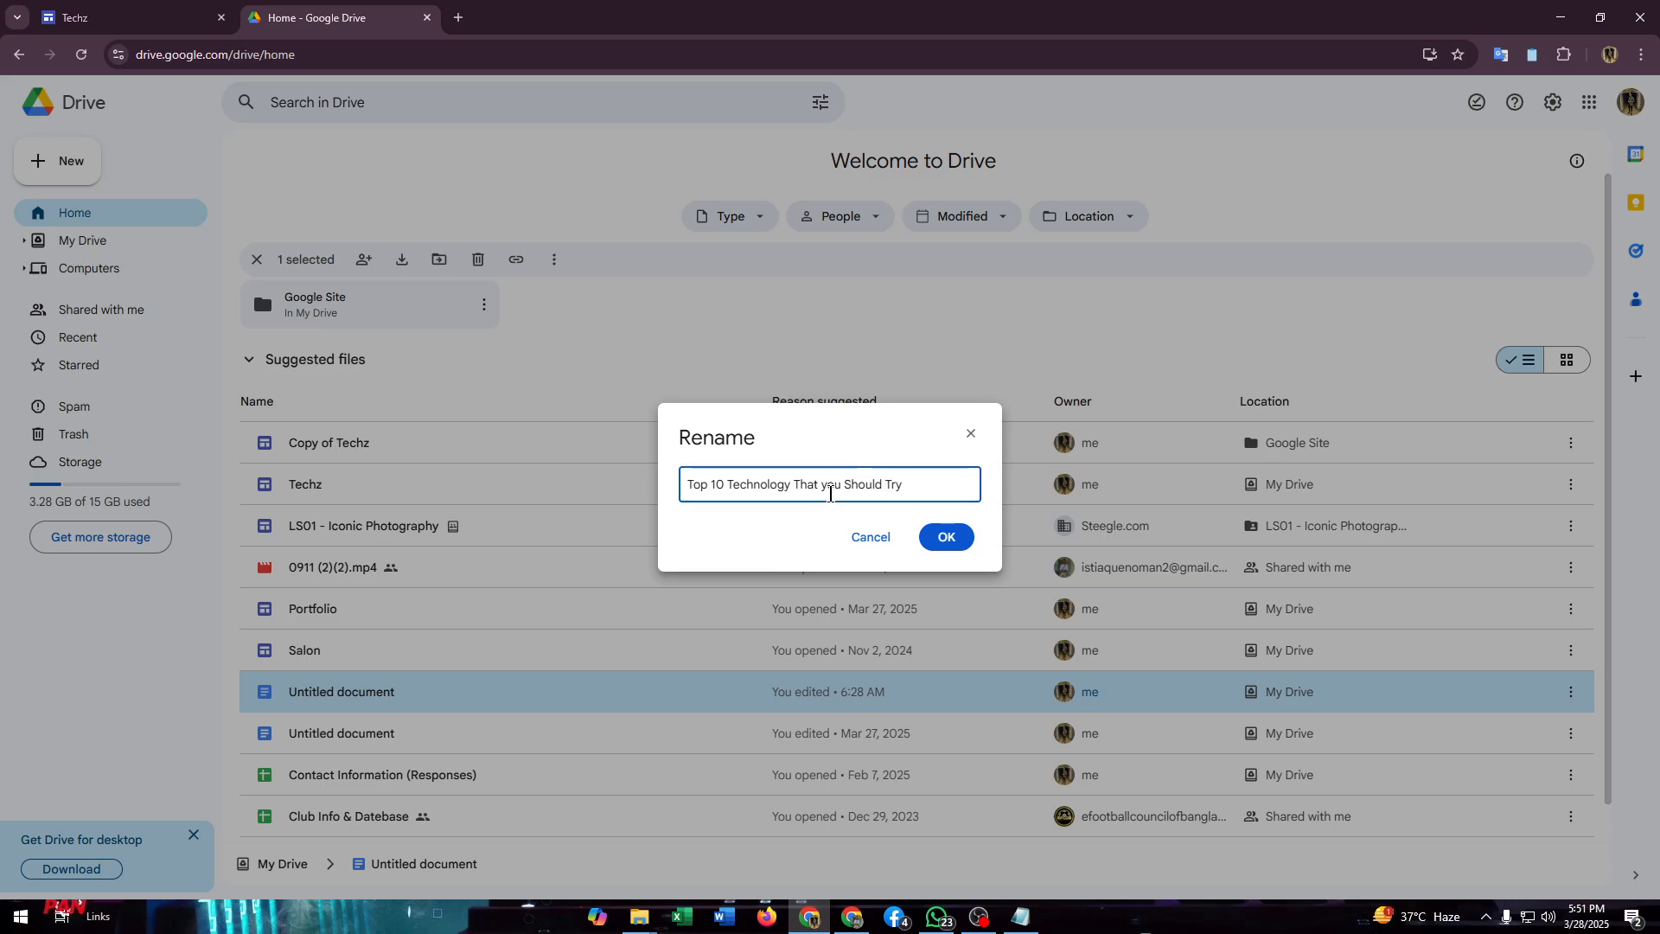
{"action": "left_click", "coordinate": [829, 494]}
{"action": "key", "text": "BackSpace"}
{"action": "type", "text": "Y"}
{"action": "left_click", "coordinate": [927, 485]}
{"action": "left_click", "coordinate": [946, 537]}
{"action": "scroll", "coordinate": [419, 644], "scroll_direction": "down", "scroll_amount": 1}
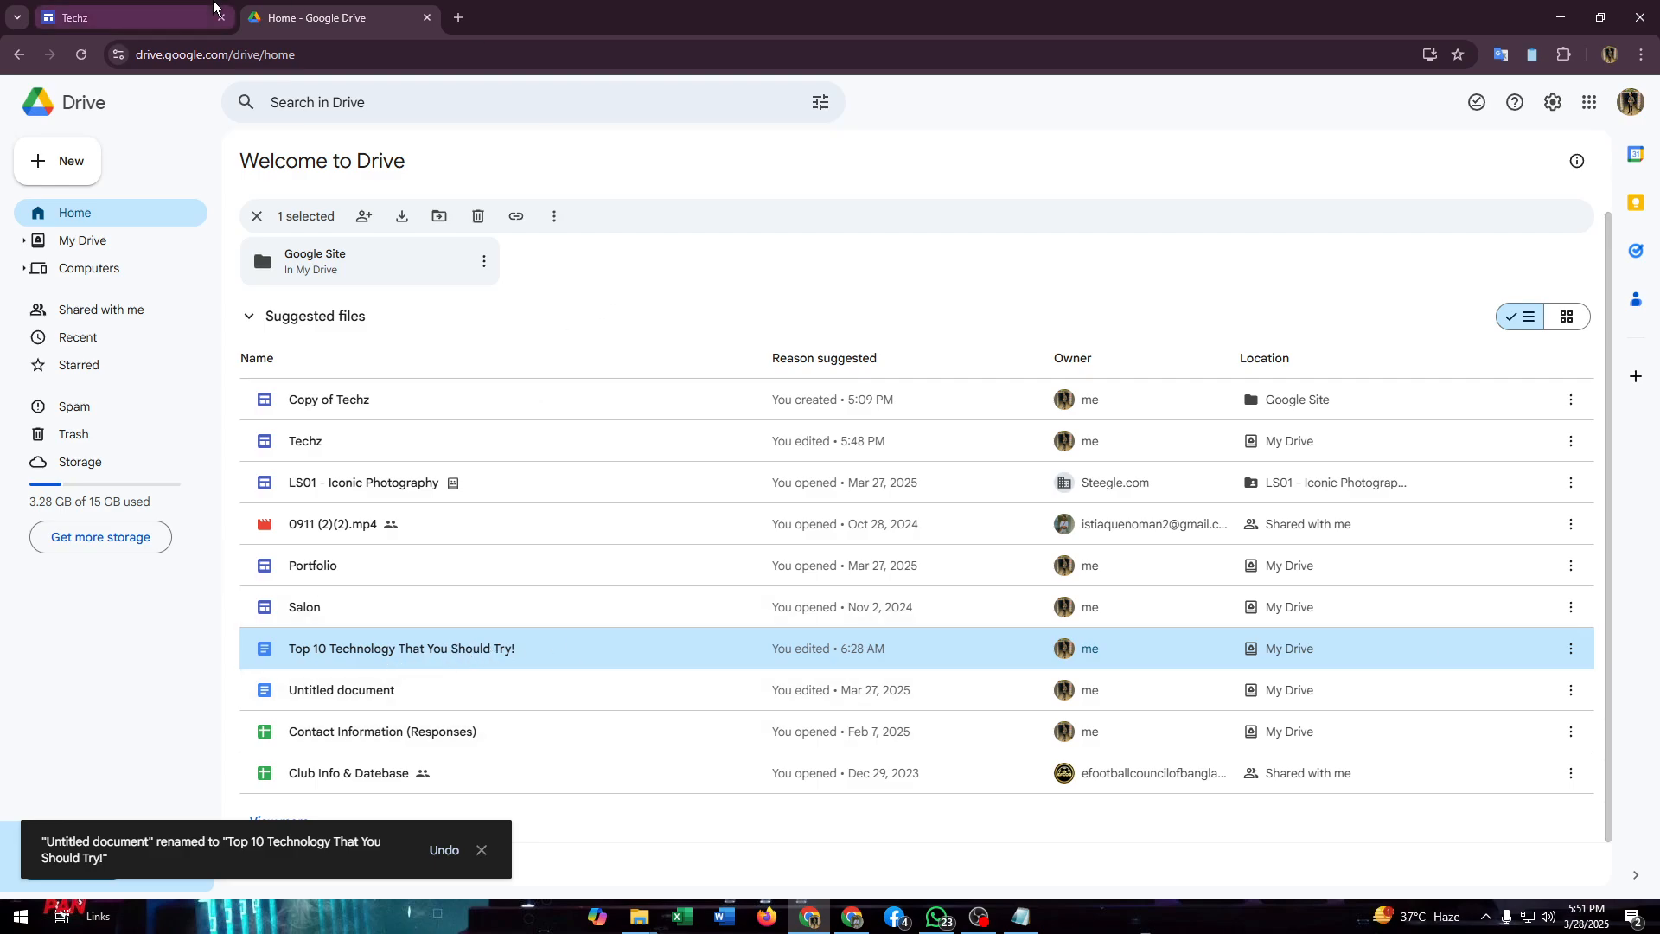
Step: Open the sharing settings of the "Top 10 Technology That You Should Try!" document and copy its link
{"action": "left_click", "coordinate": [206, 8]}
{"action": "left_click", "coordinate": [311, 17]}
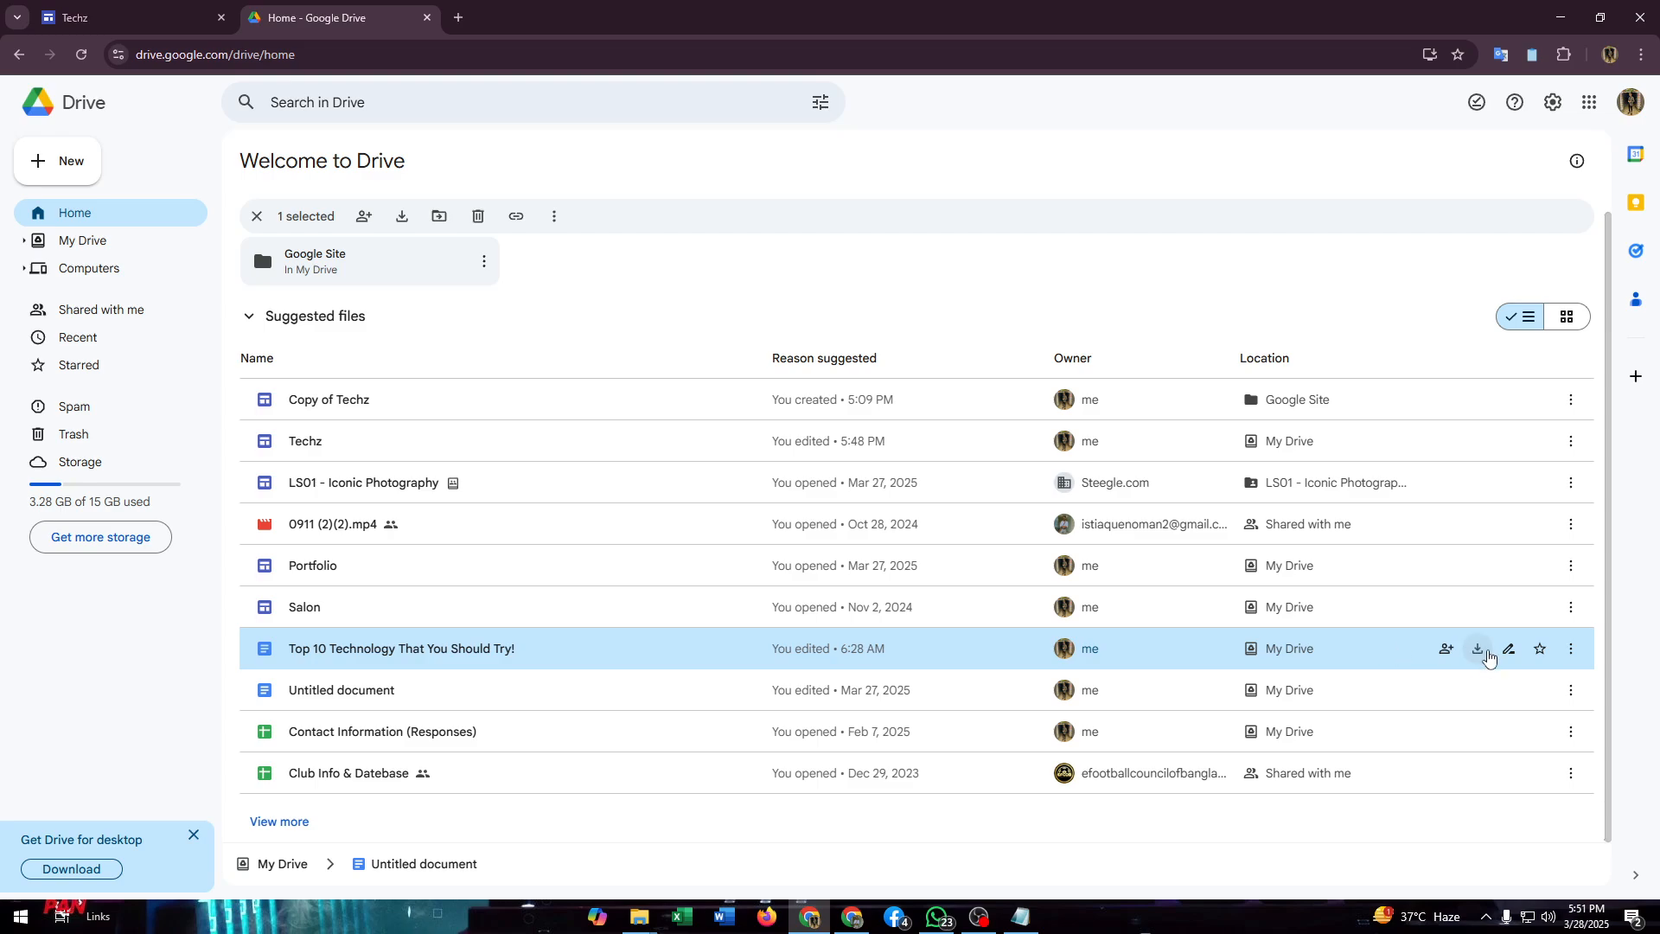
{"action": "left_click", "coordinate": [1446, 650]}
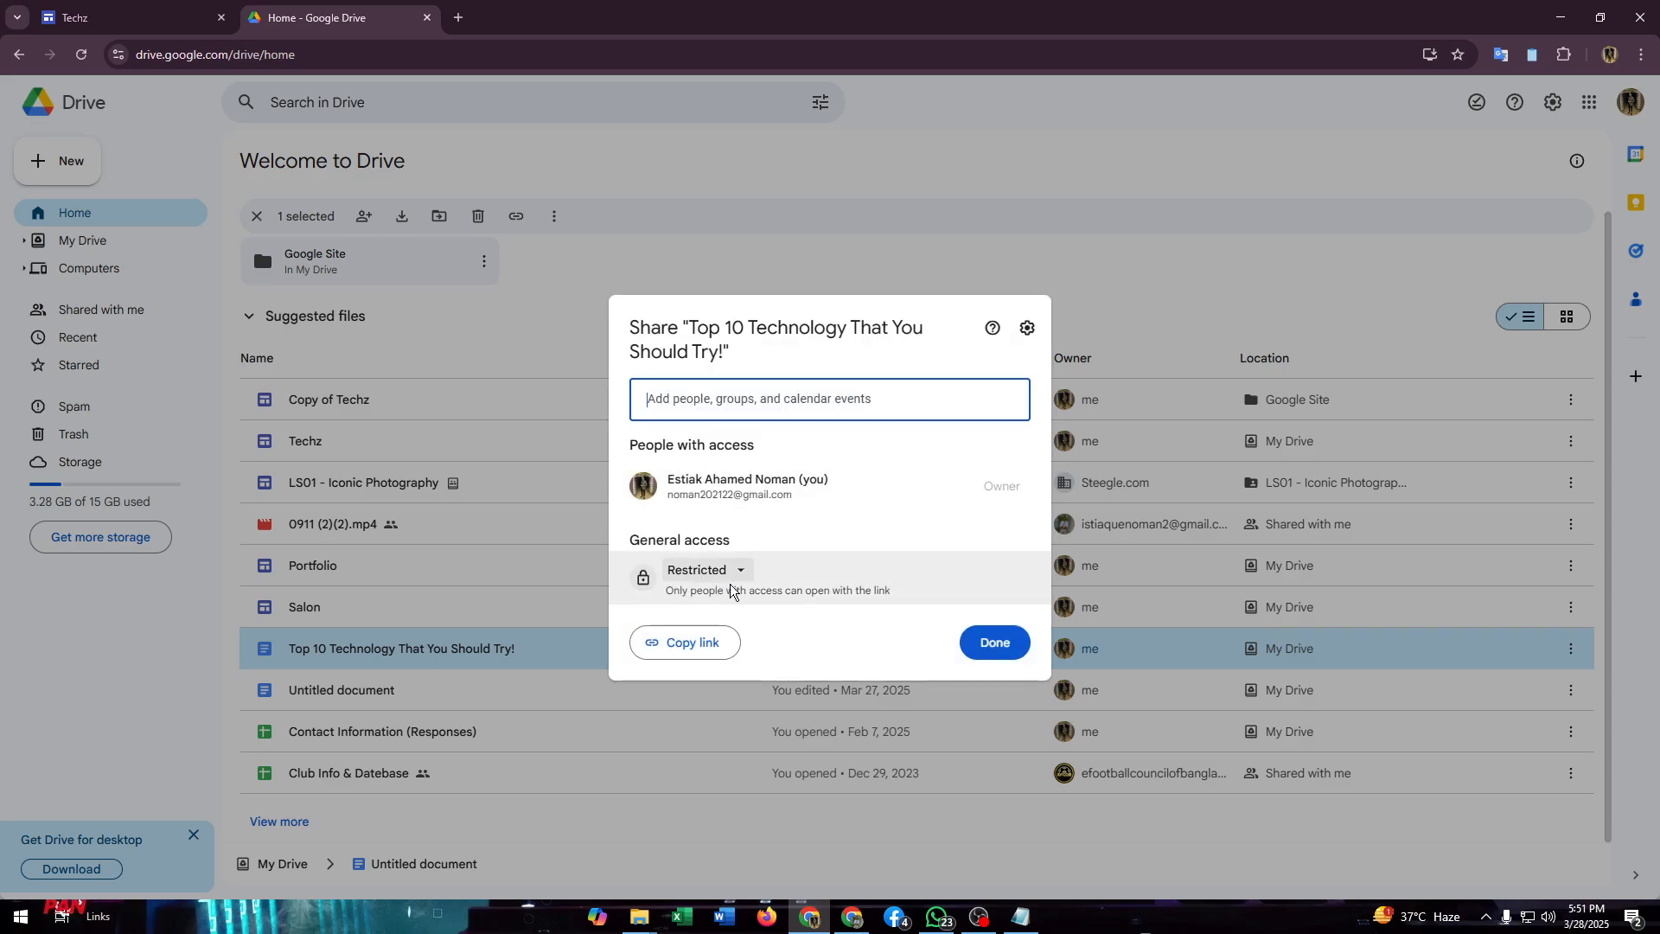
{"action": "left_click", "coordinate": [644, 642]}
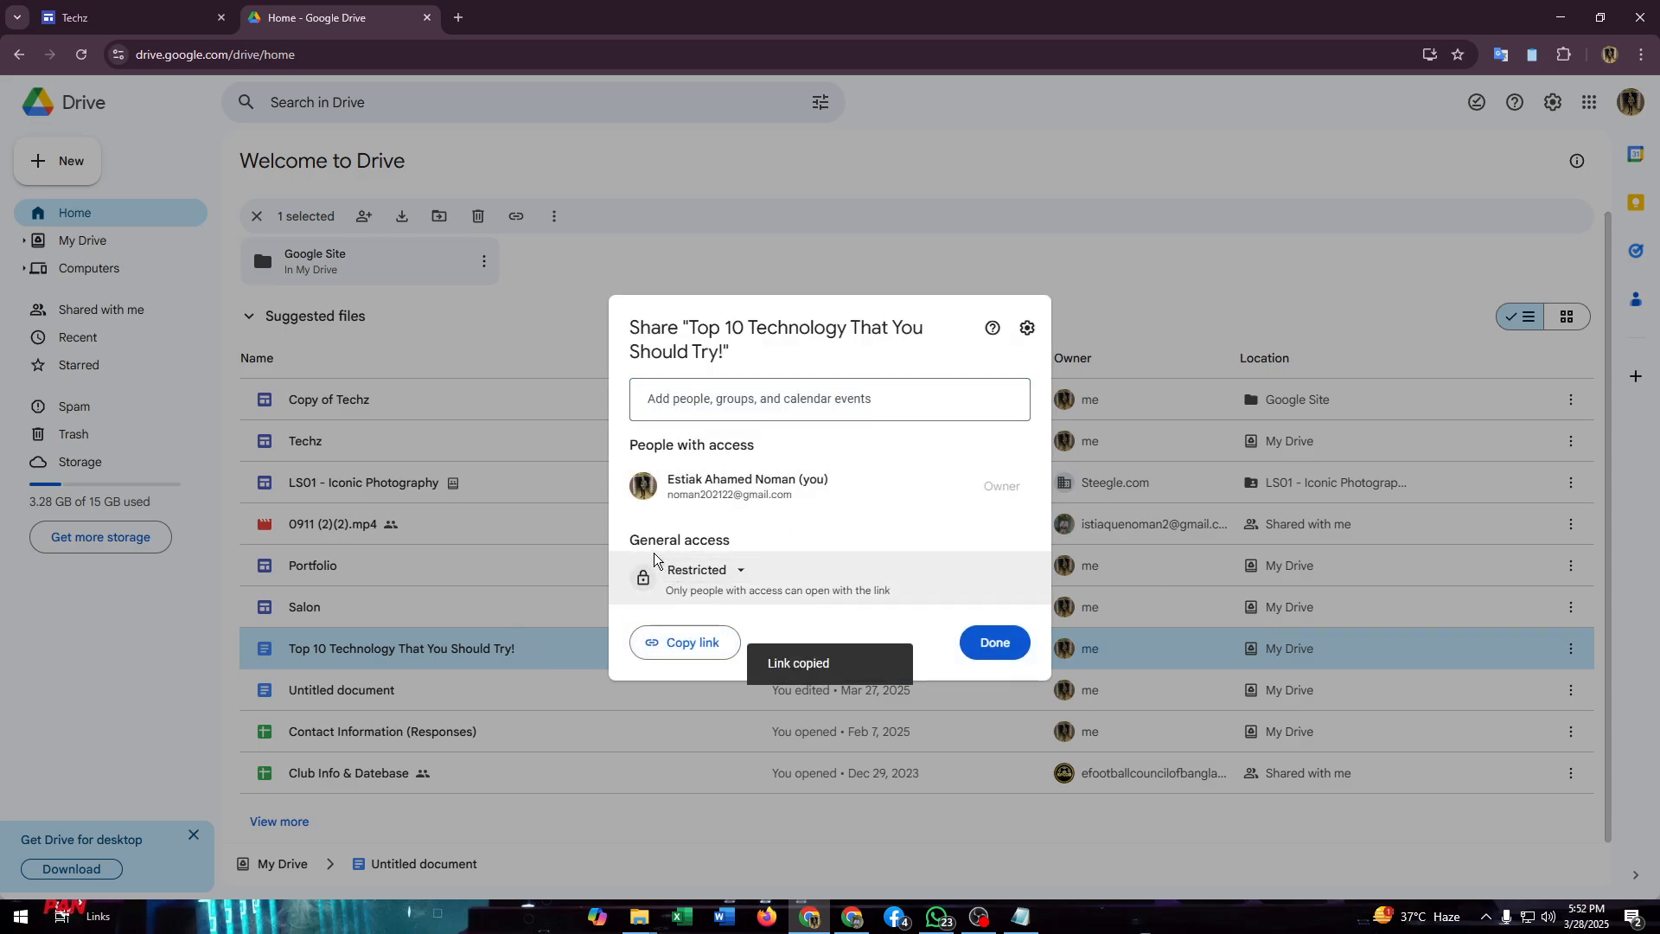
Step: Set the document's general access to Anyone with the link and finish sharing
{"action": "left_click", "coordinate": [697, 571]}
{"action": "left_click", "coordinate": [752, 644]}
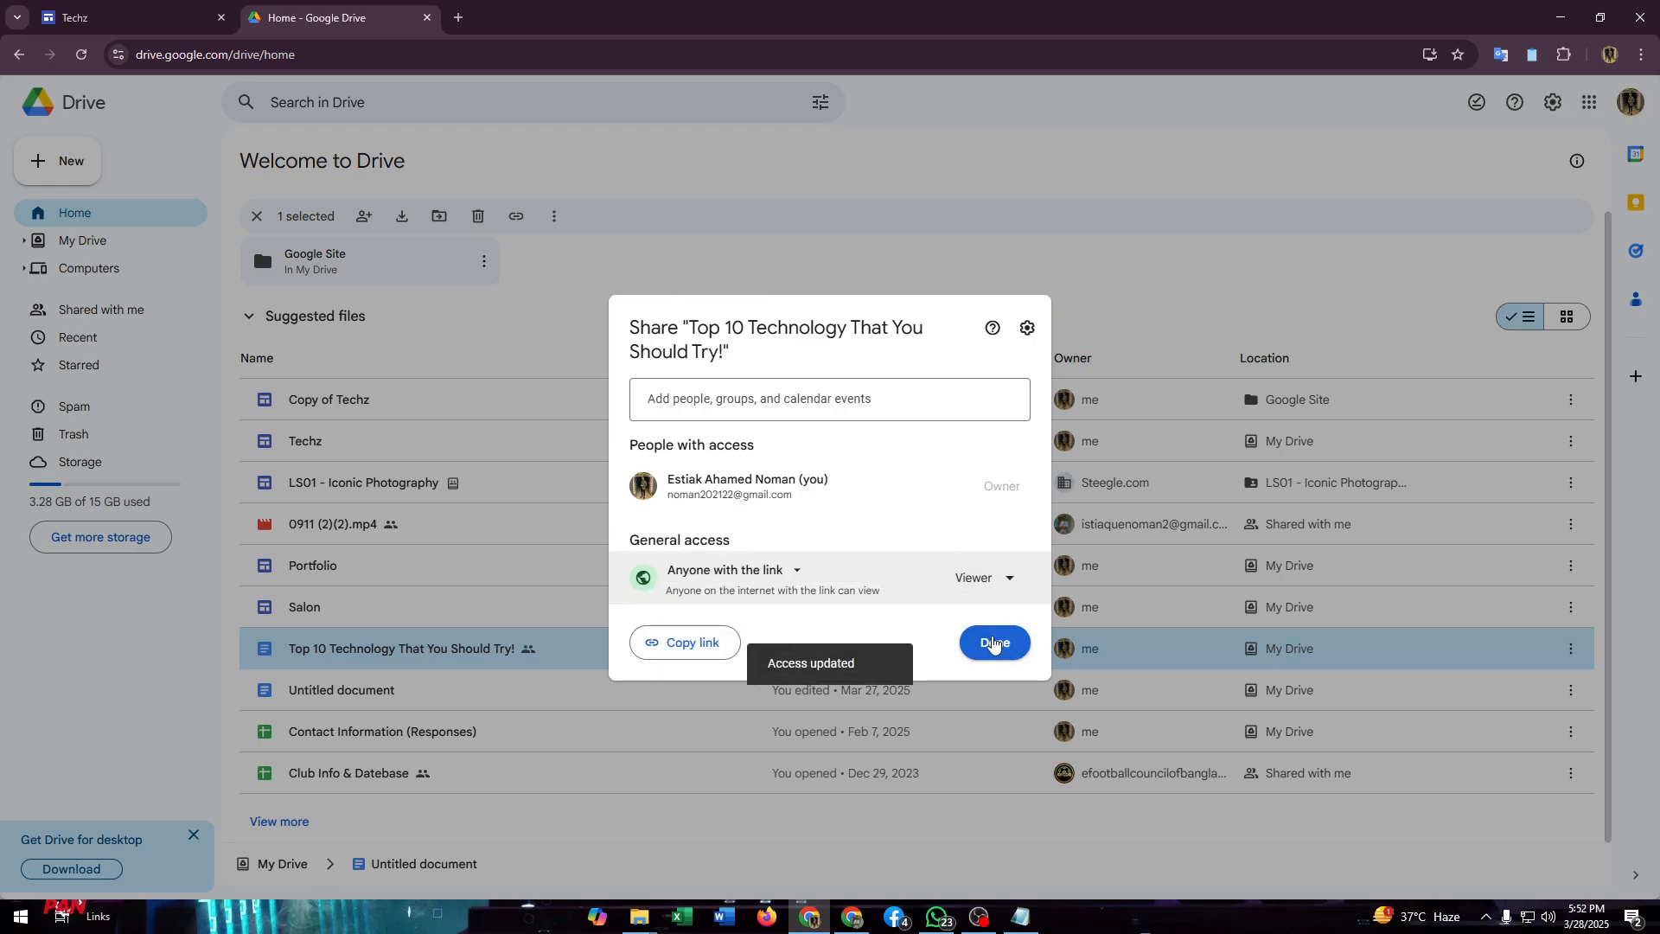
{"action": "left_click", "coordinate": [994, 642]}
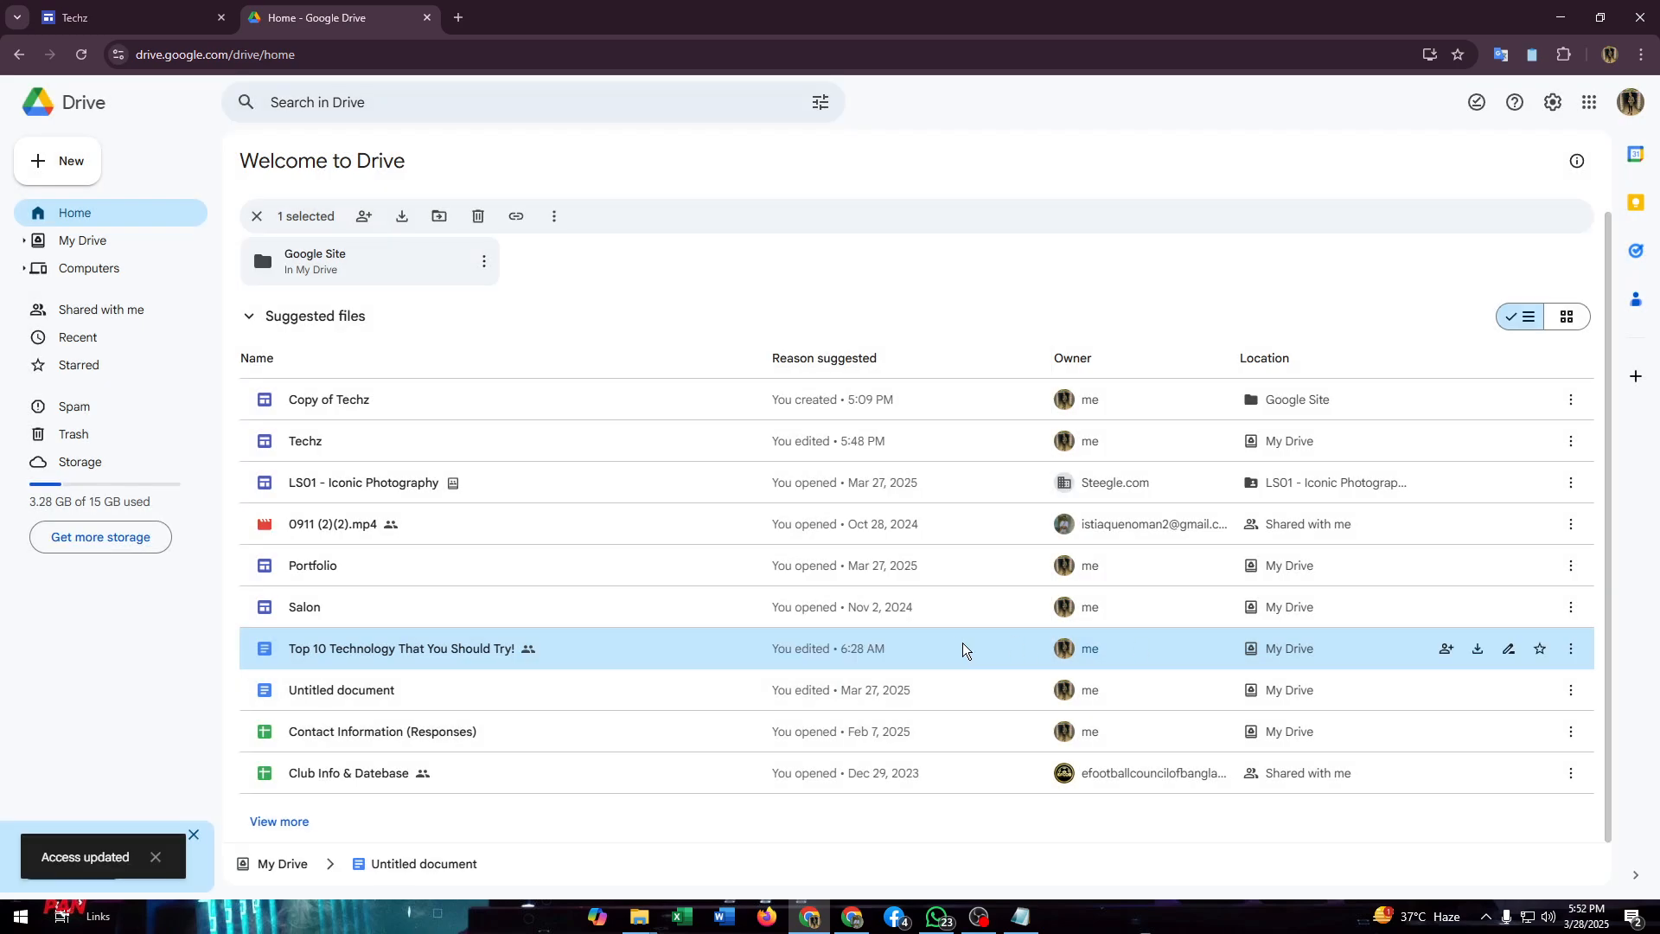
Step: Return to the Techz site tab and switch to Notepad to show the prepared Google Drive download URL prefix
{"action": "left_click", "coordinate": [154, 33]}
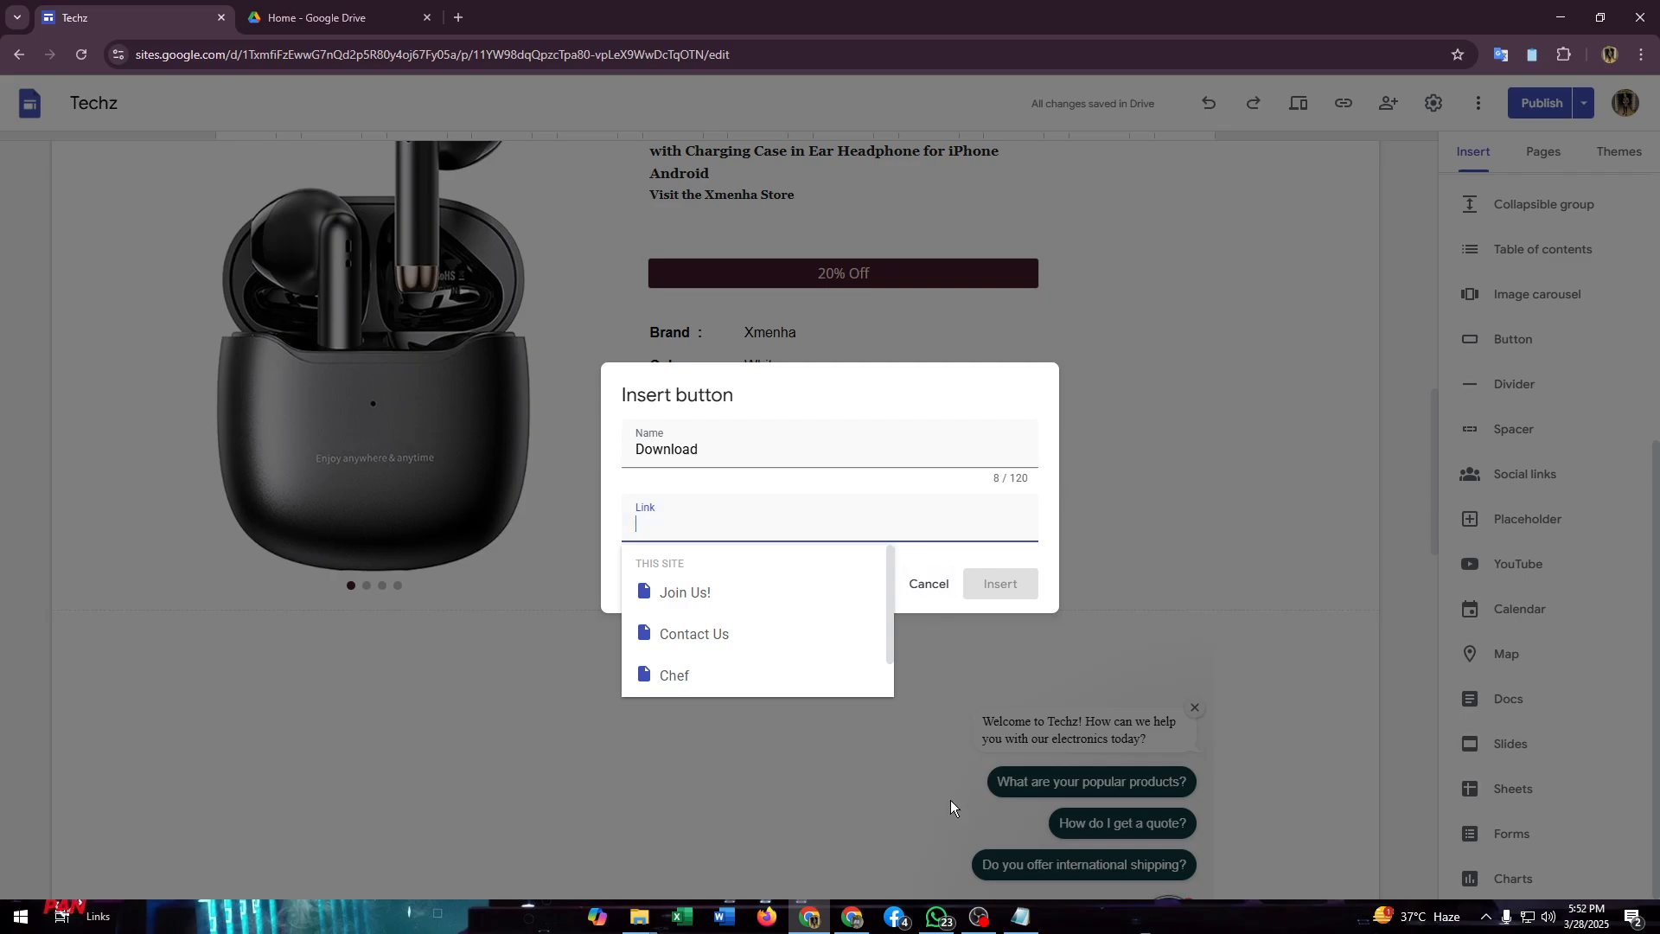
{"action": "left_click", "coordinate": [1022, 914]}
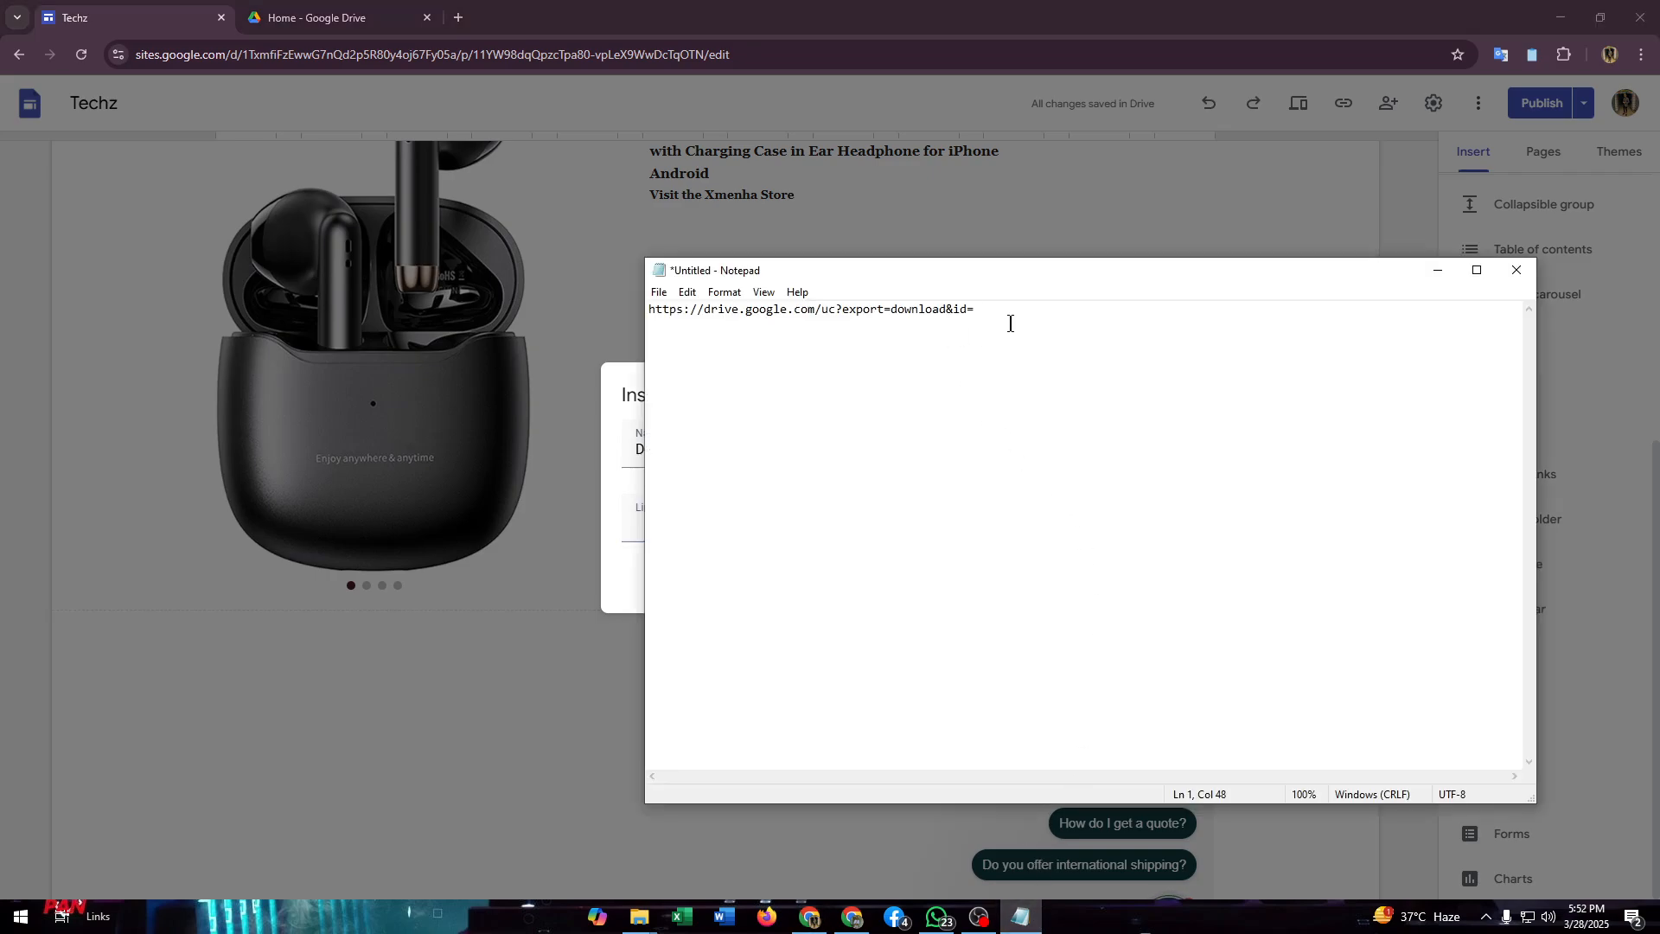
{"action": "left_click_drag", "start_coordinate": [1008, 318], "coordinate": [650, 336]}
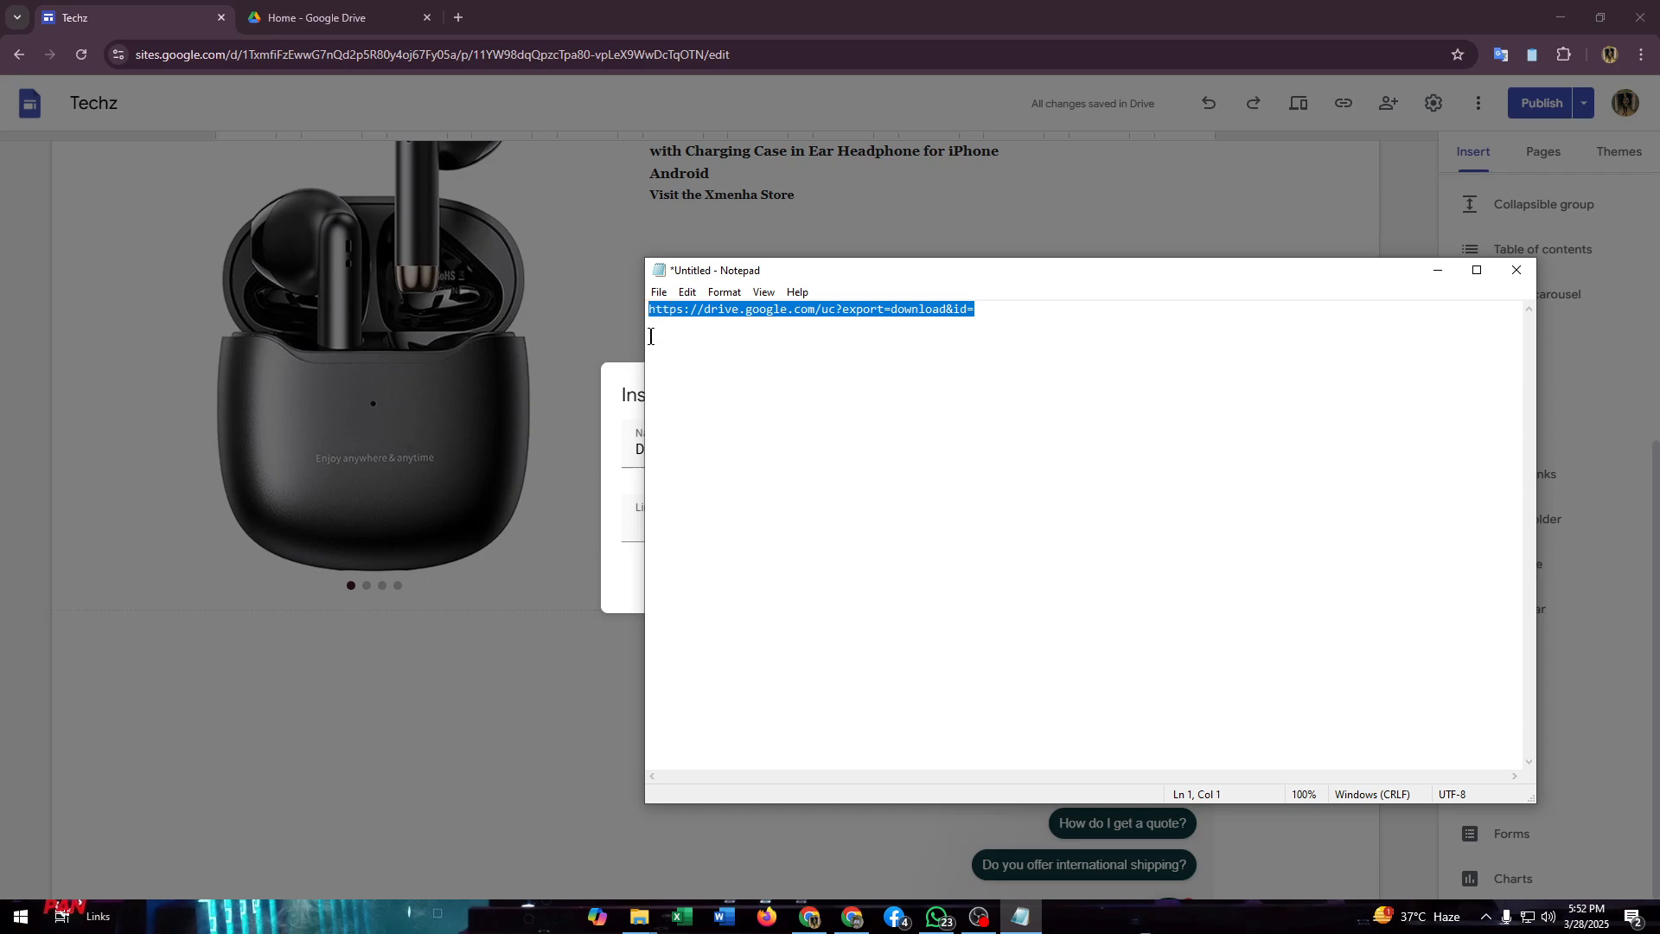
{"action": "left_click", "coordinate": [650, 336]}
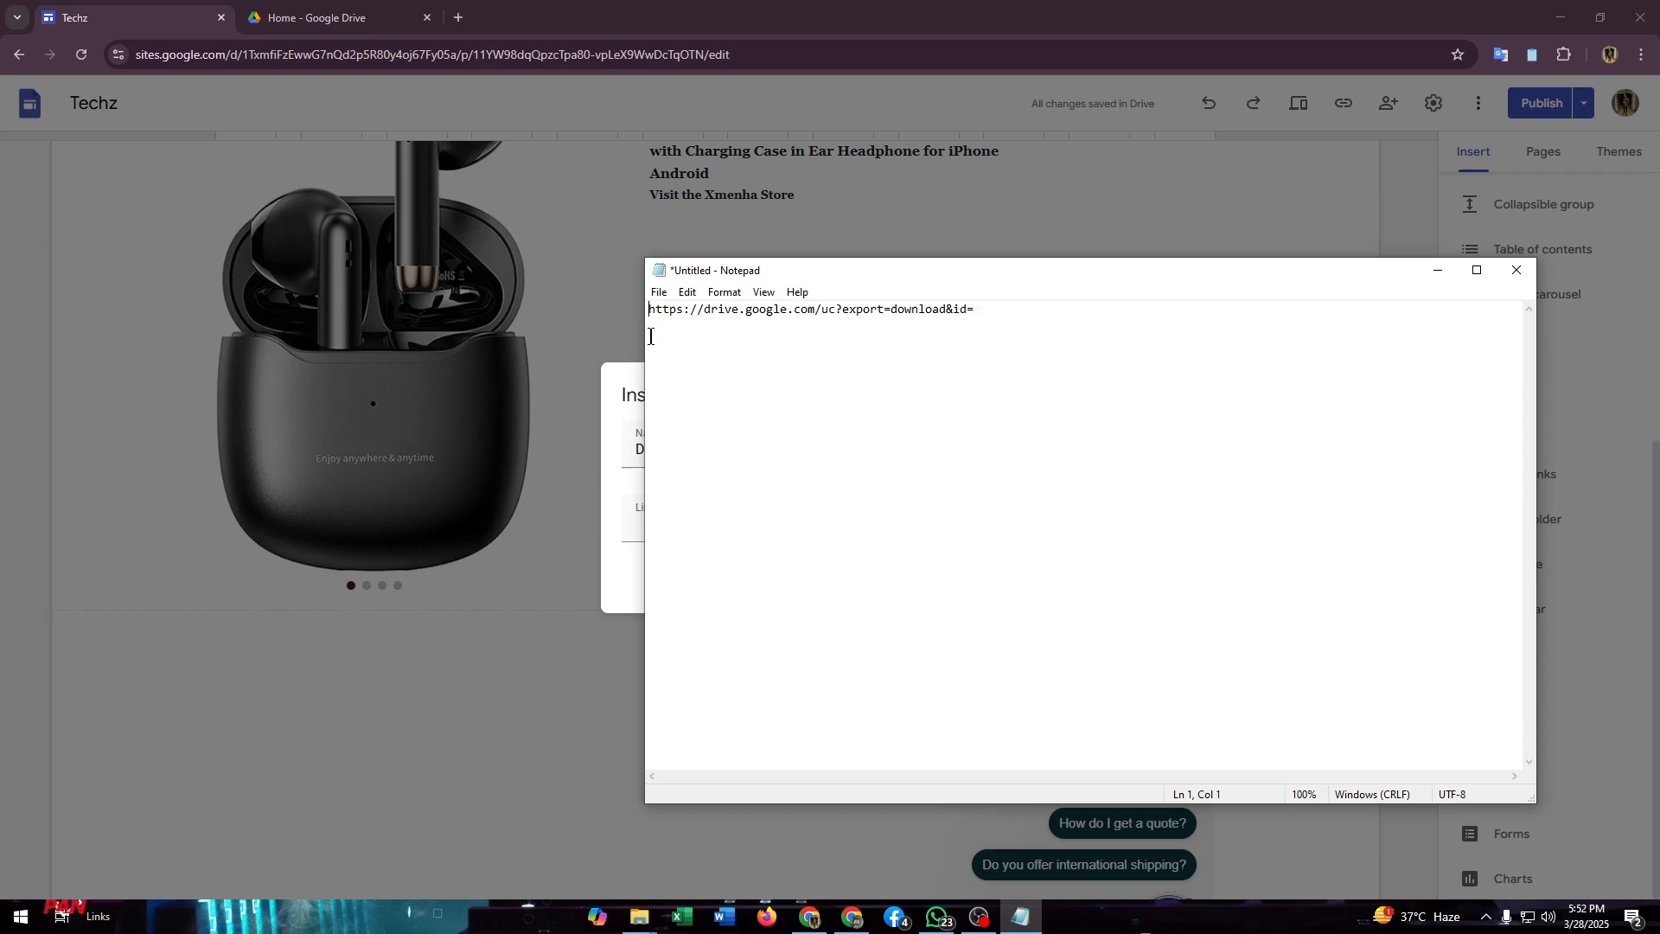
{"action": "left_click_drag", "start_coordinate": [1029, 307], "coordinate": [572, 317]}
{"action": "type", "text": "+"}
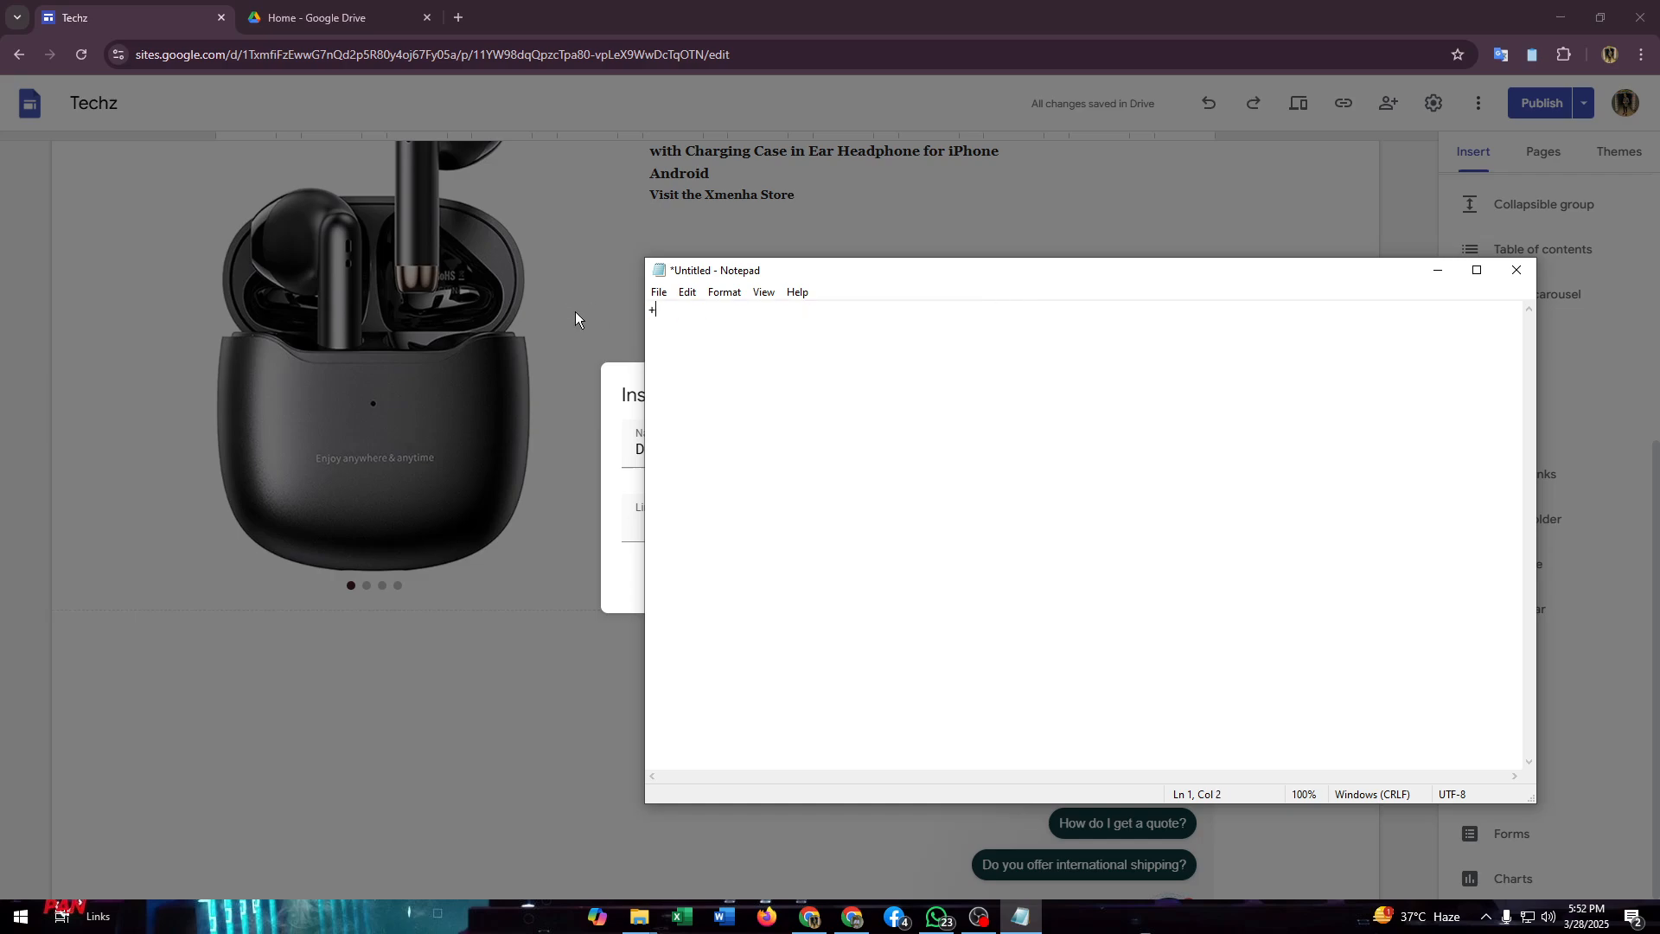
{"action": "key", "text": "ctrl+z"}
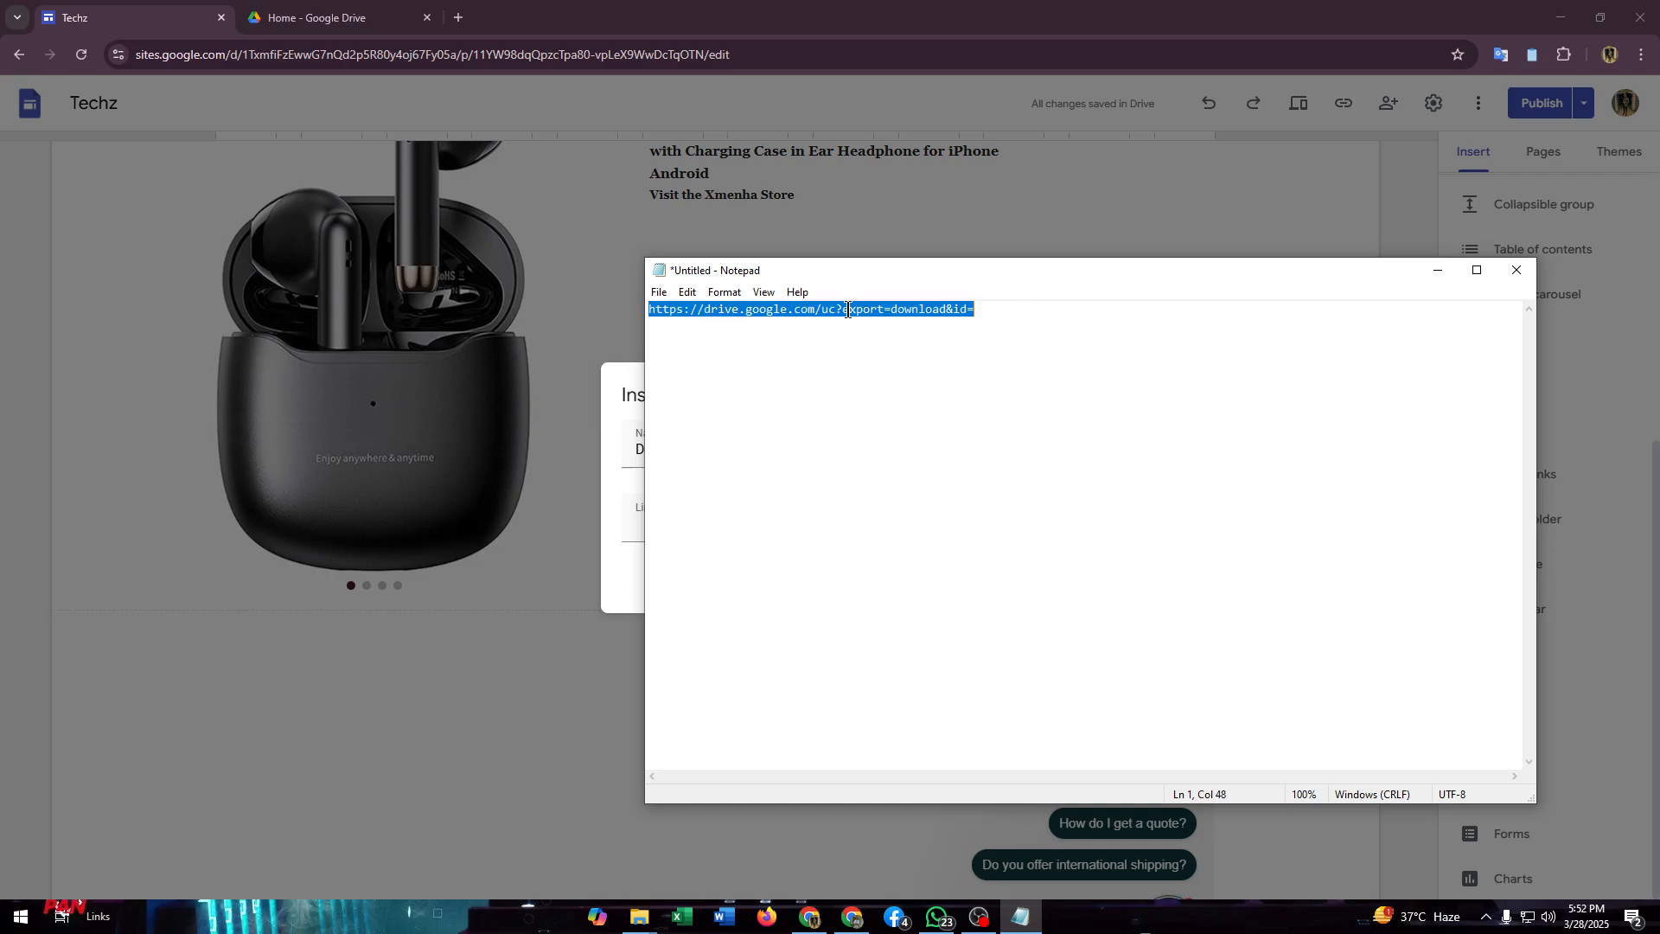
{"action": "left_click", "coordinate": [1024, 309]}
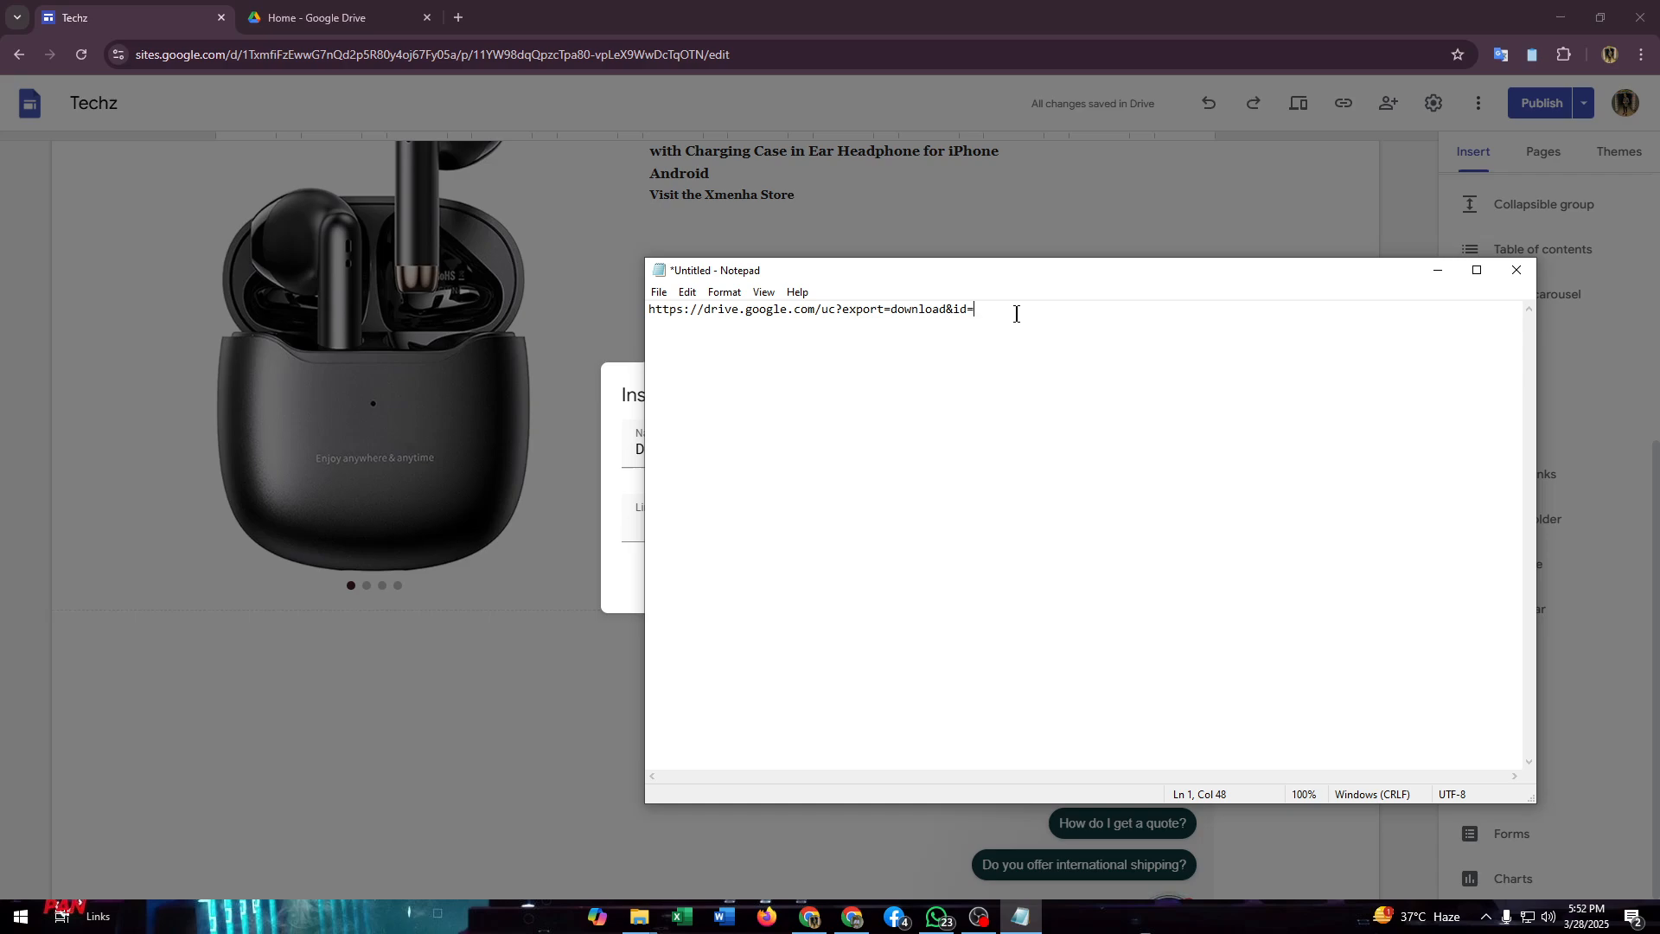
{"action": "left_click_drag", "start_coordinate": [1003, 310], "coordinate": [593, 321]}
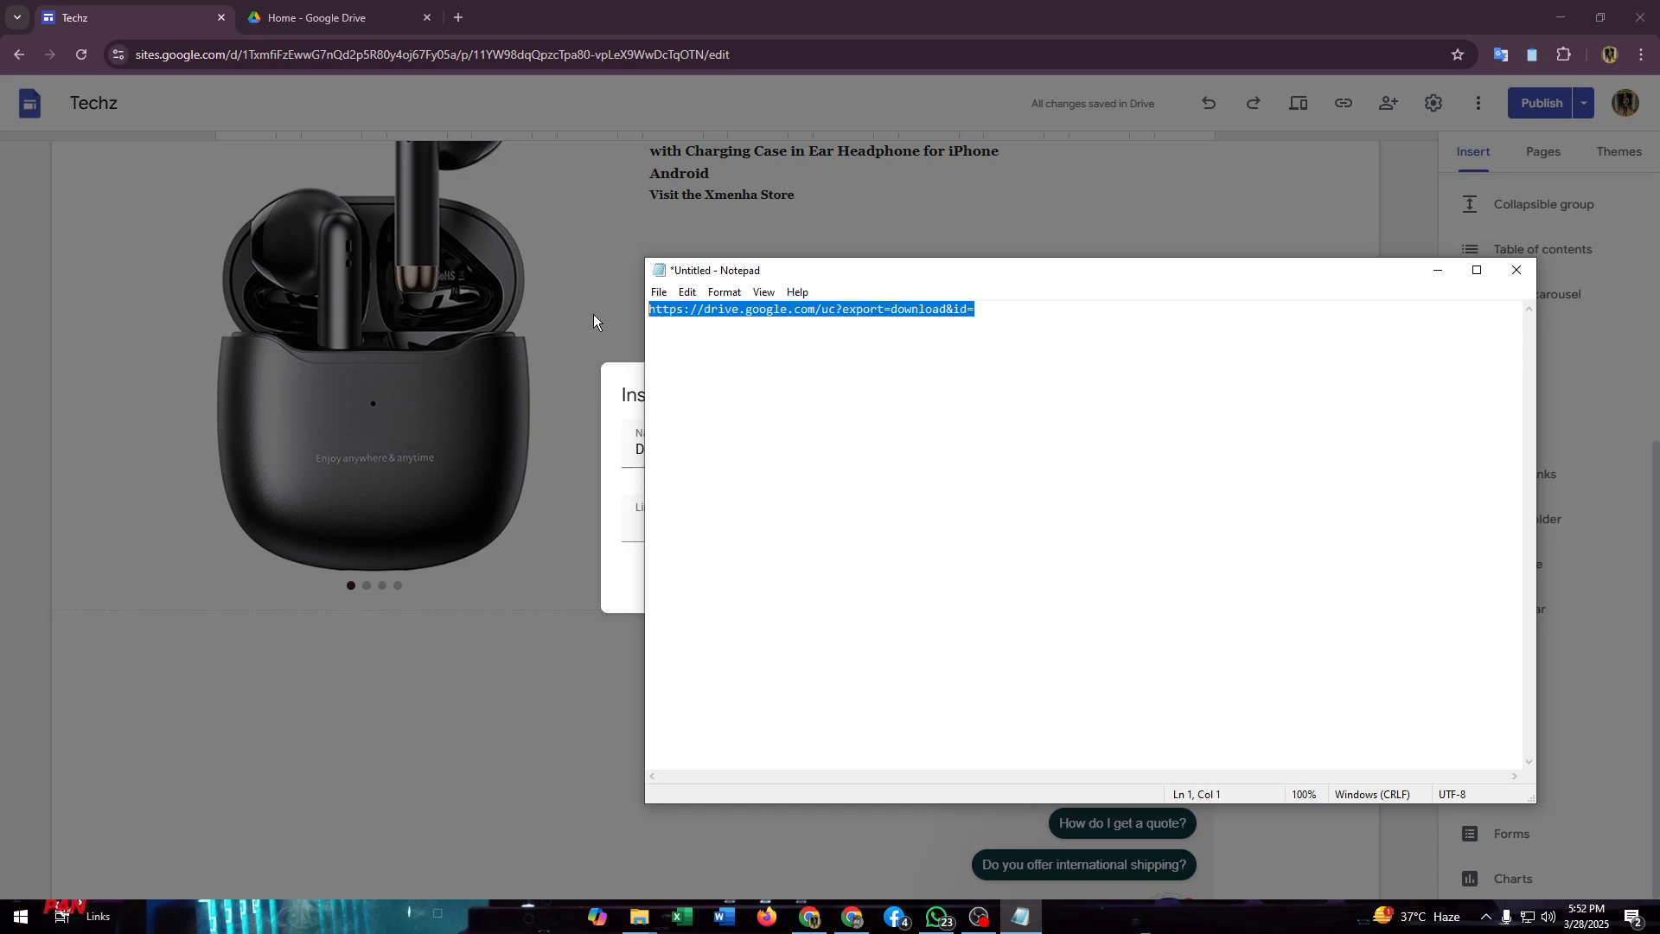
{"action": "left_click", "coordinate": [785, 348]}
{"action": "left_click", "coordinate": [987, 311]}
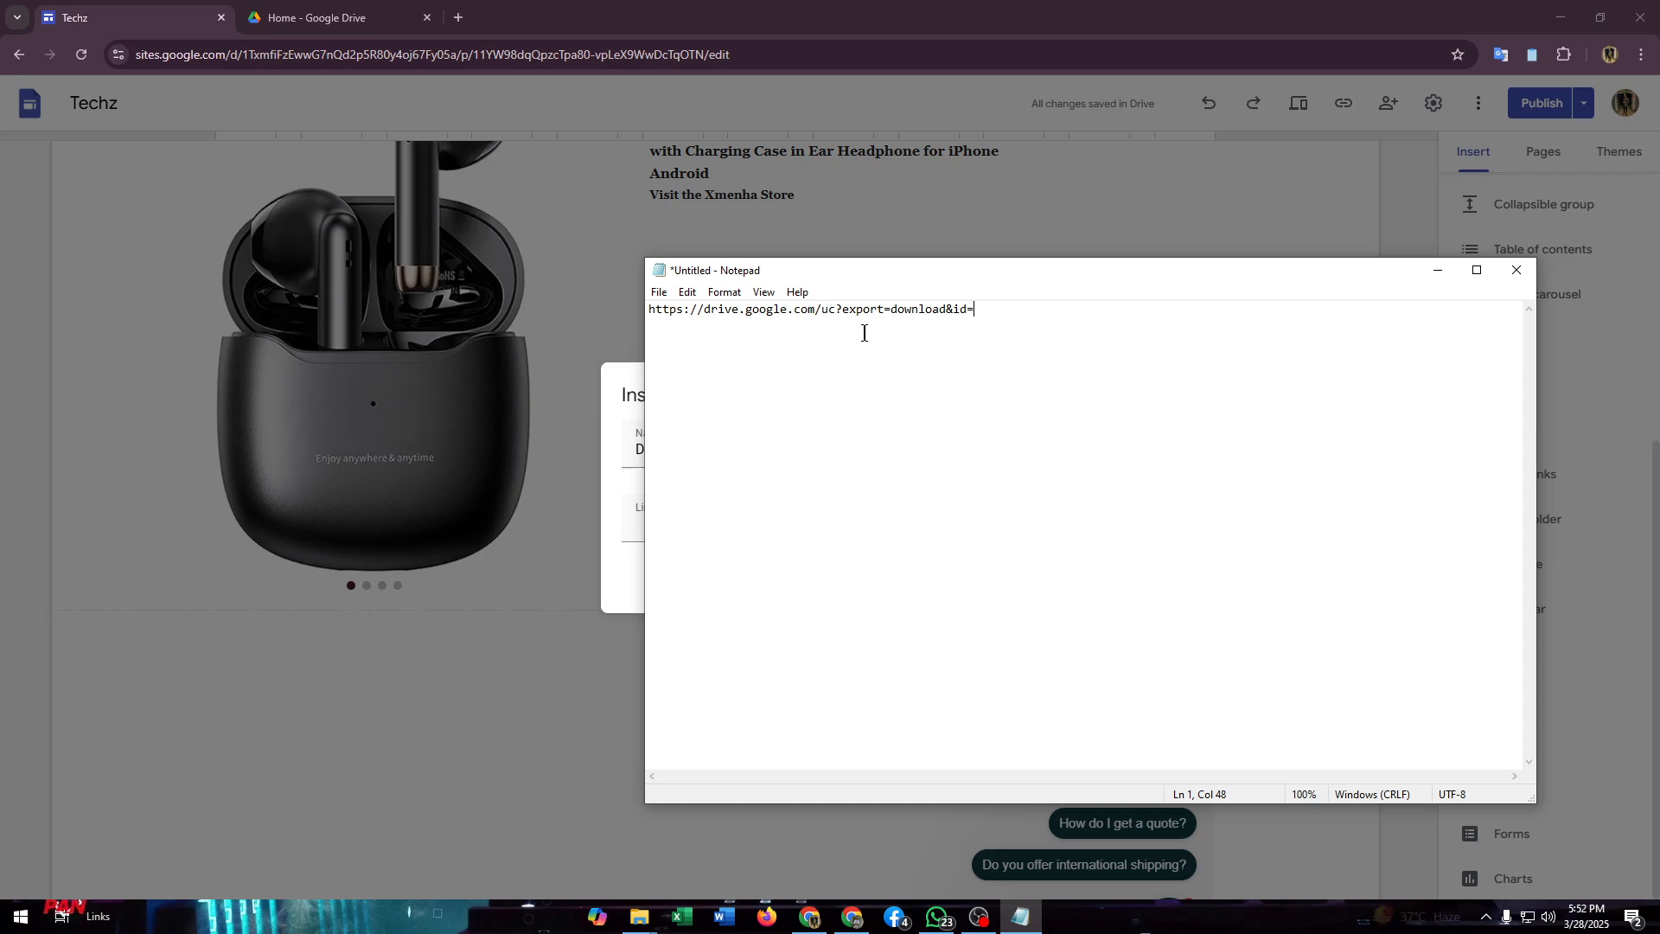
Step: Paste the copied document share link below the download URL prefix and select its "docs.google.com/document/" part
{"action": "left_click", "coordinate": [735, 367]}
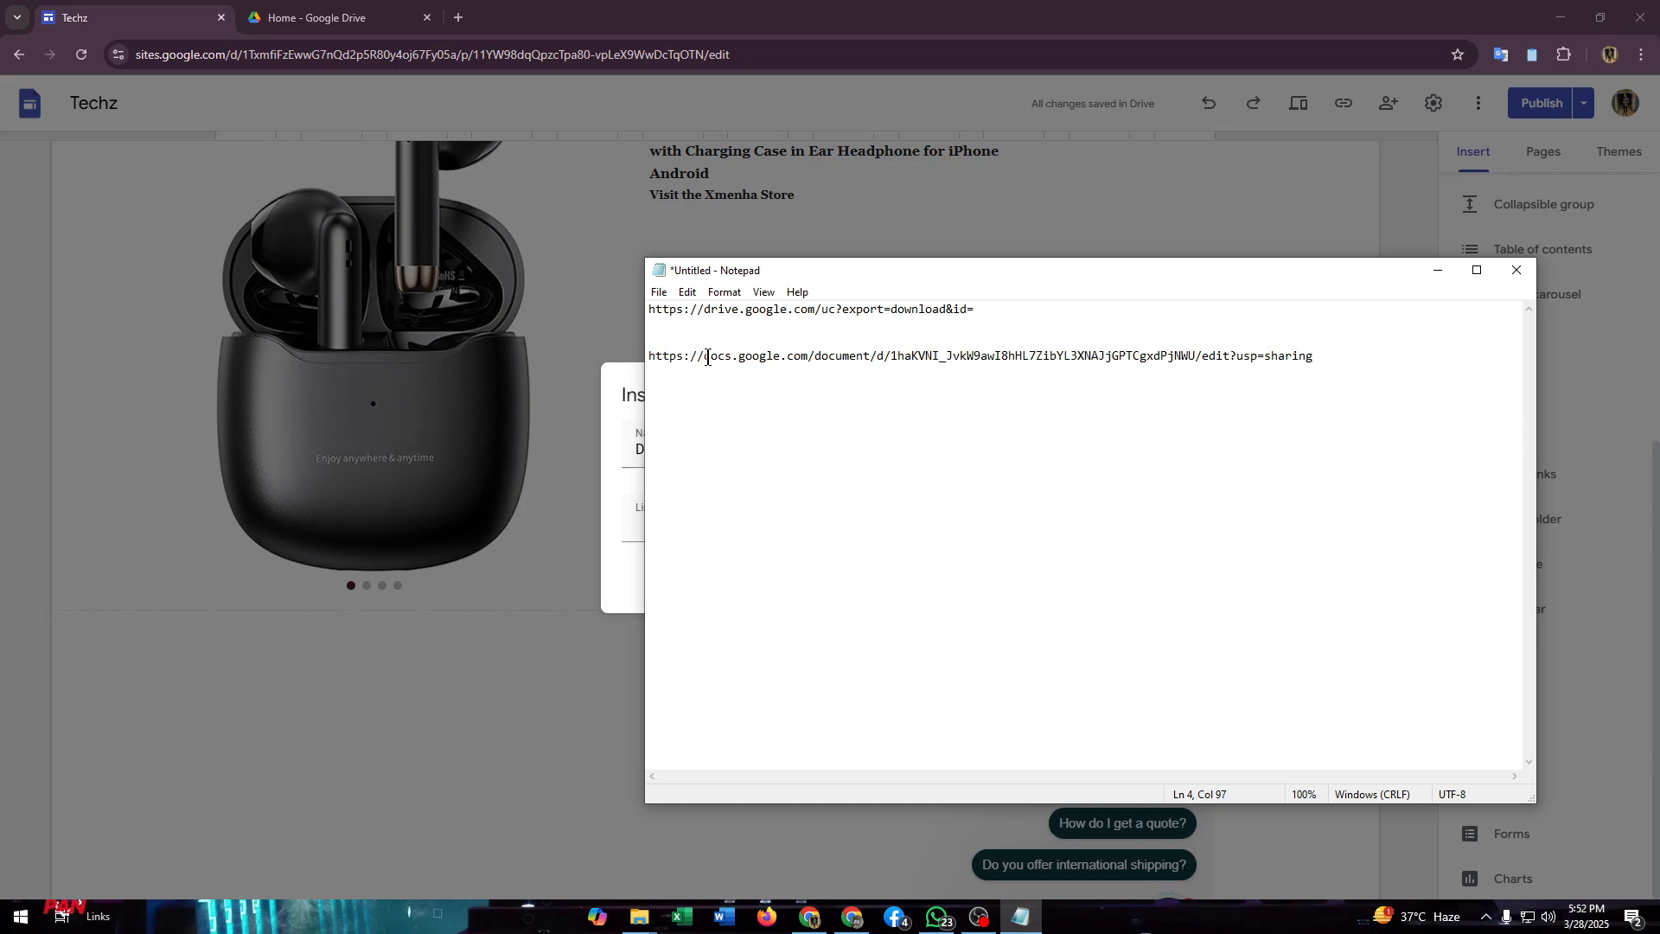
{"action": "left_click_drag", "start_coordinate": [703, 356], "coordinate": [878, 354]}
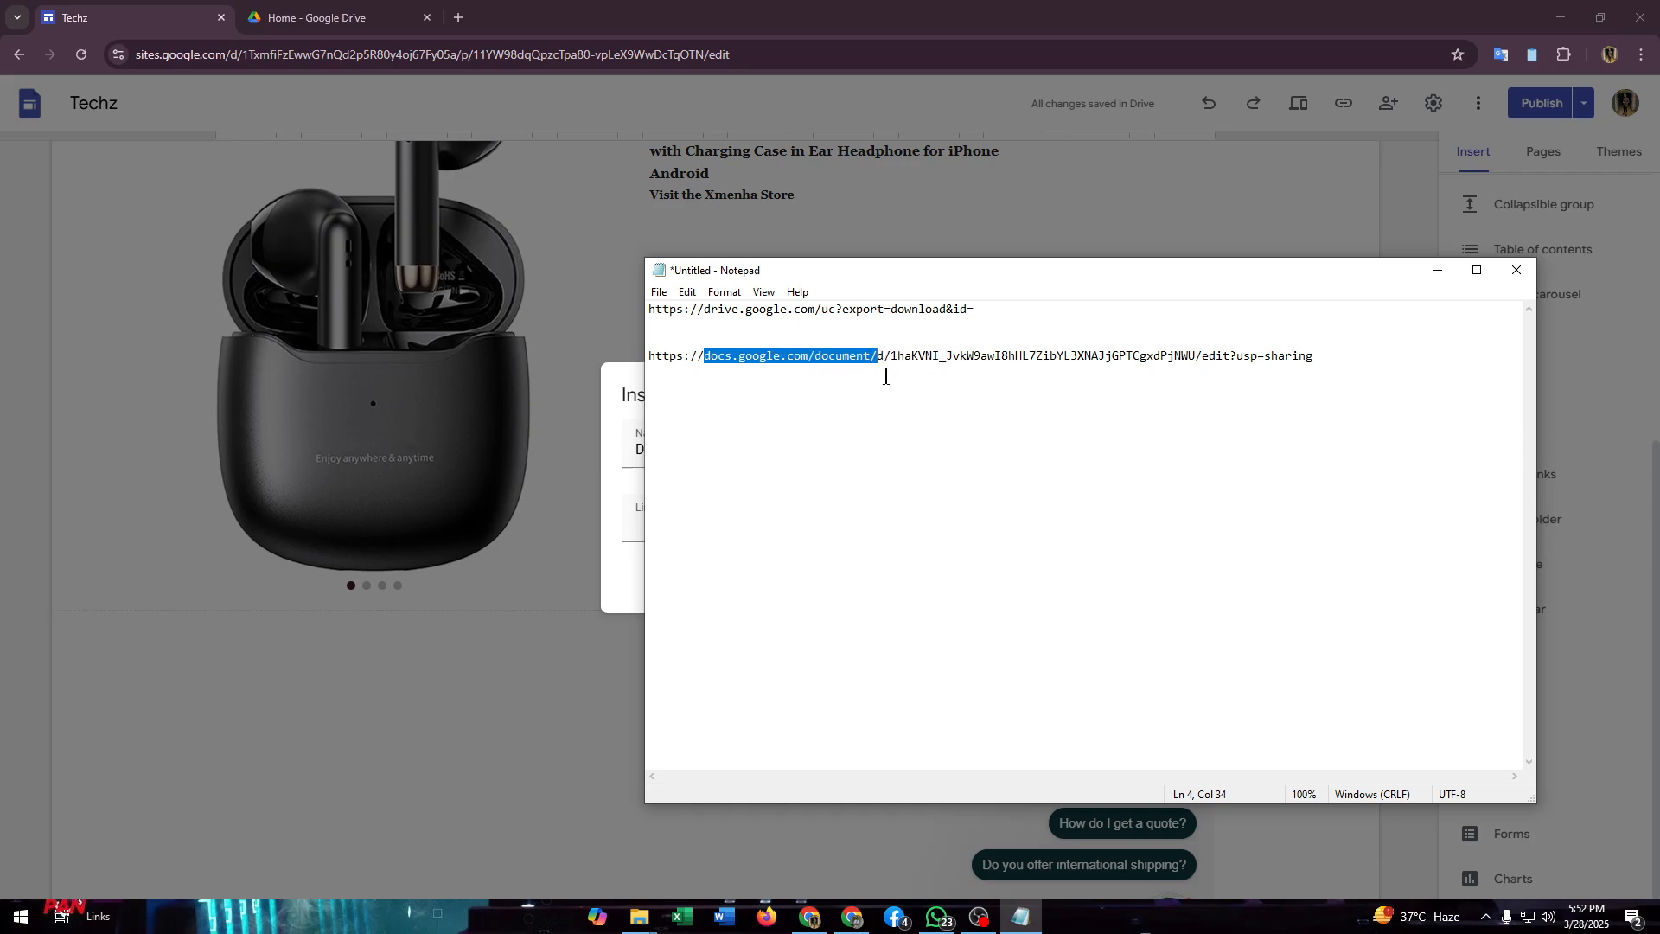
Step: Copy the document ID between "/d/" and "/edit" in the share link and paste it after "id=" in the download URL
{"action": "left_click", "coordinate": [882, 369]}
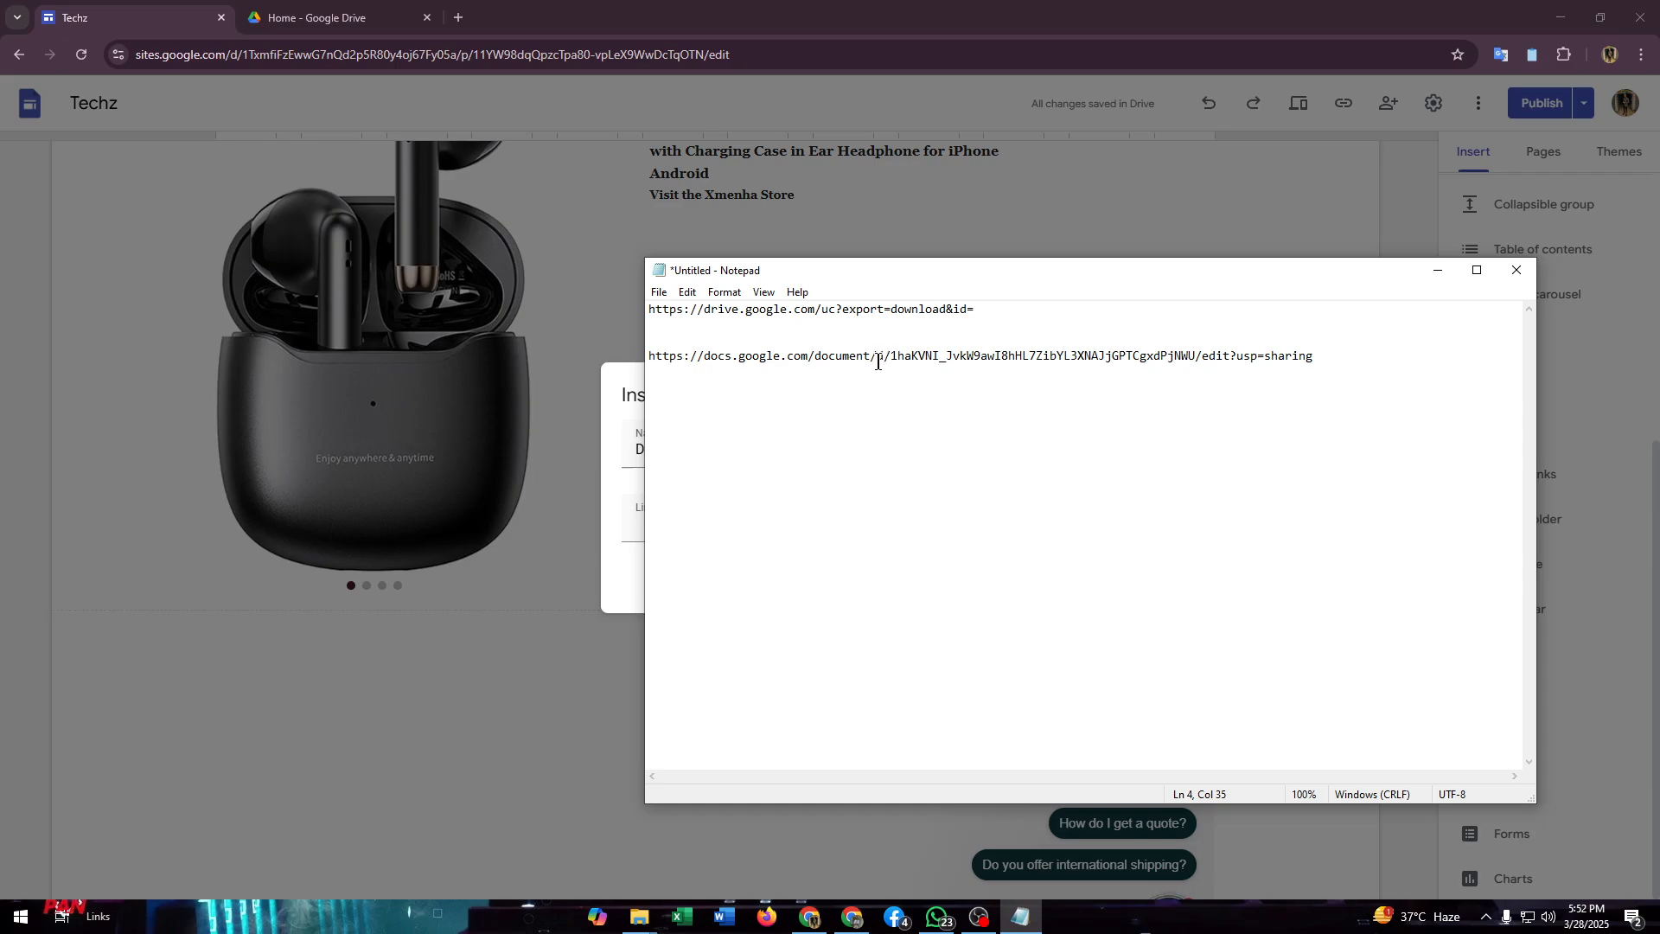
{"action": "mouse_move", "coordinate": [876, 363]}
{"action": "left_mouse_down"}
{"action": "mouse_move", "coordinate": [904, 363]}
{"action": "mouse_move", "coordinate": [888, 363]}
{"action": "left_mouse_up"}
{"action": "left_click", "coordinate": [900, 387]}
{"action": "left_click_drag", "start_coordinate": [892, 354], "coordinate": [1198, 360]}
{"action": "key", "text": "ctrl+c"}
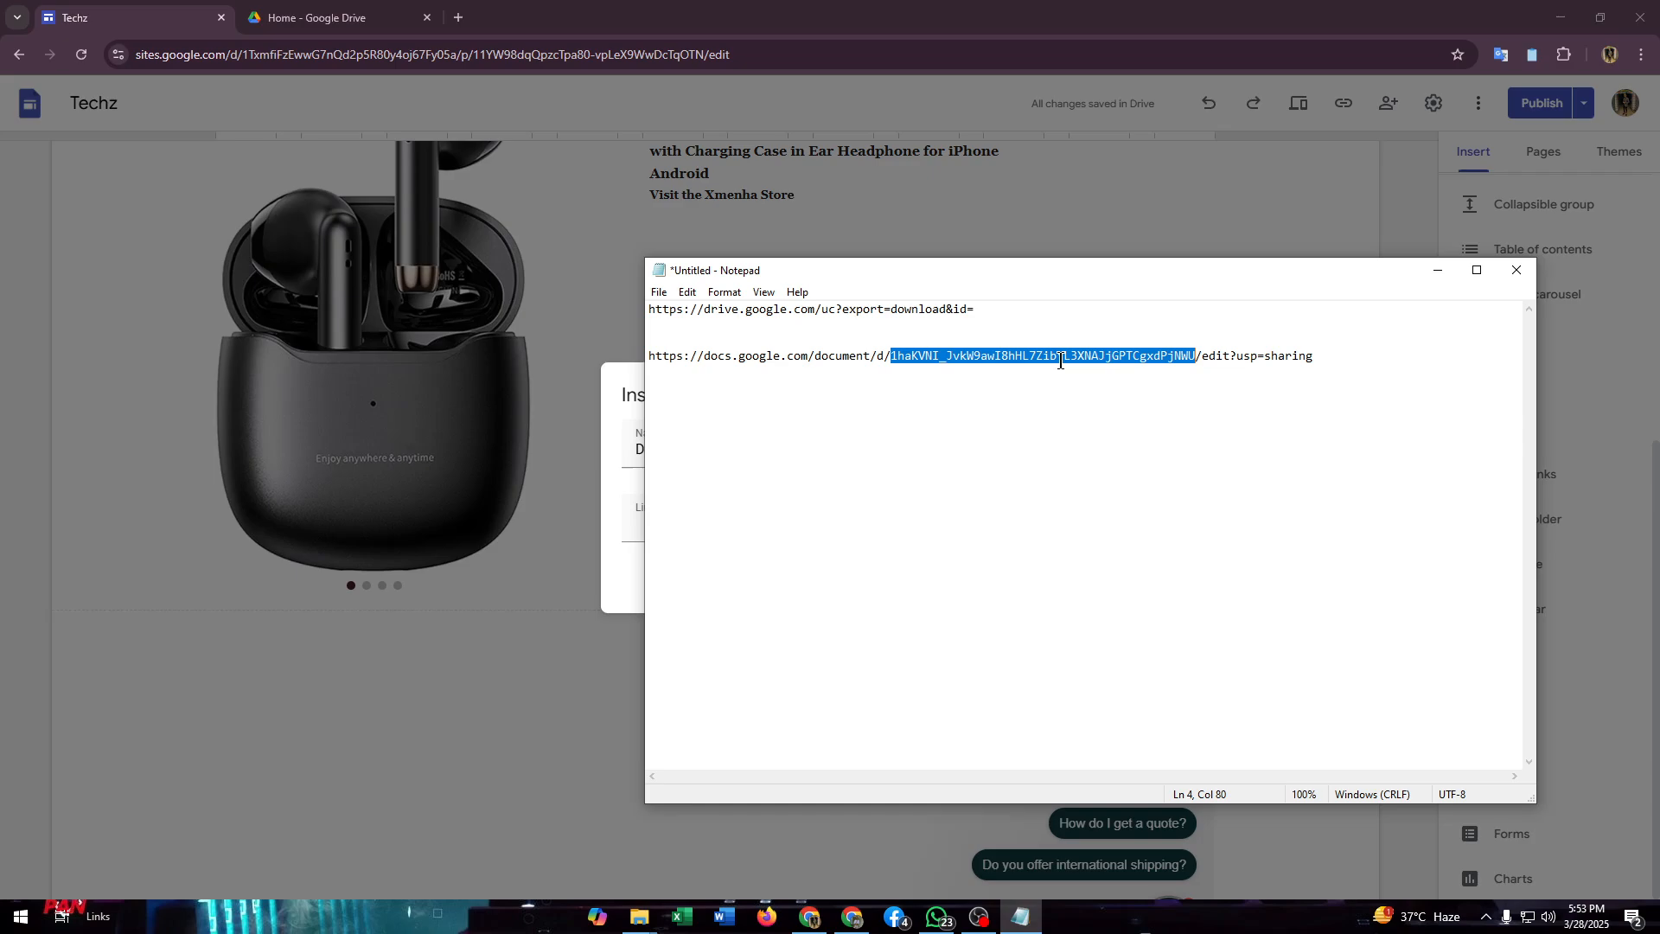
{"action": "left_click", "coordinate": [991, 310]}
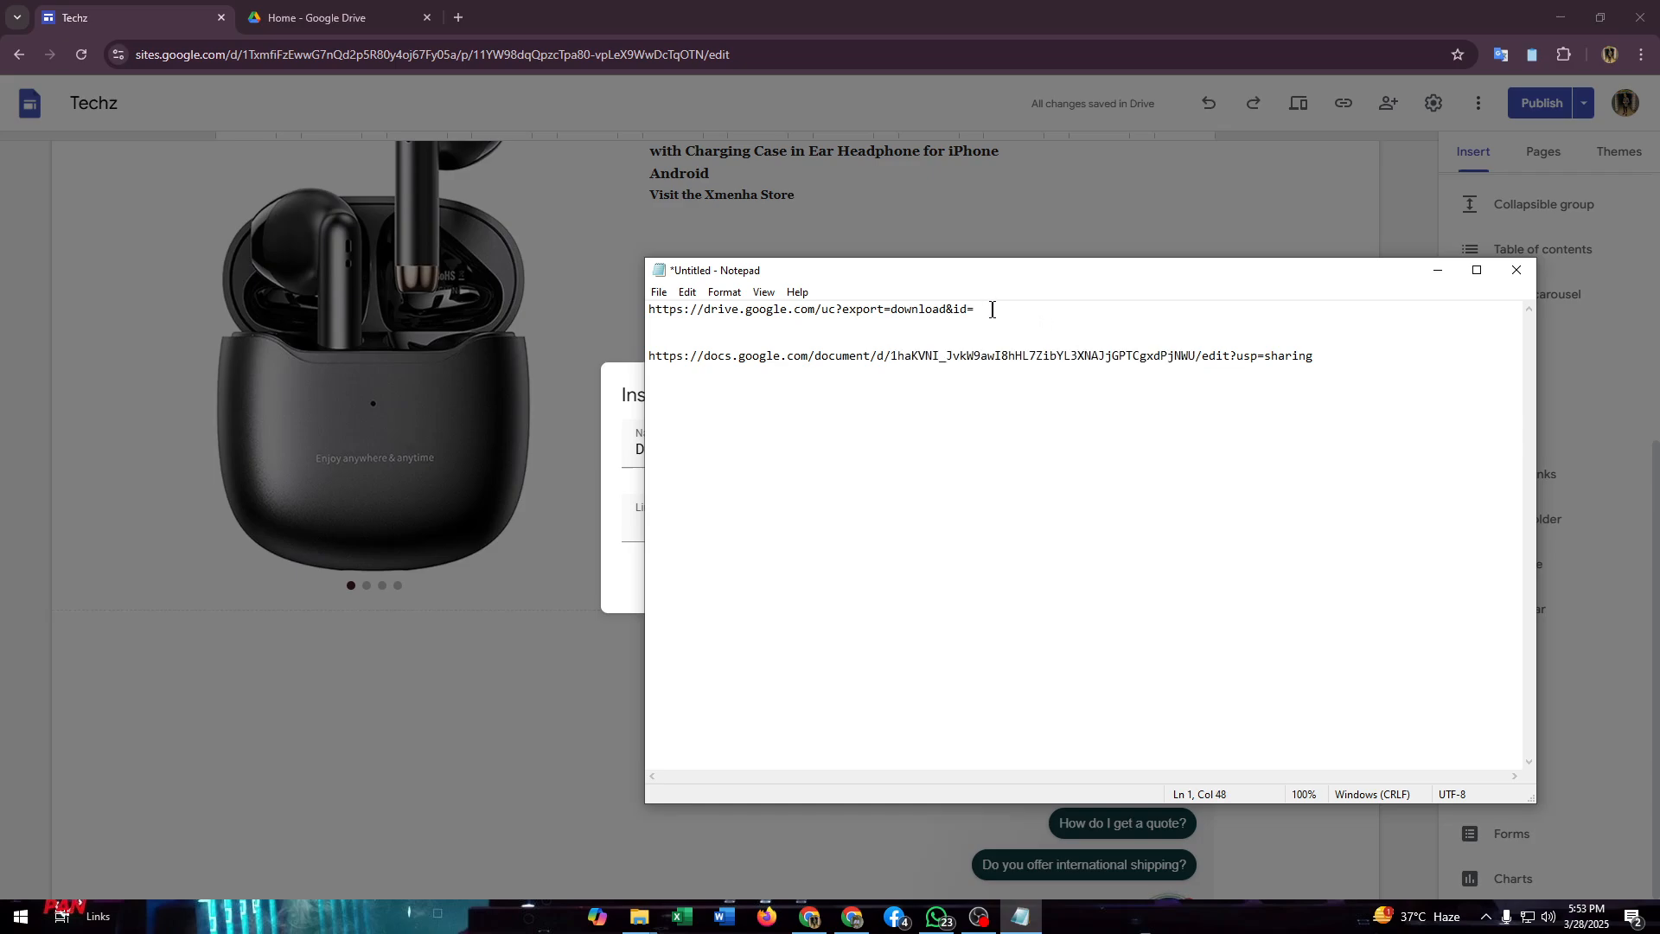
{"action": "left_click_drag", "start_coordinate": [980, 315], "coordinate": [636, 318]}
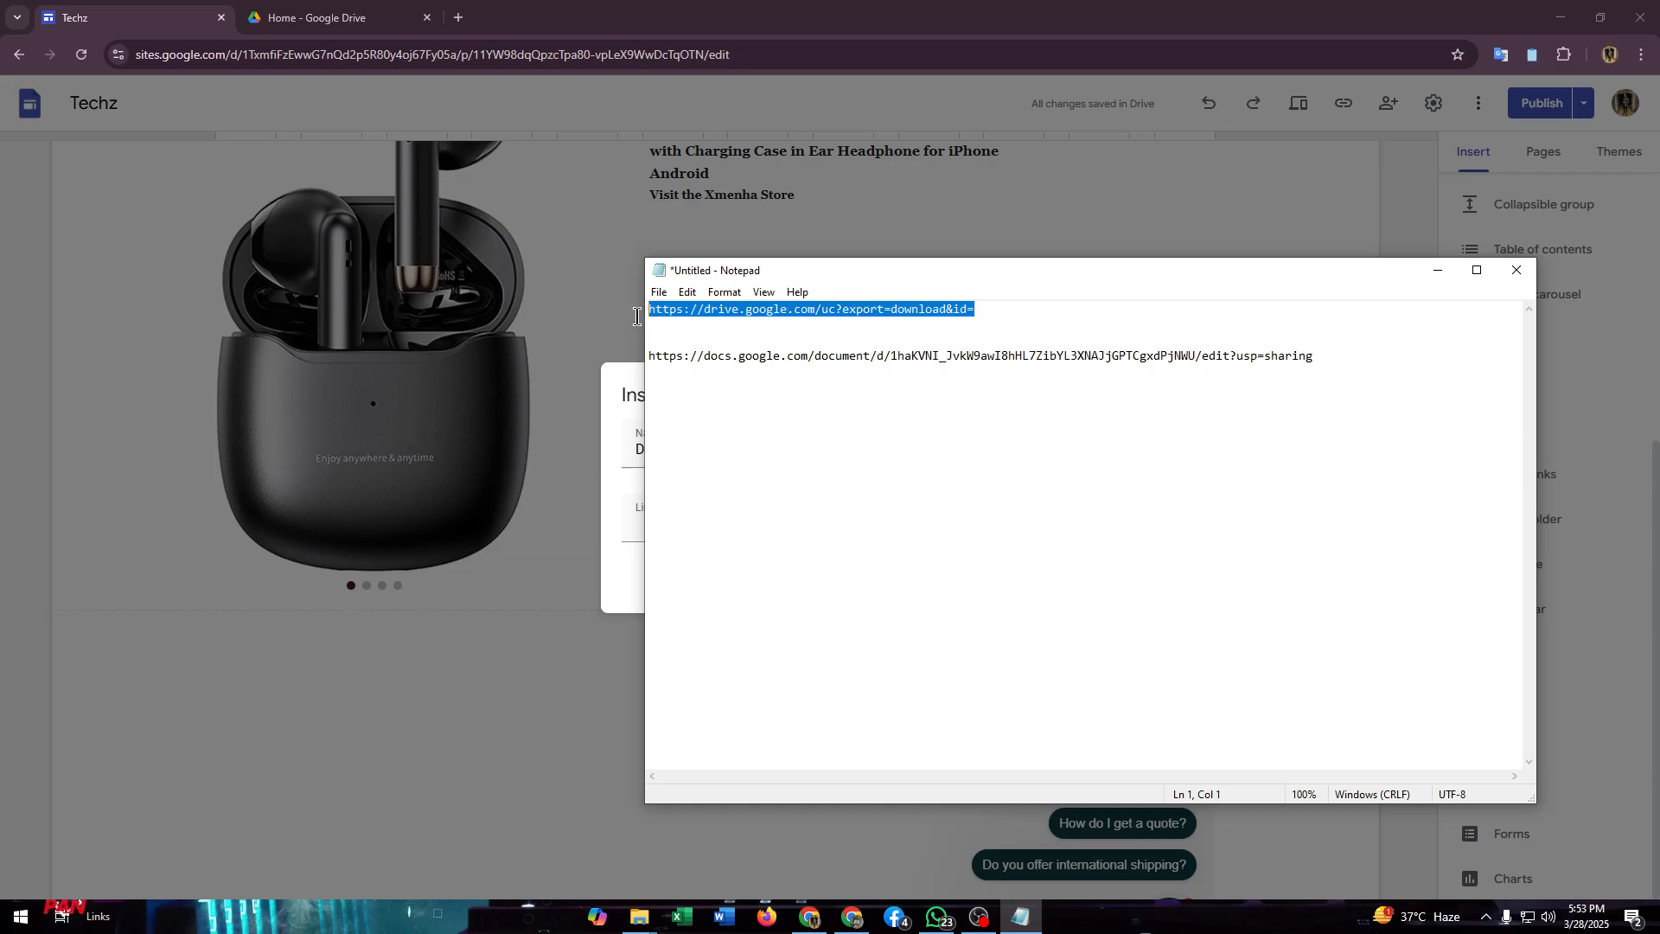
{"action": "left_click", "coordinate": [1005, 306]}
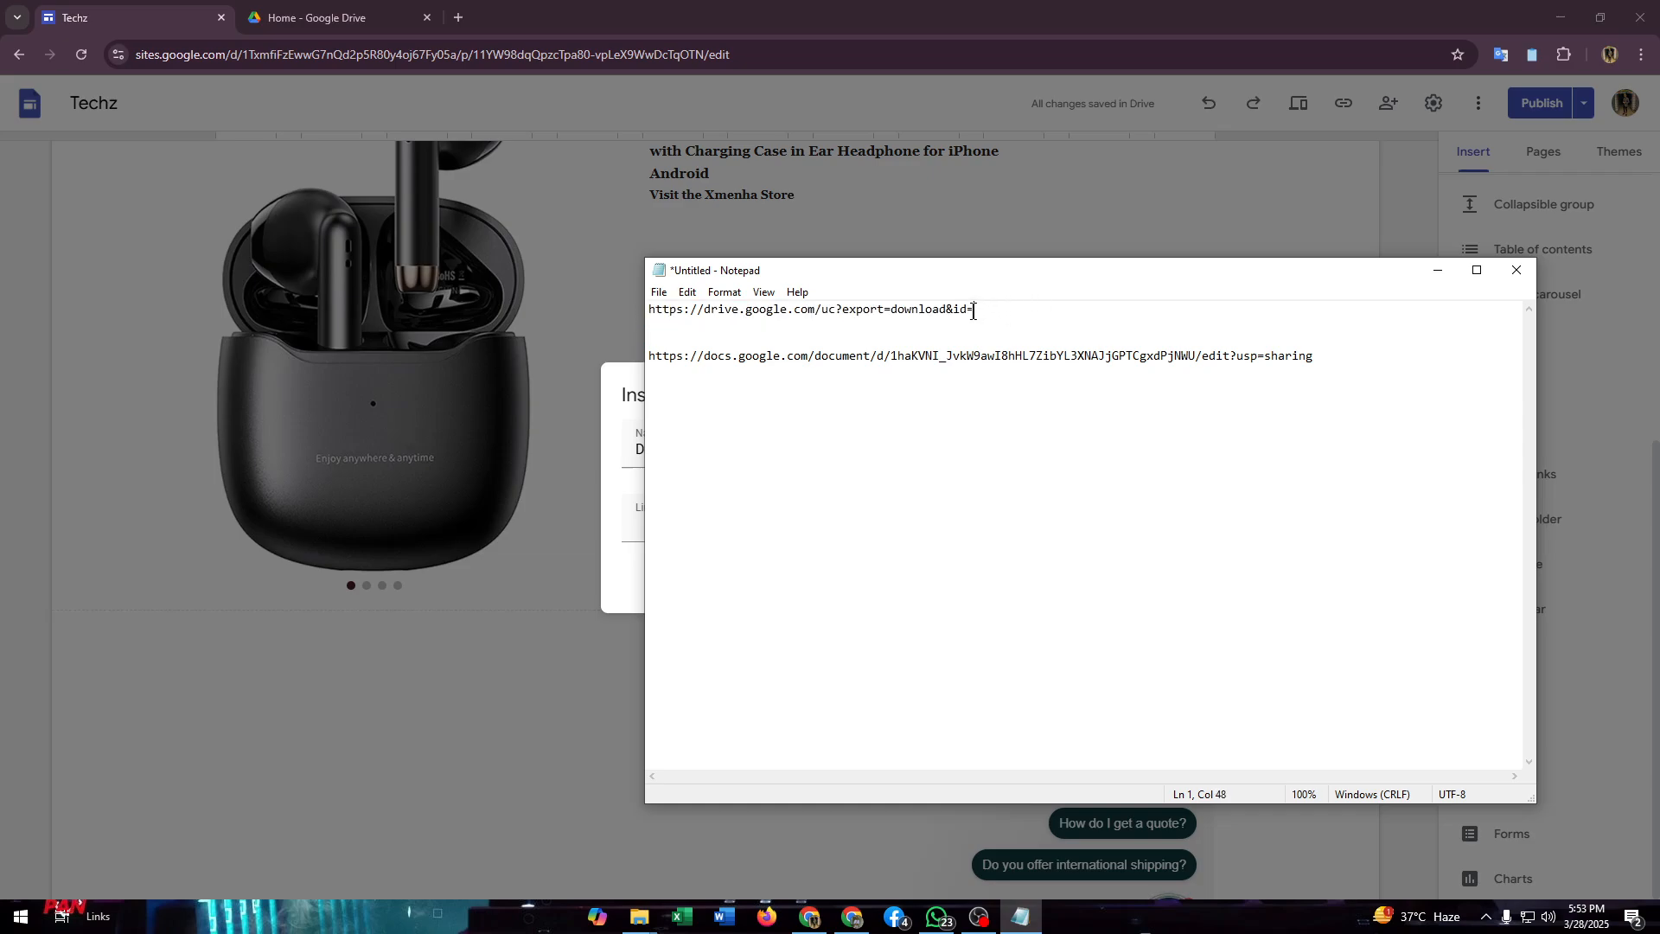
{"action": "key", "text": "ctrl+v"}
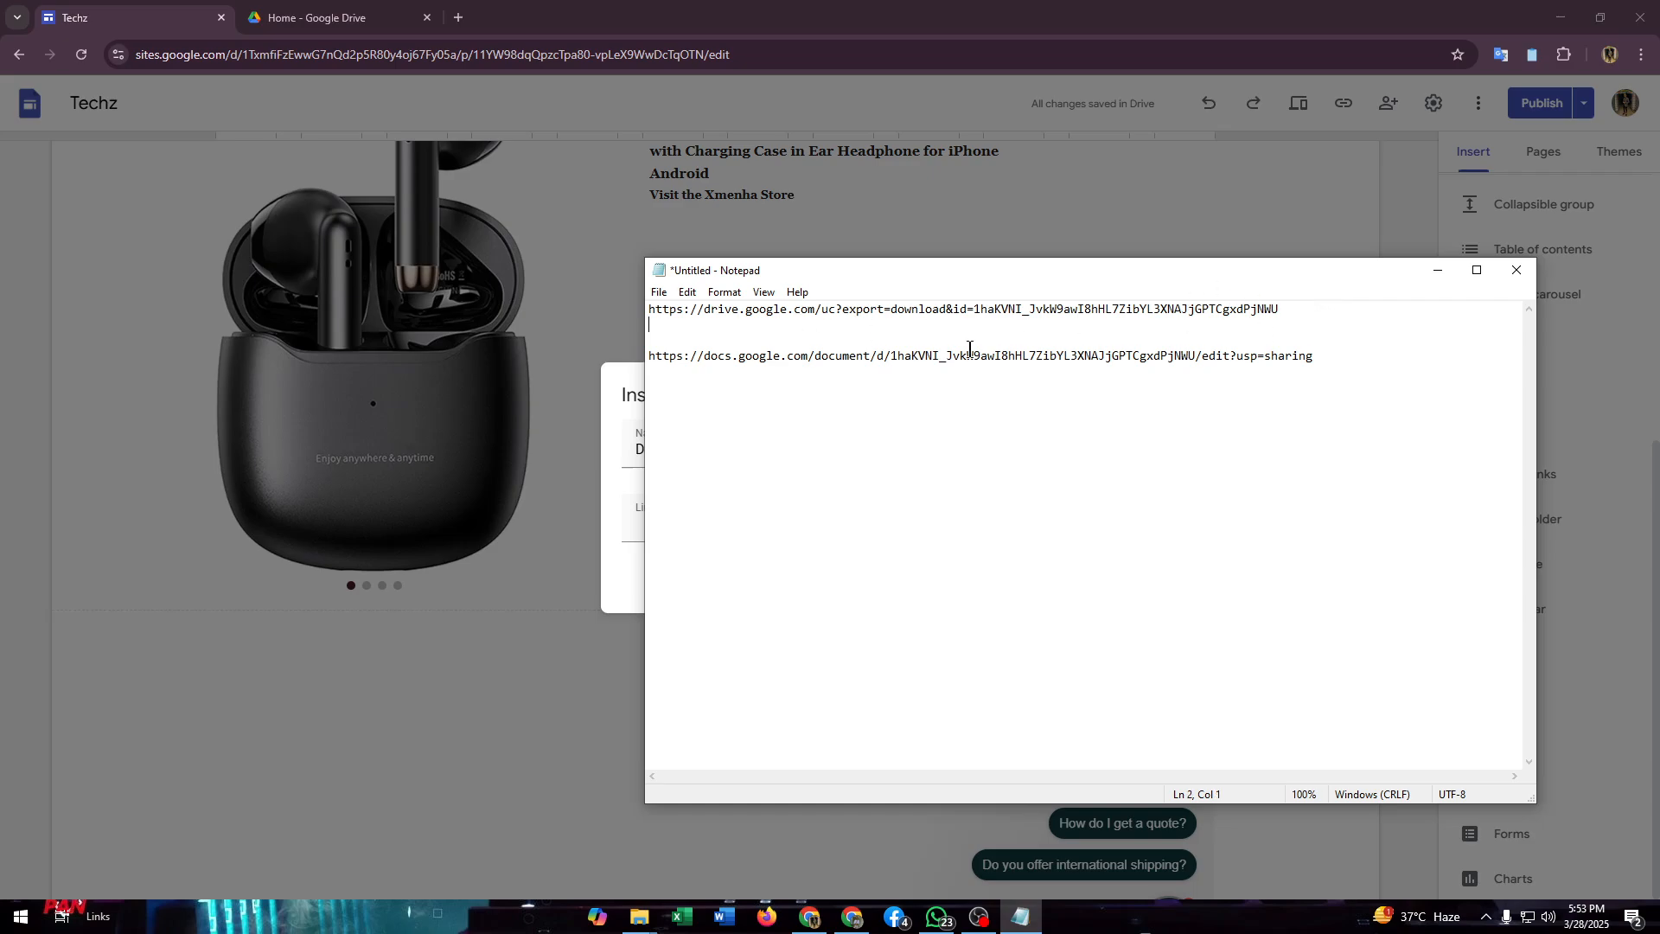
Step: Copy the complete download URL, paste it as the link of the site's Download button and insert the button
{"action": "left_click_drag", "start_coordinate": [1301, 313], "coordinate": [668, 318]}
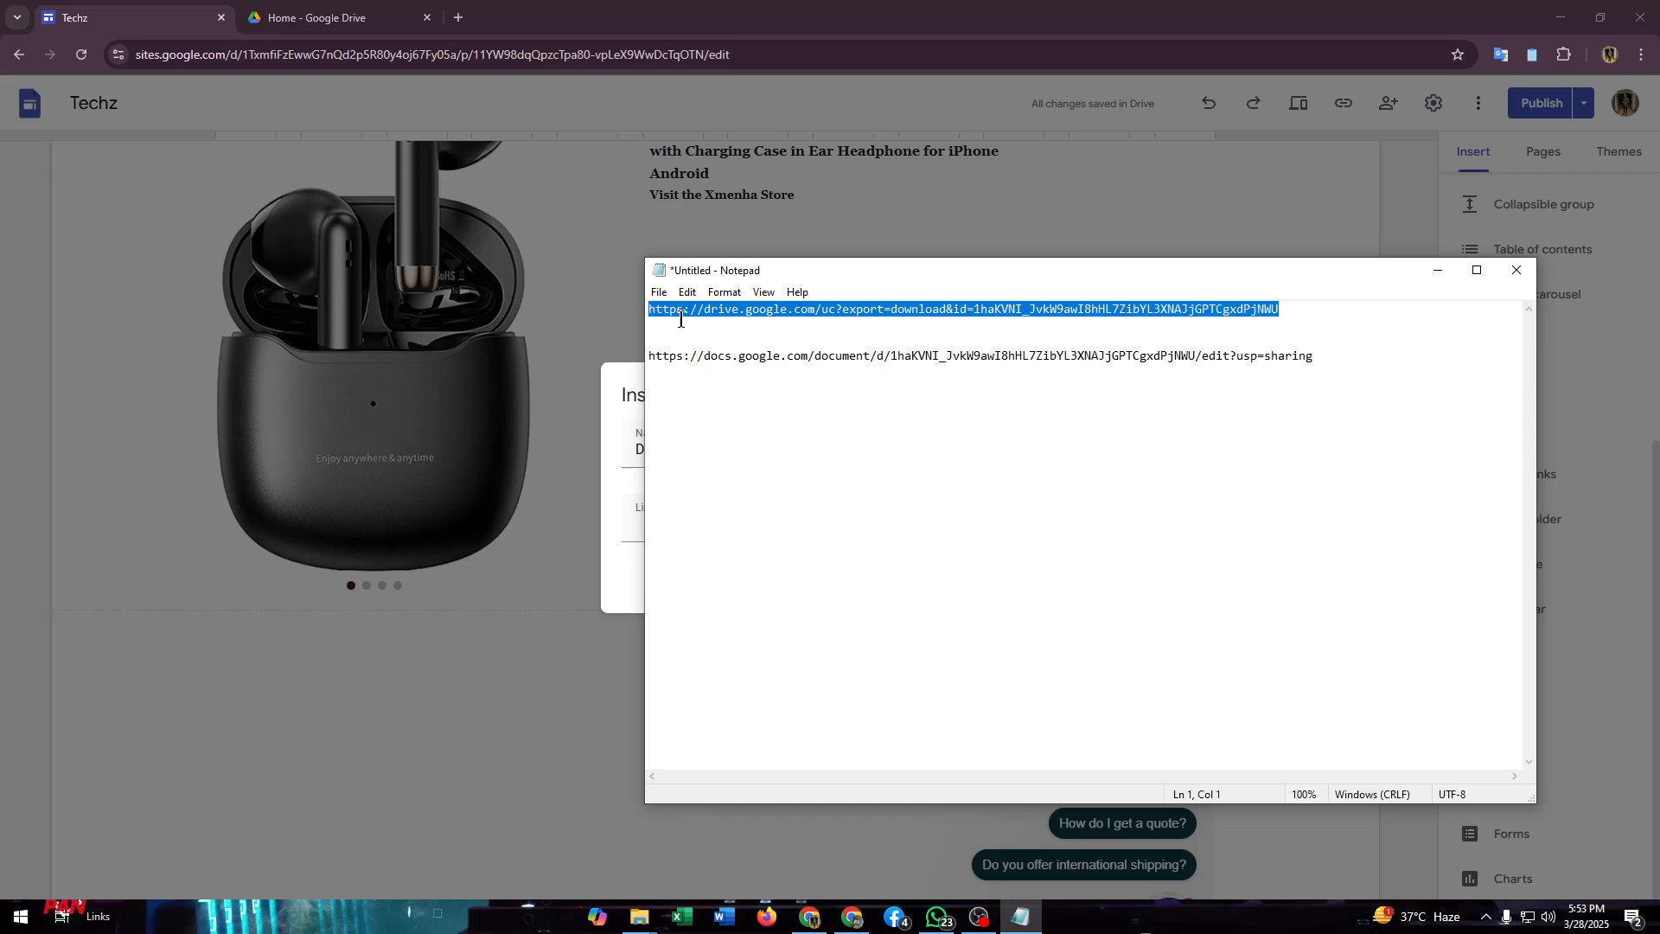
{"action": "left_click", "coordinate": [1438, 269]}
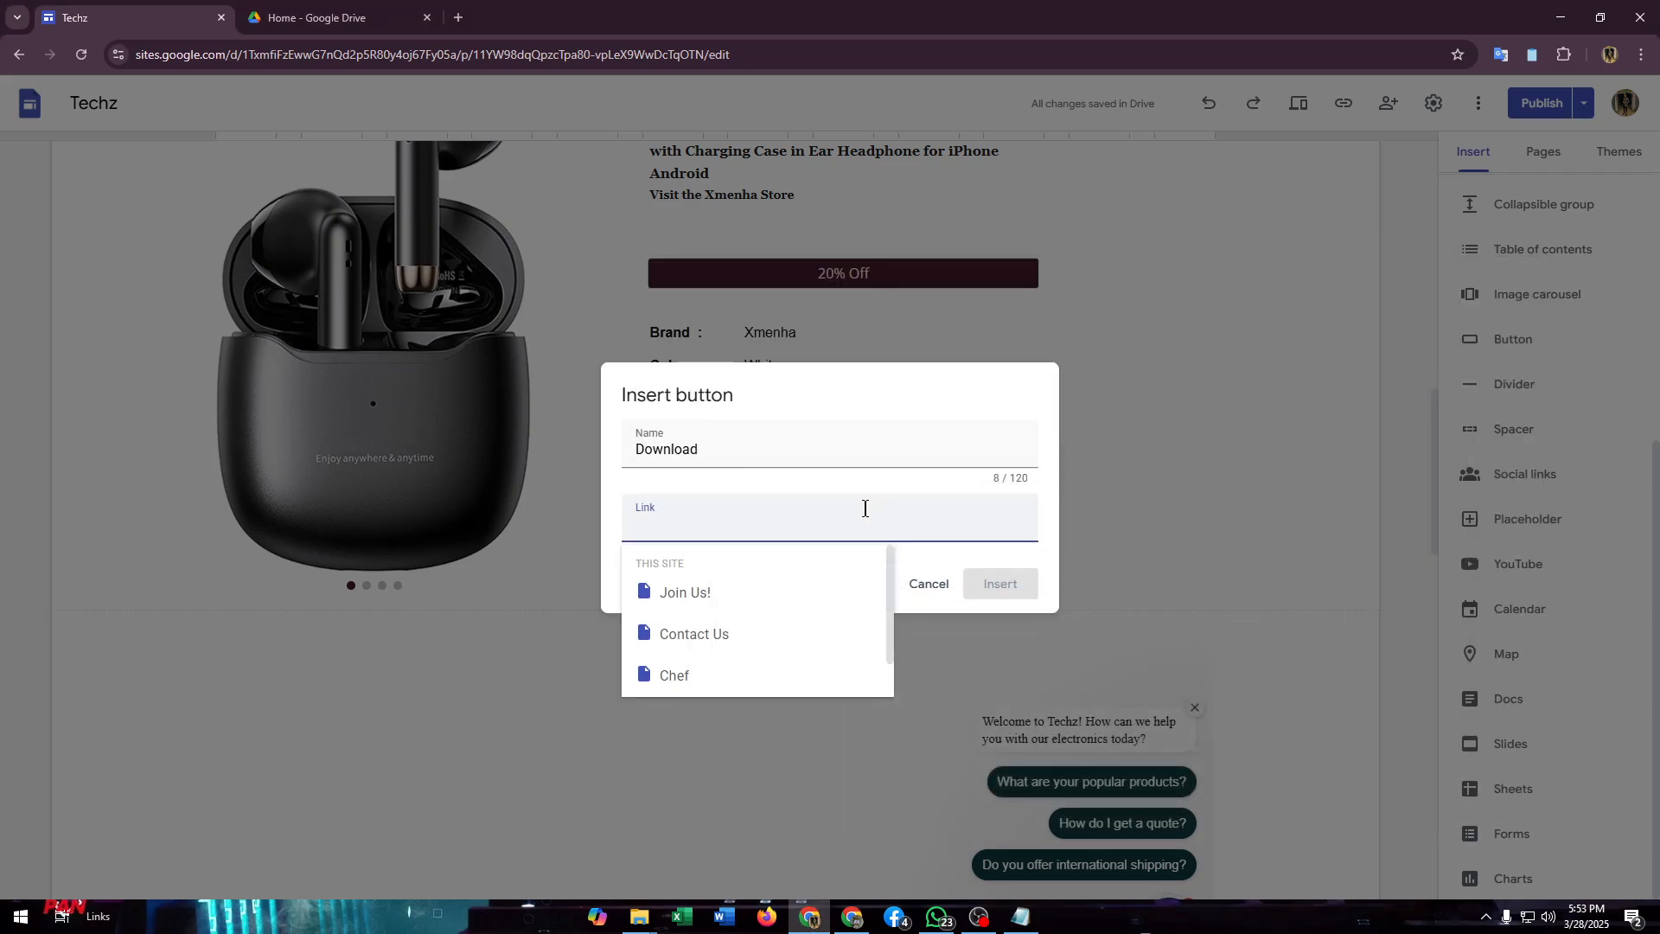
{"action": "key", "text": "ctrl+v"}
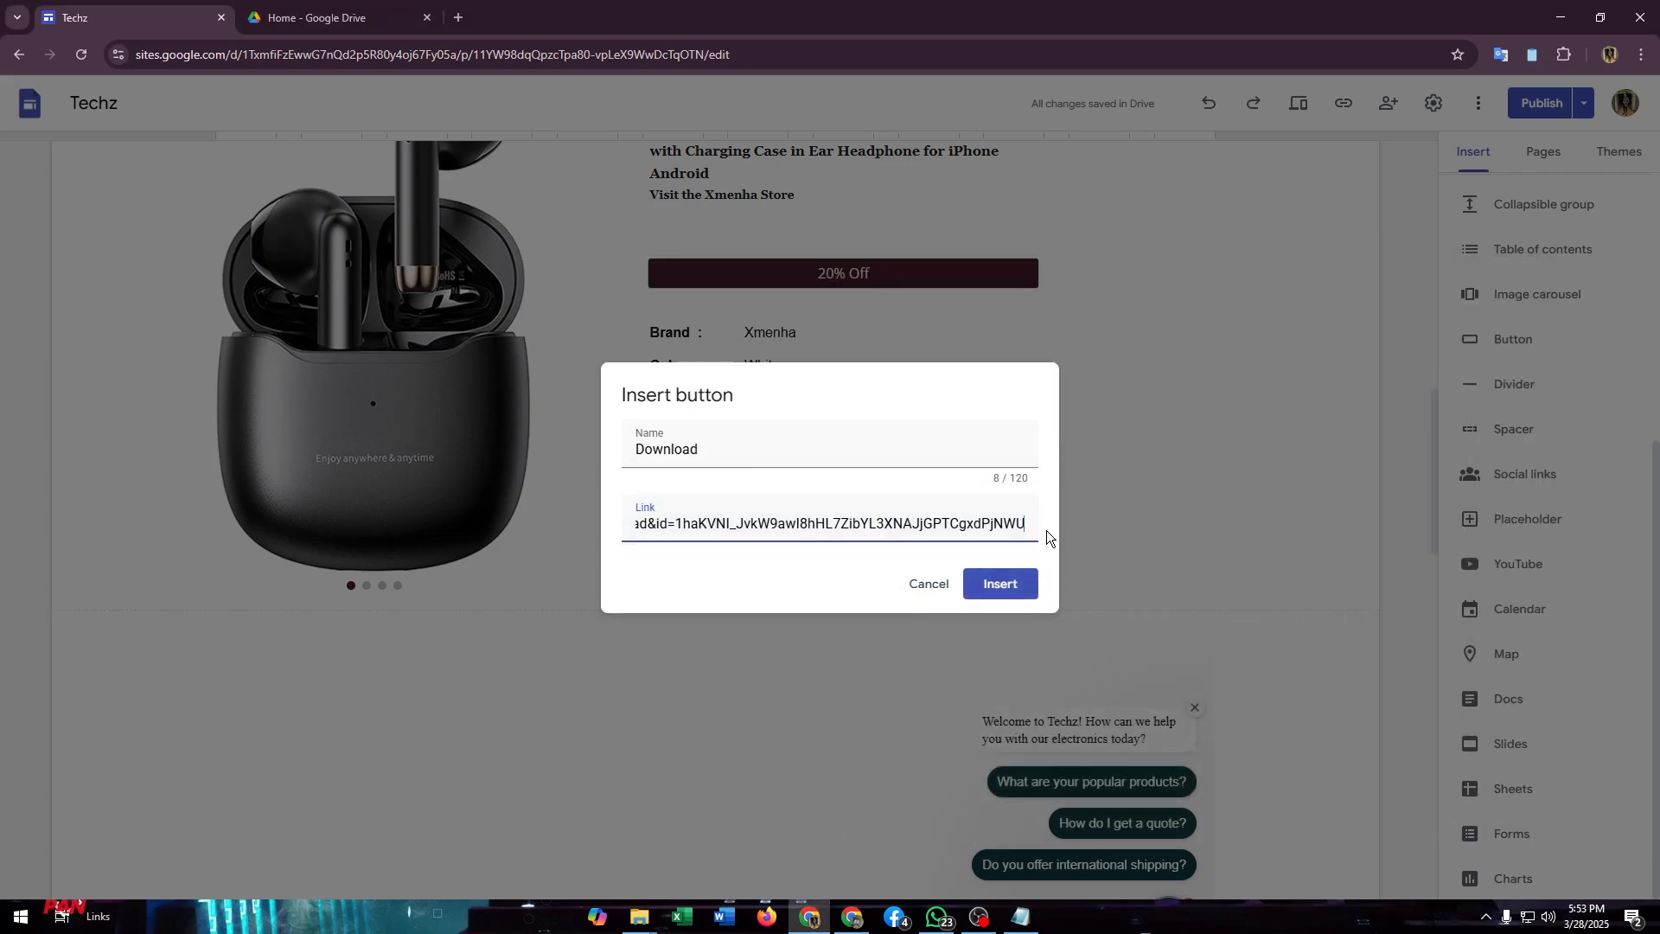
{"action": "left_click", "coordinate": [989, 594]}
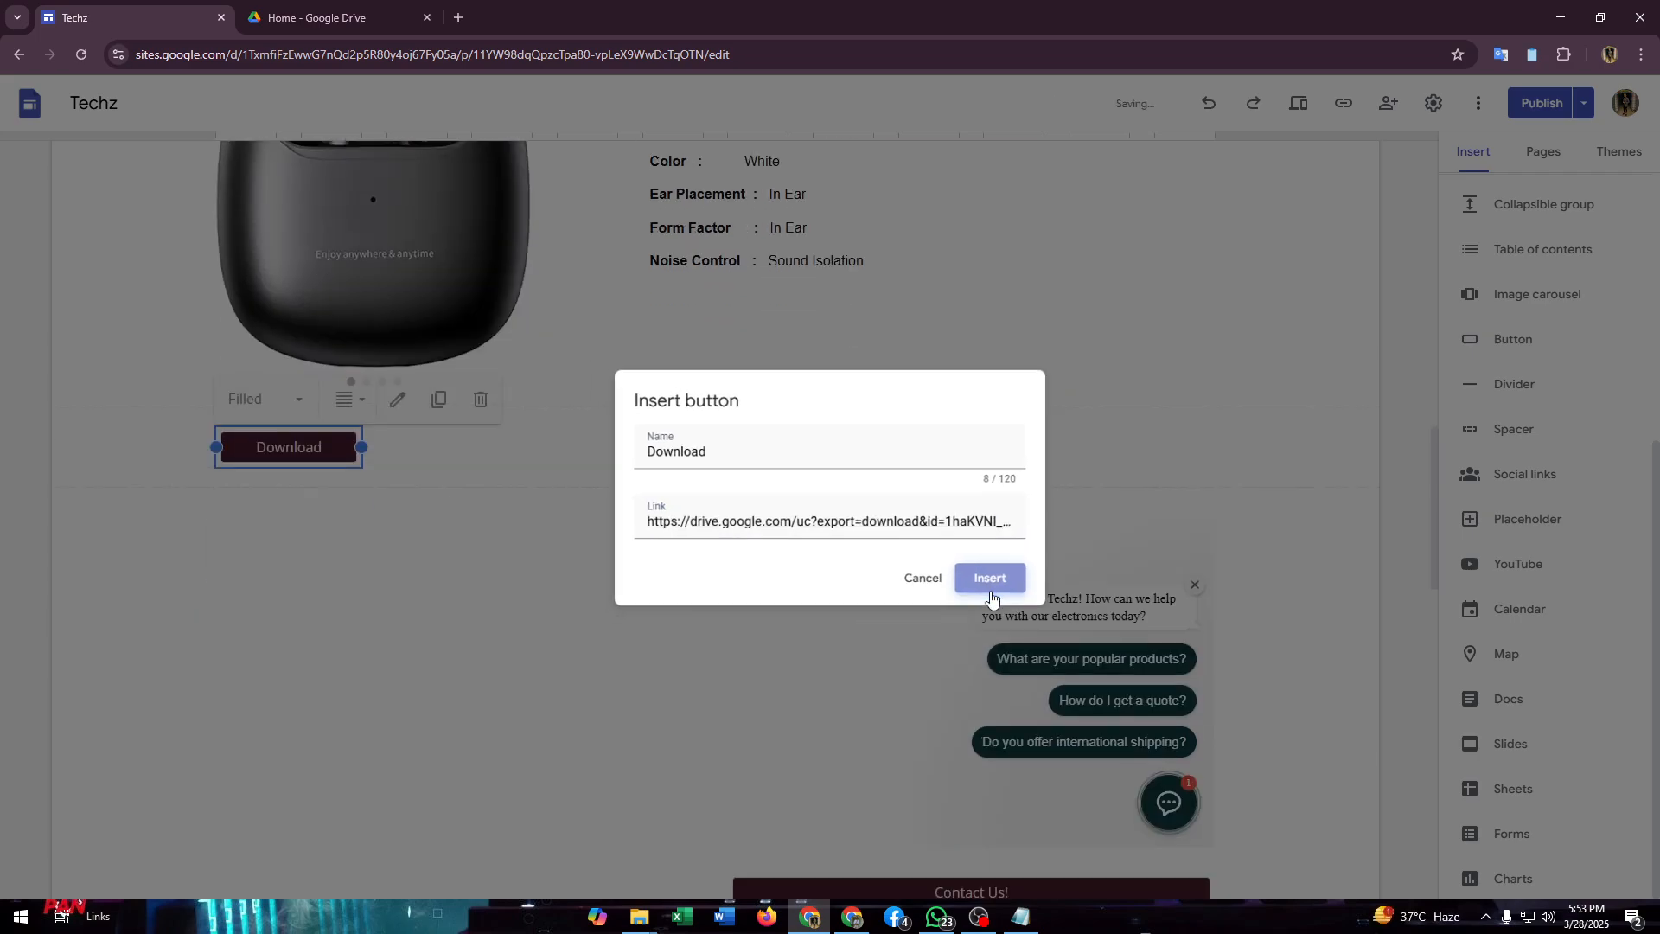
Step: Move the Download button to the middle of its section below the product details and widen it
{"action": "scroll", "coordinate": [498, 403], "scroll_direction": "up", "scroll_amount": 1}
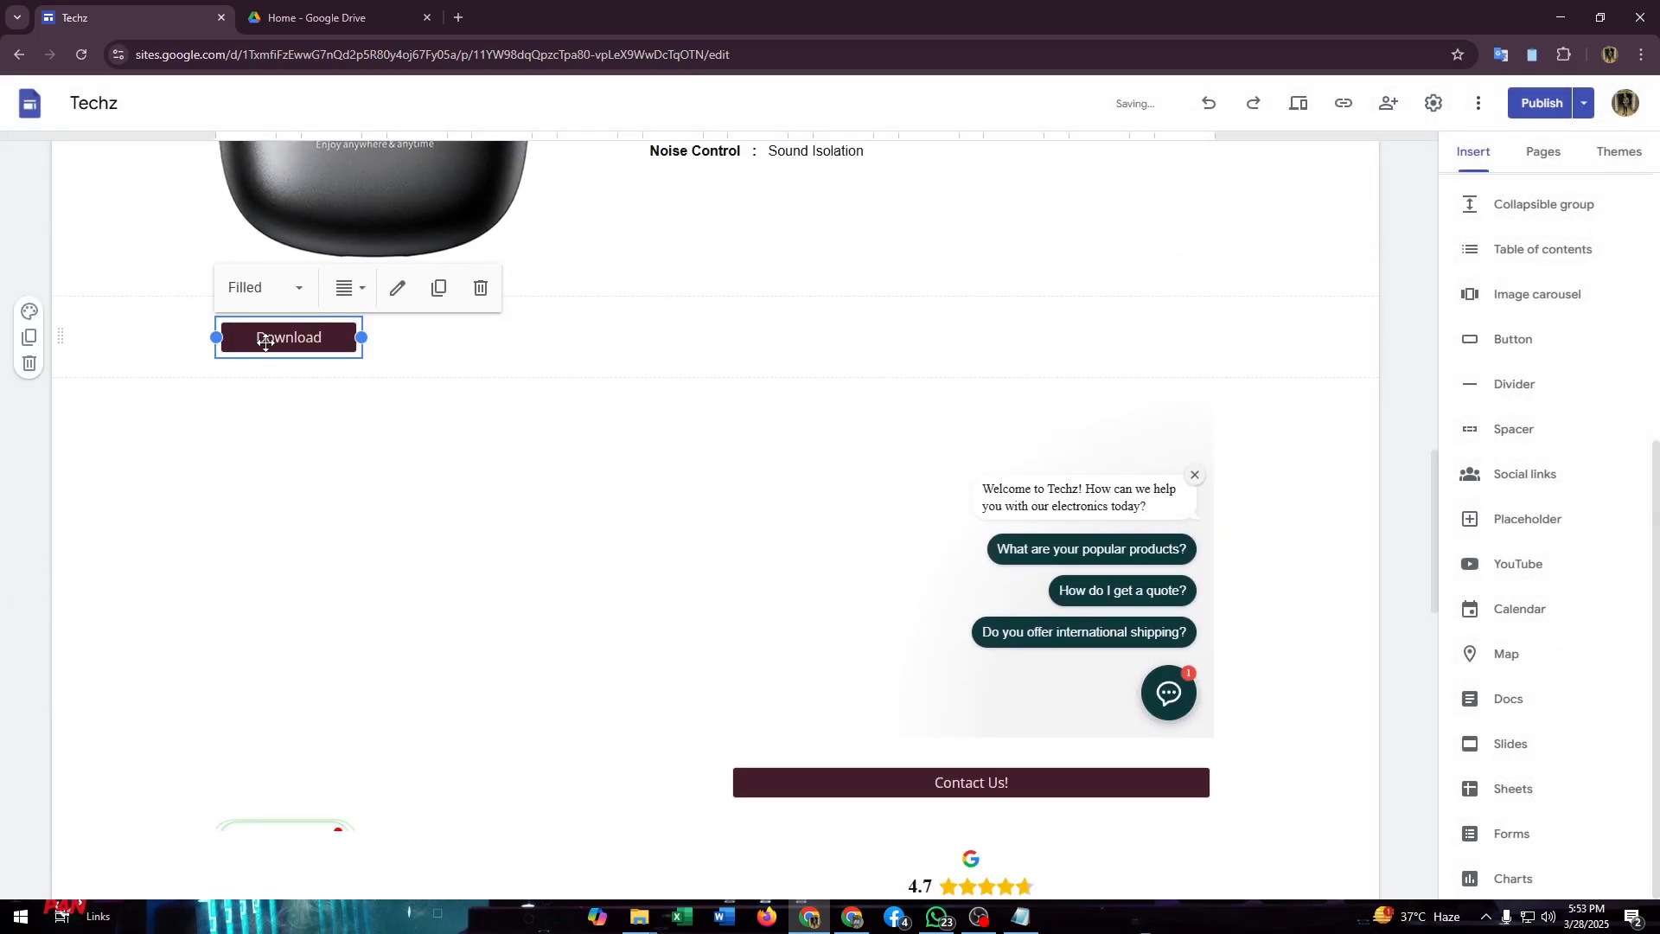
{"action": "left_click_drag", "start_coordinate": [325, 337], "coordinate": [868, 335]}
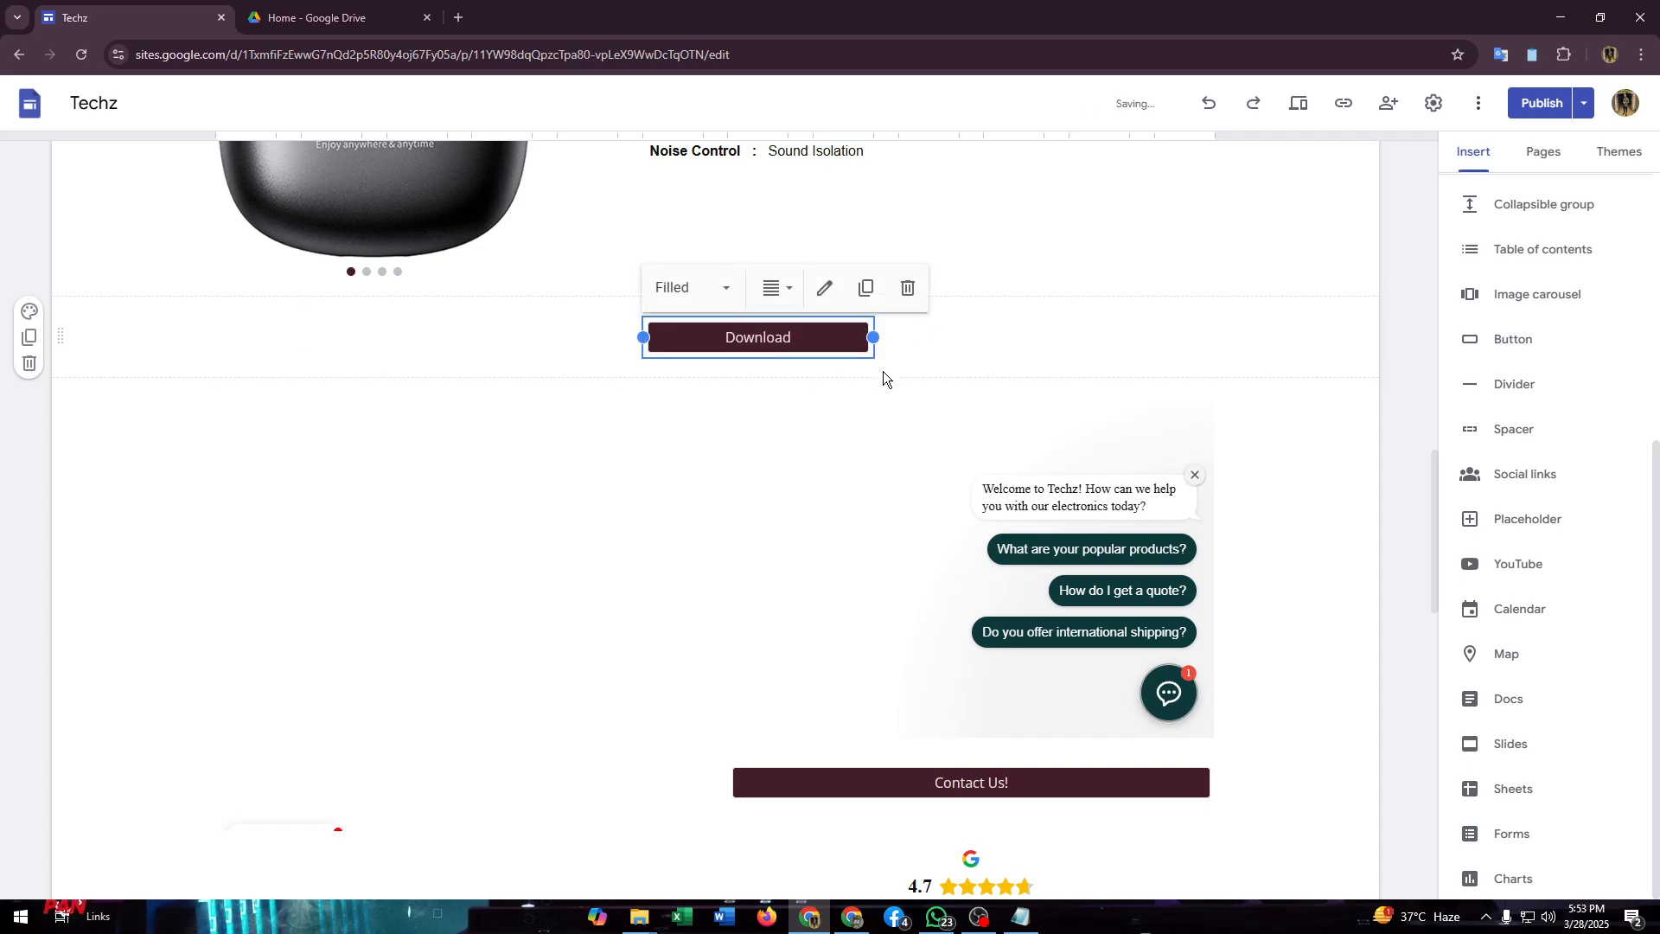
{"action": "left_click", "coordinate": [774, 417]}
{"action": "left_click", "coordinate": [947, 353]}
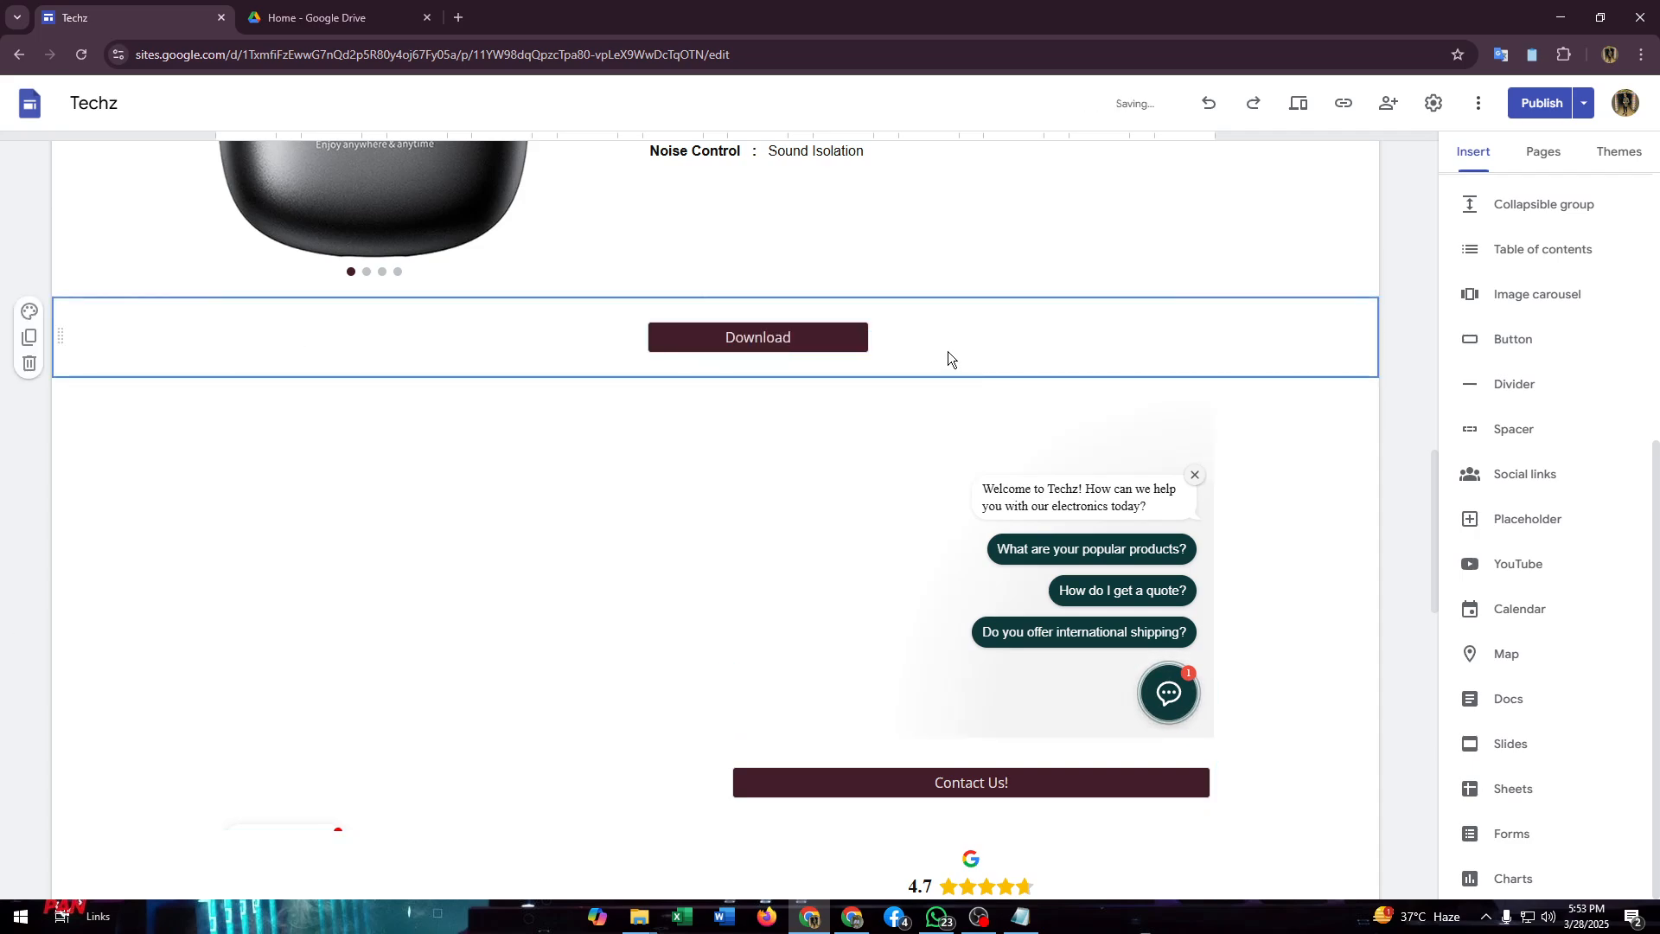
{"action": "left_click", "coordinate": [798, 341]}
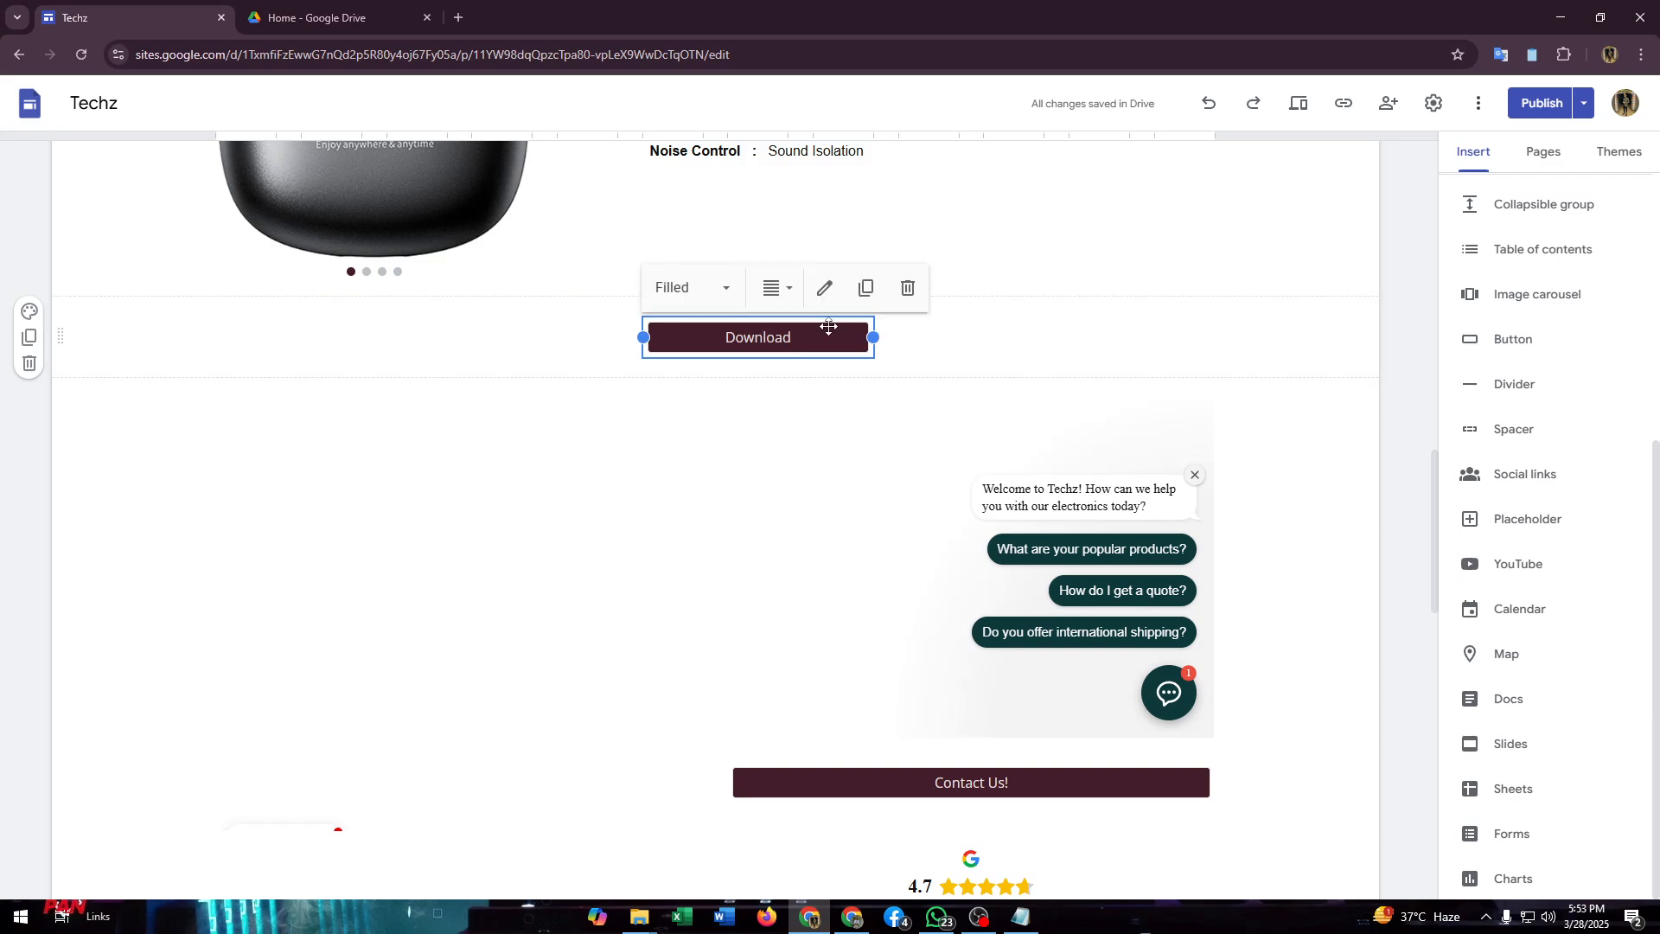
{"action": "left_click", "coordinate": [971, 339]}
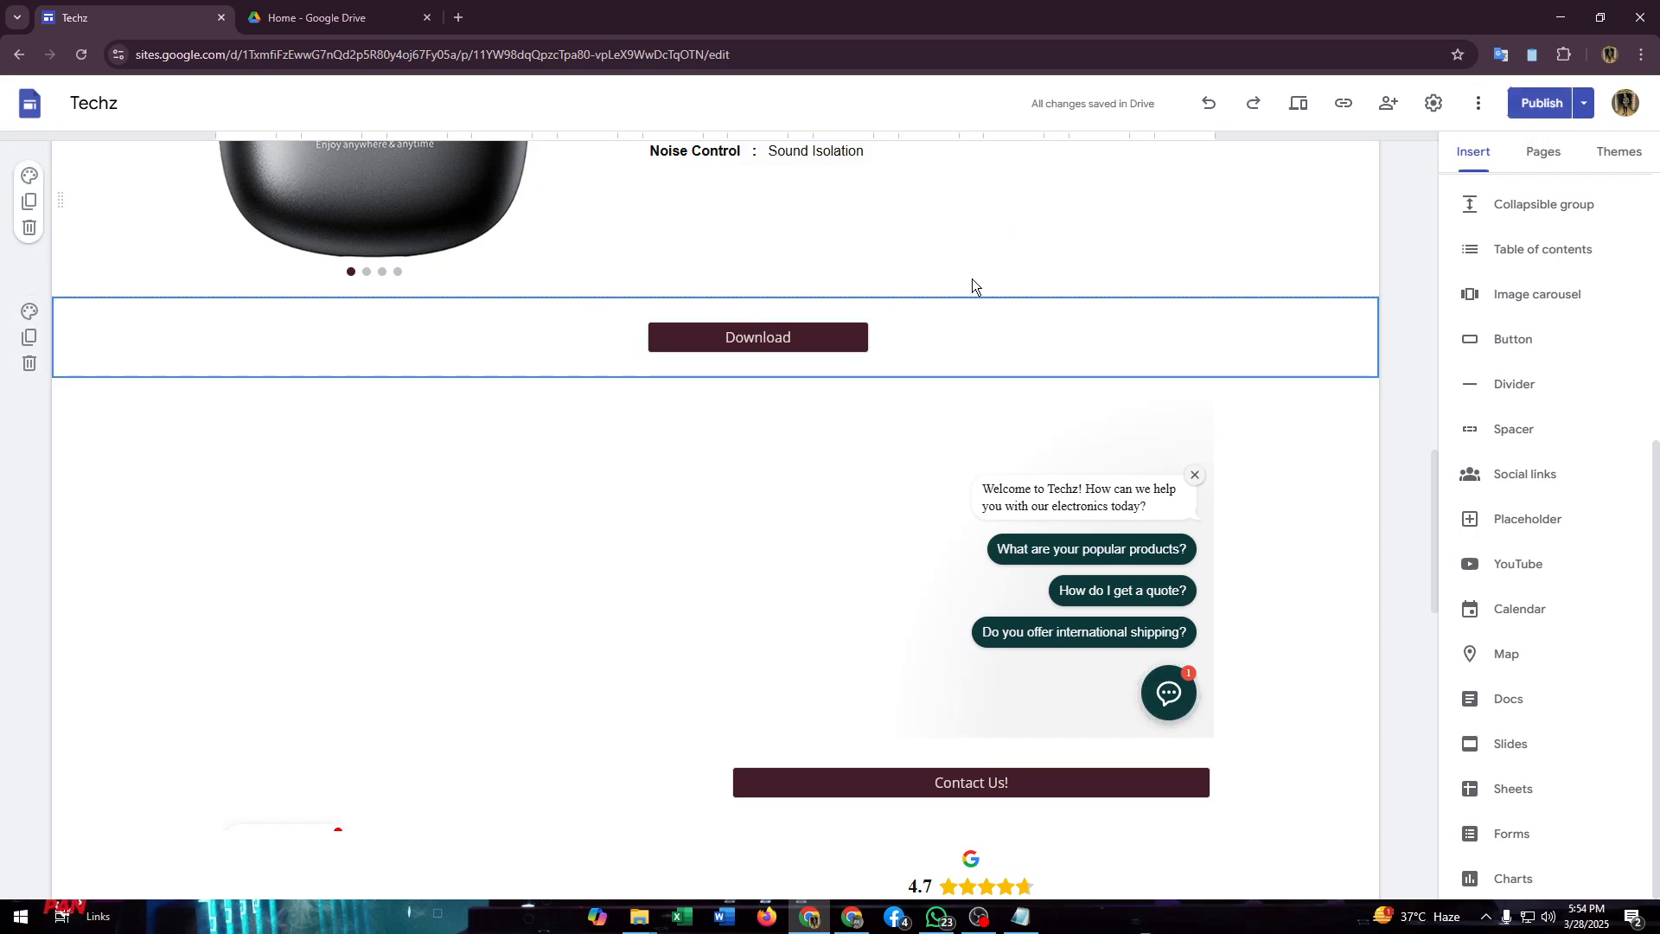
Step: Add a text box to the page and move its section above the Download button's section
{"action": "scroll", "coordinate": [1538, 251], "scroll_direction": "up", "scroll_amount": 5}
{"action": "left_click", "coordinate": [1492, 188]}
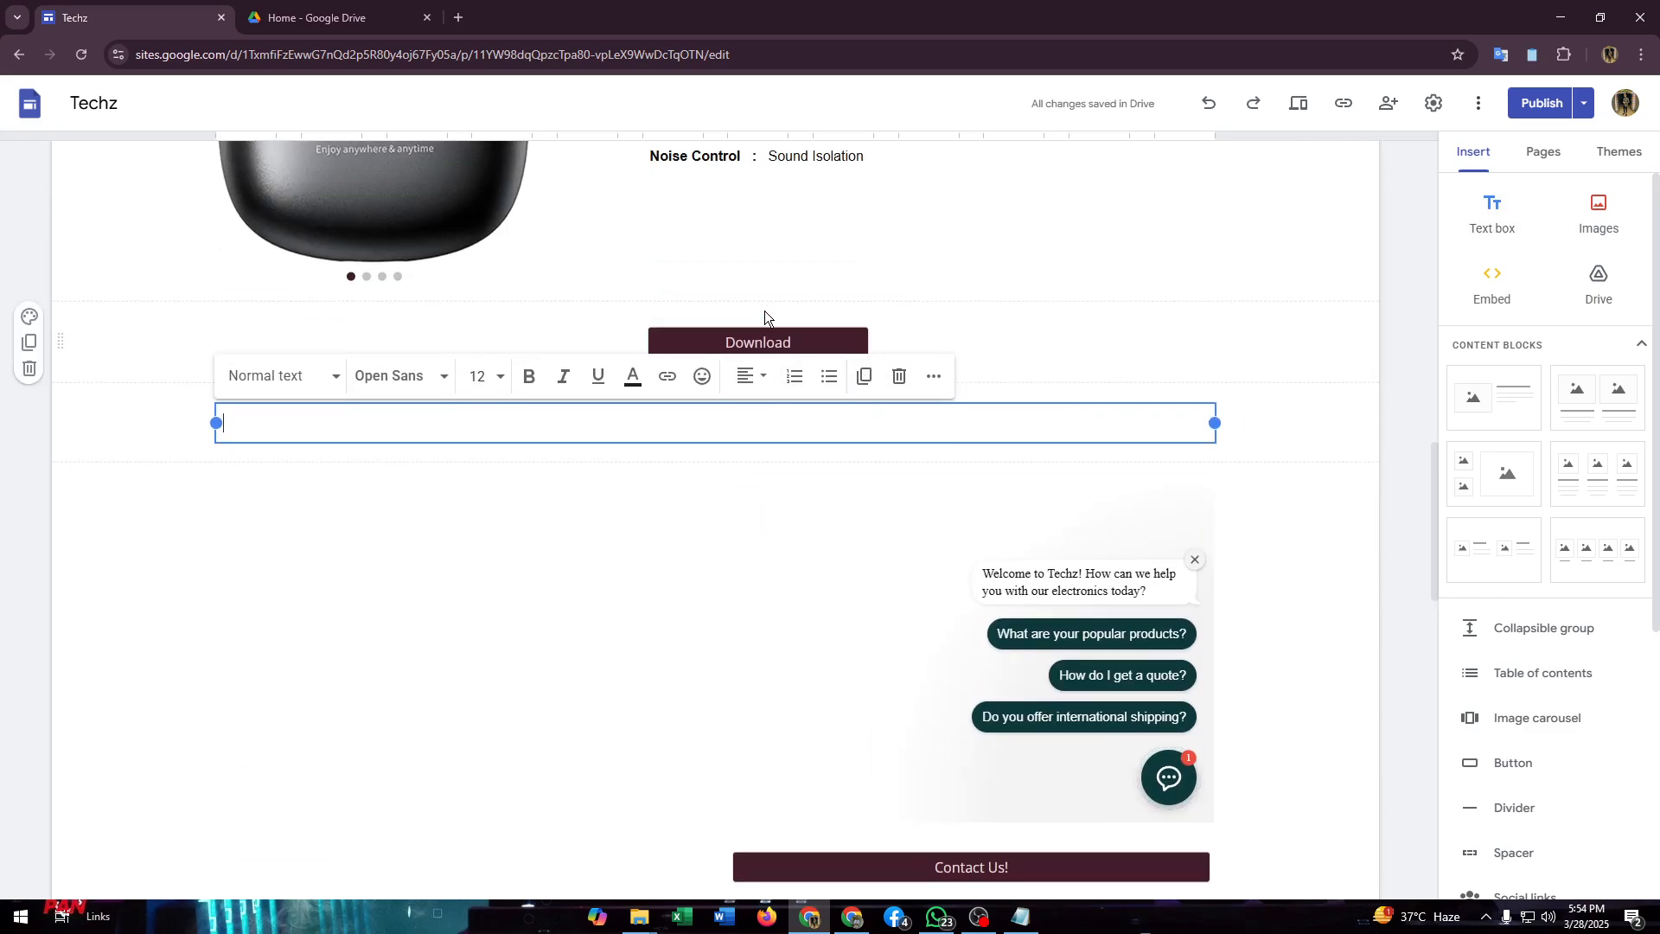
{"action": "left_click", "coordinate": [34, 396]}
{"action": "scroll", "coordinate": [34, 396], "scroll_direction": "down", "scroll_amount": 1}
{"action": "scroll", "coordinate": [352, 415], "scroll_direction": "up", "scroll_amount": 2}
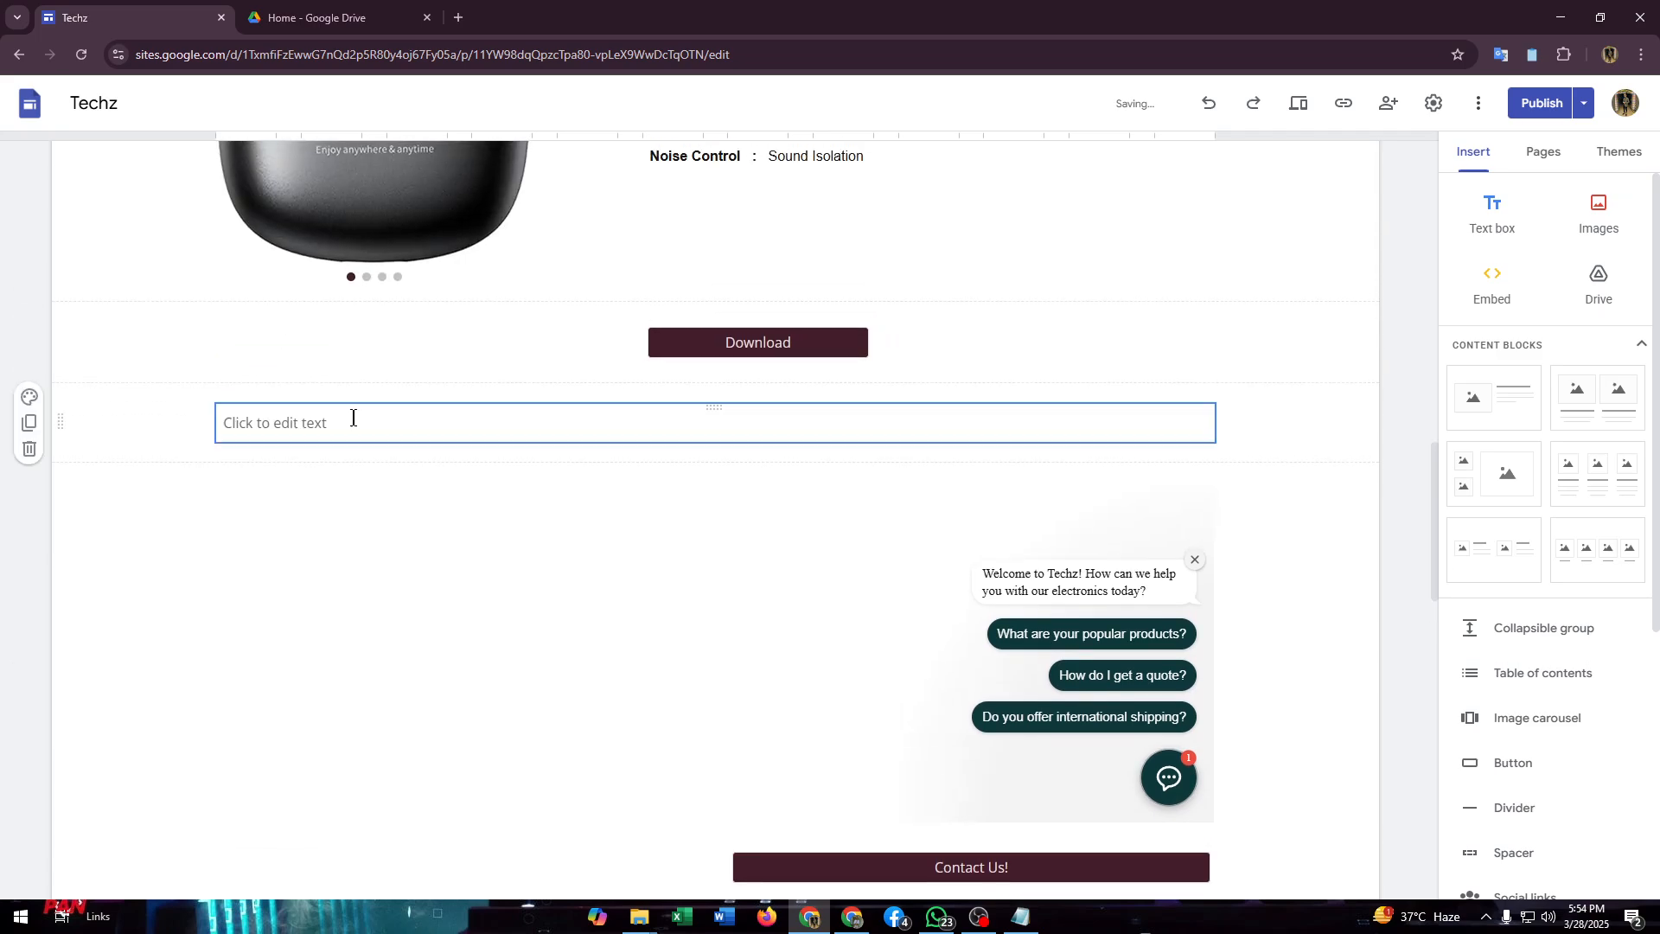
{"action": "left_click", "coordinate": [352, 415]}
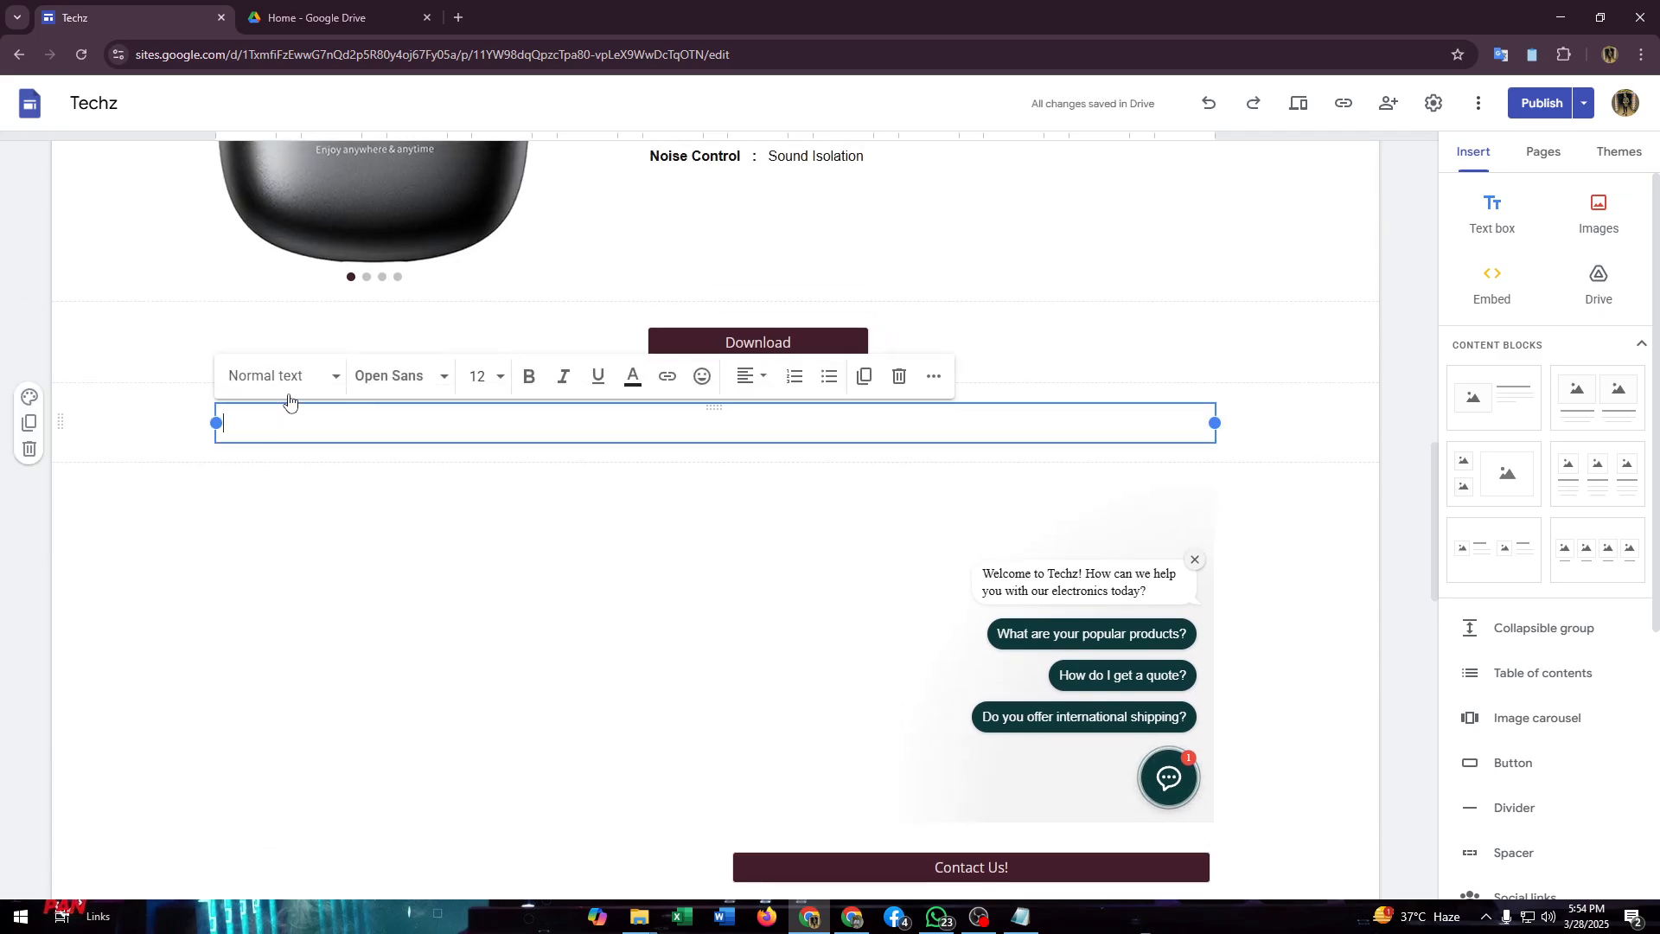
{"action": "left_click_drag", "start_coordinate": [58, 420], "coordinate": [493, 366]}
Step: Enter "Top 10 Technology That You Should Try!" in the new text box
{"action": "left_click", "coordinate": [645, 354]}
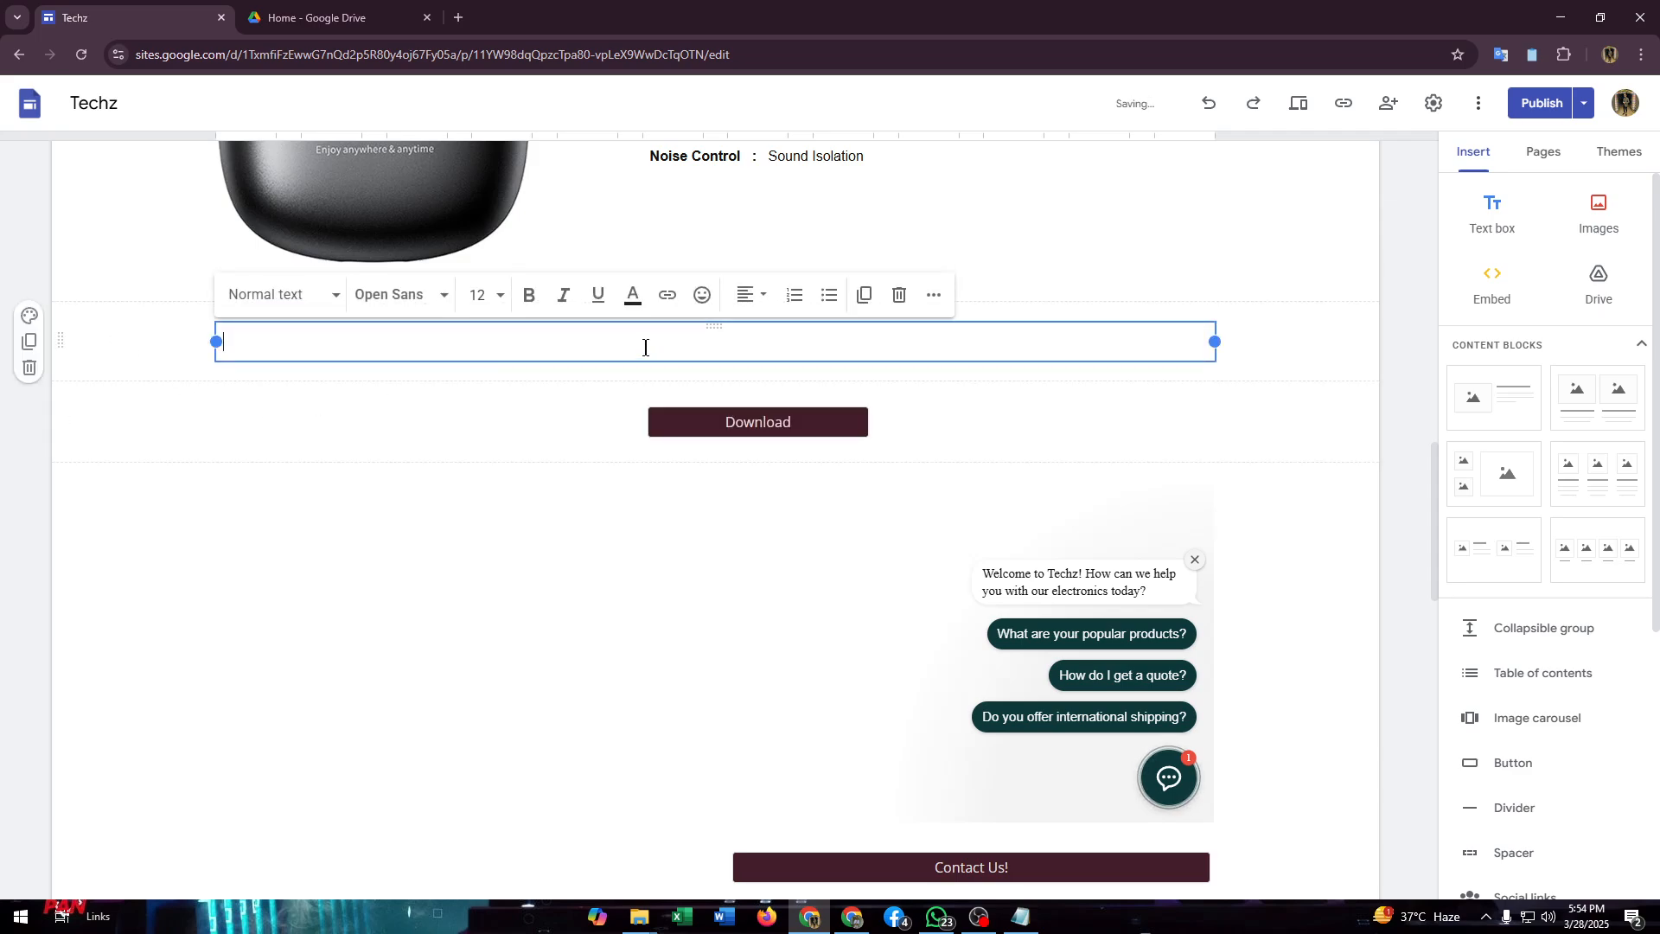
{"action": "type", "text": "Top !0 Technology"}
{"action": "scroll", "coordinate": [644, 347], "scroll_direction": "up", "scroll_amount": 1}
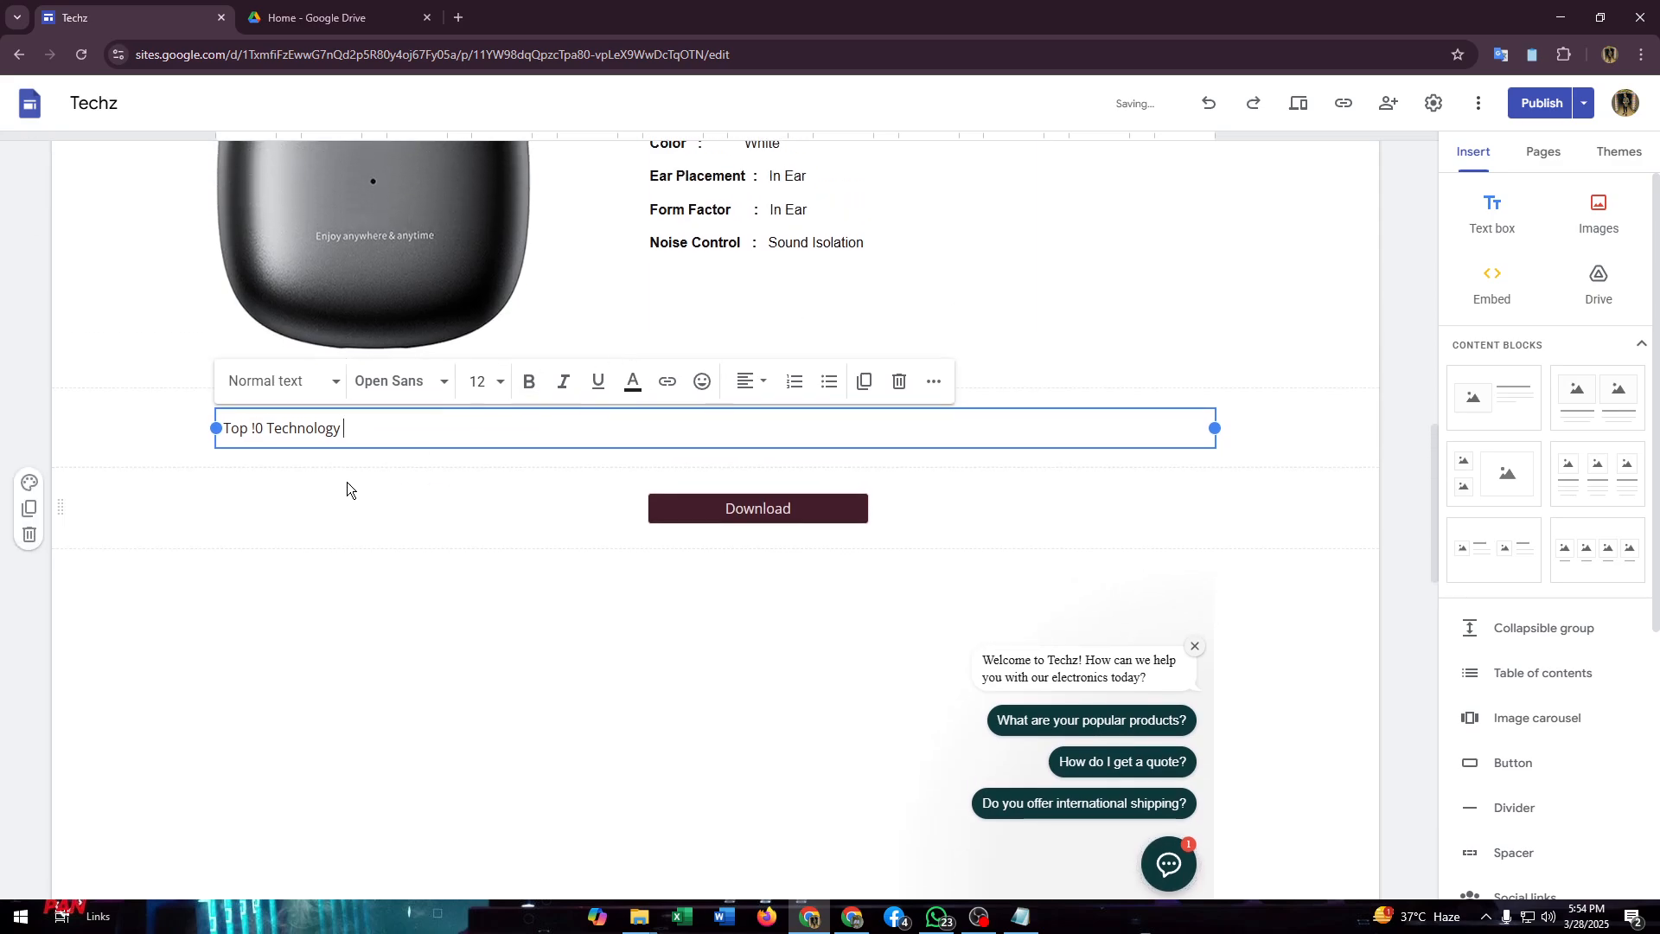
{"action": "left_click", "coordinate": [256, 429]}
{"action": "key", "text": "BackSpace"}
{"action": "type", "text": "1"}
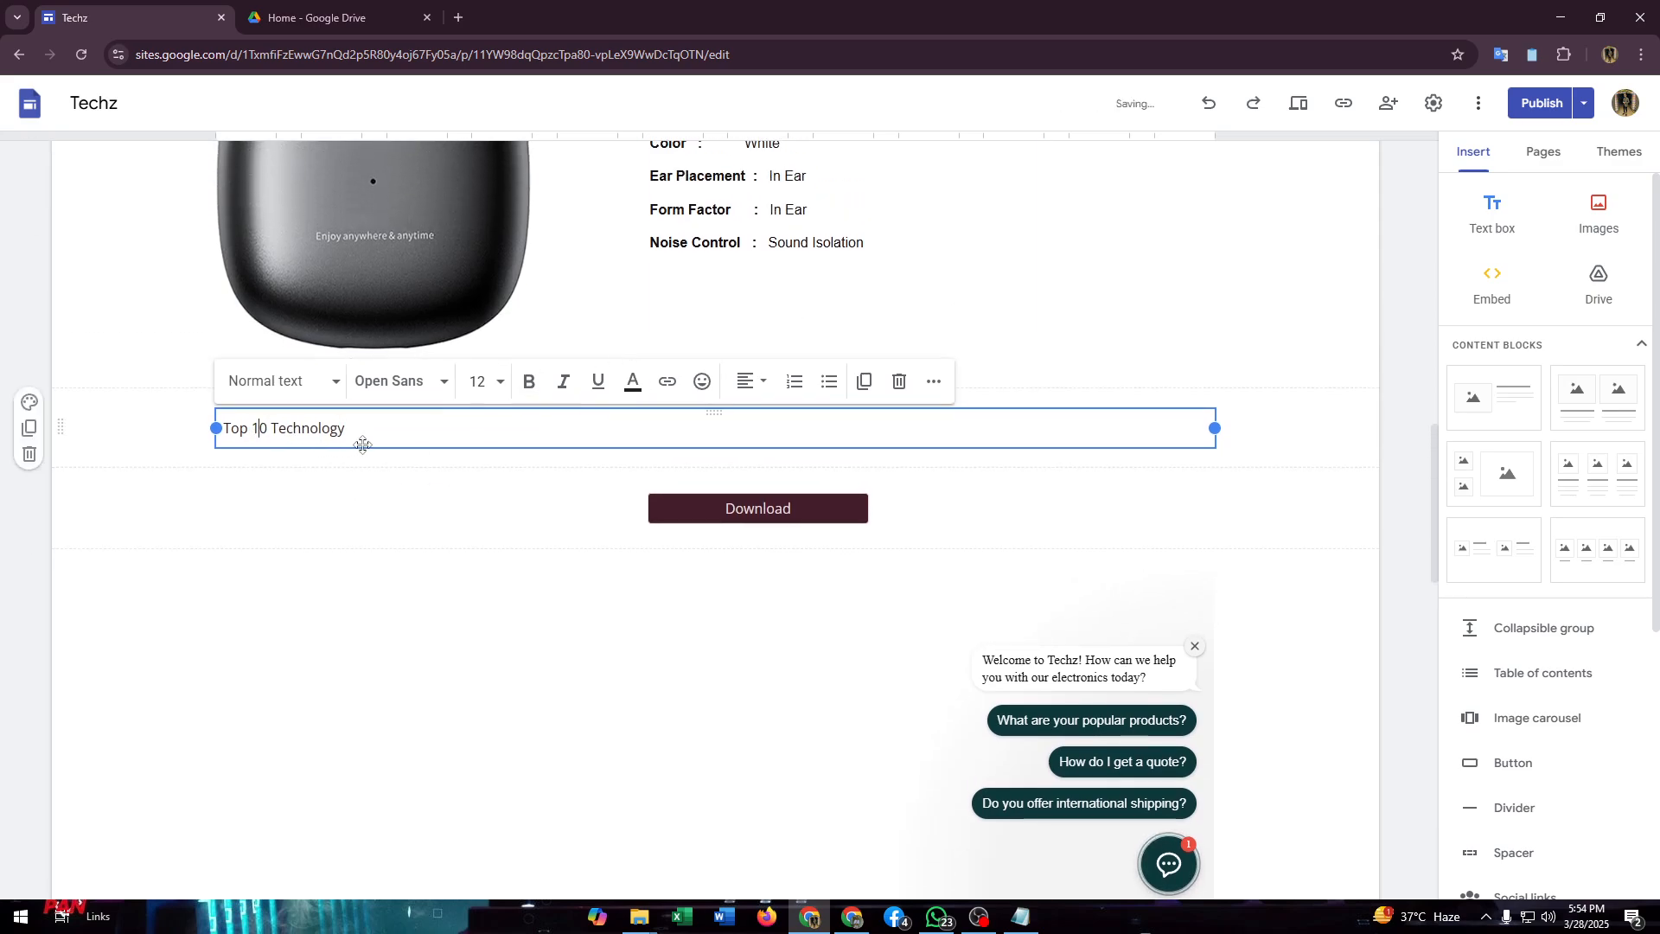
{"action": "left_click", "coordinate": [371, 425]}
{"action": "type", "text": "That You Should"}
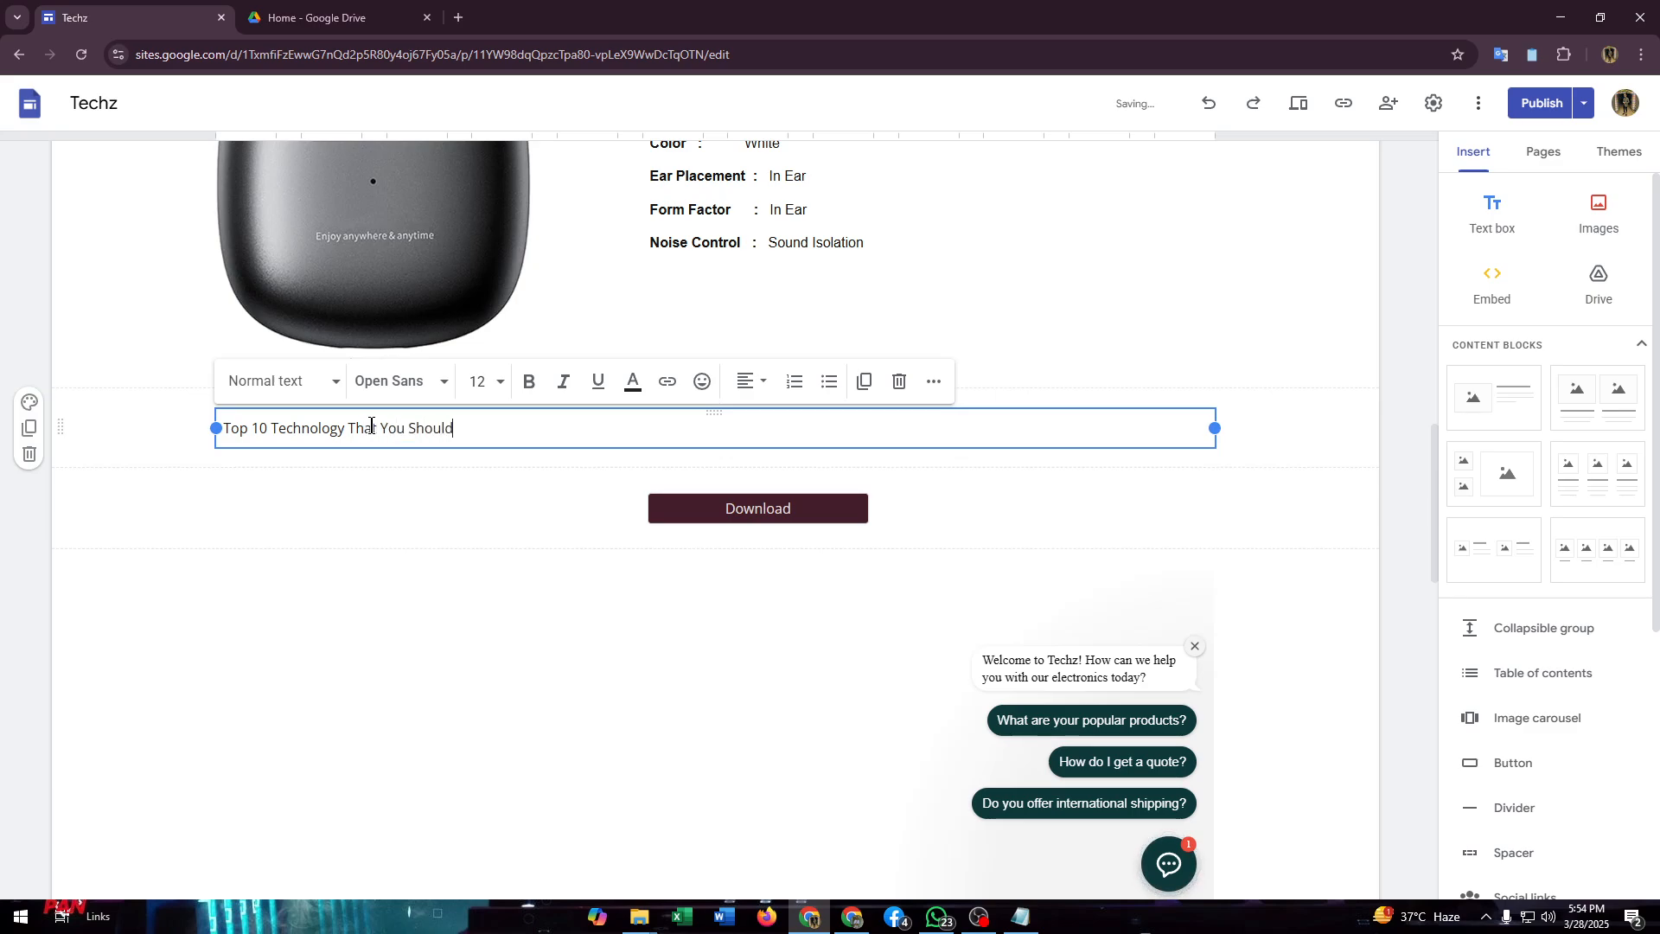
{"action": "type", "text": " Try!"}
Step: Center the title text and widen the Download button to the left so it sits centered beneath the title
{"action": "left_click", "coordinate": [748, 381]}
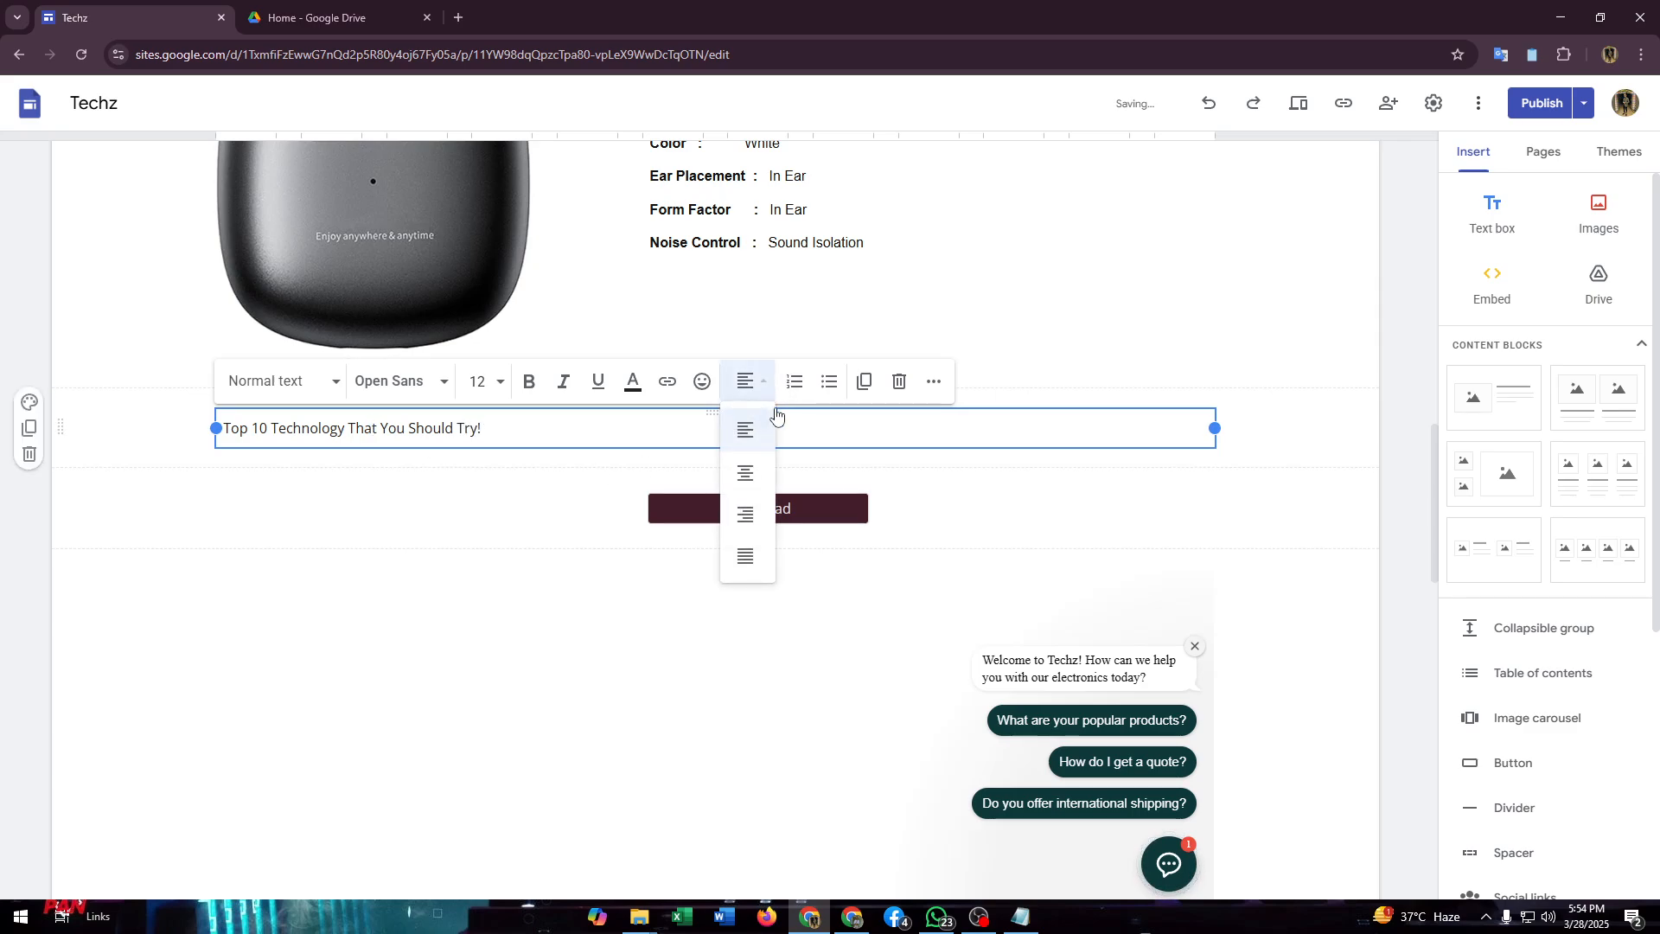
{"action": "left_click", "coordinate": [752, 475]}
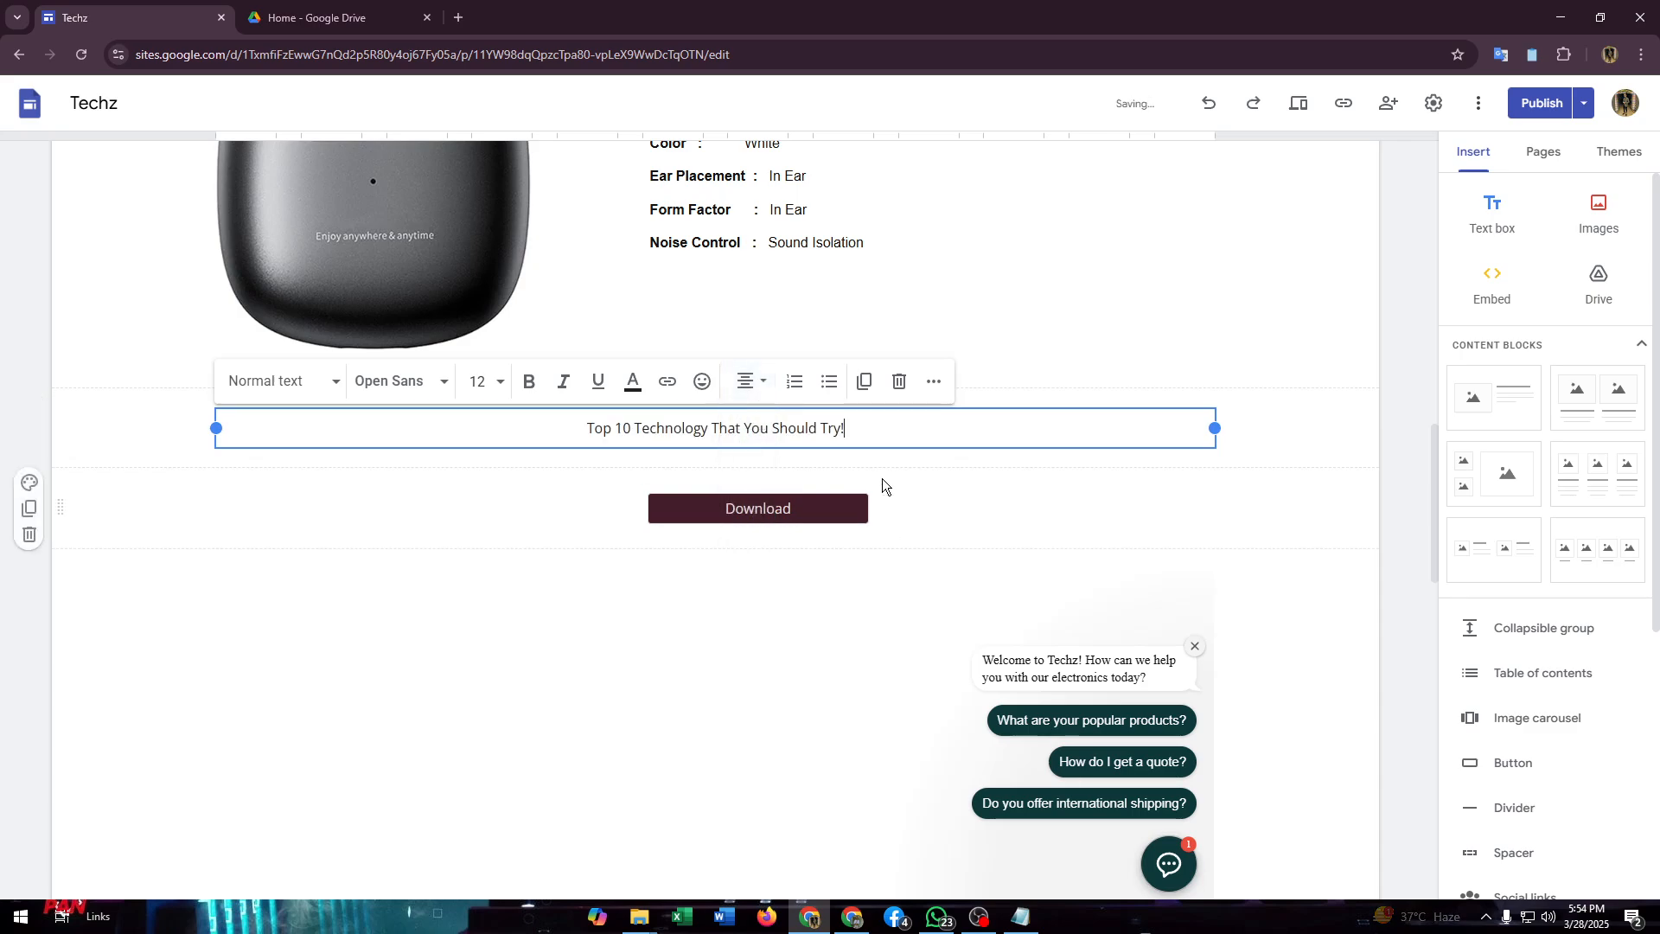
{"action": "left_click", "coordinate": [712, 500]}
{"action": "left_click_drag", "start_coordinate": [711, 504], "coordinate": [677, 508]}
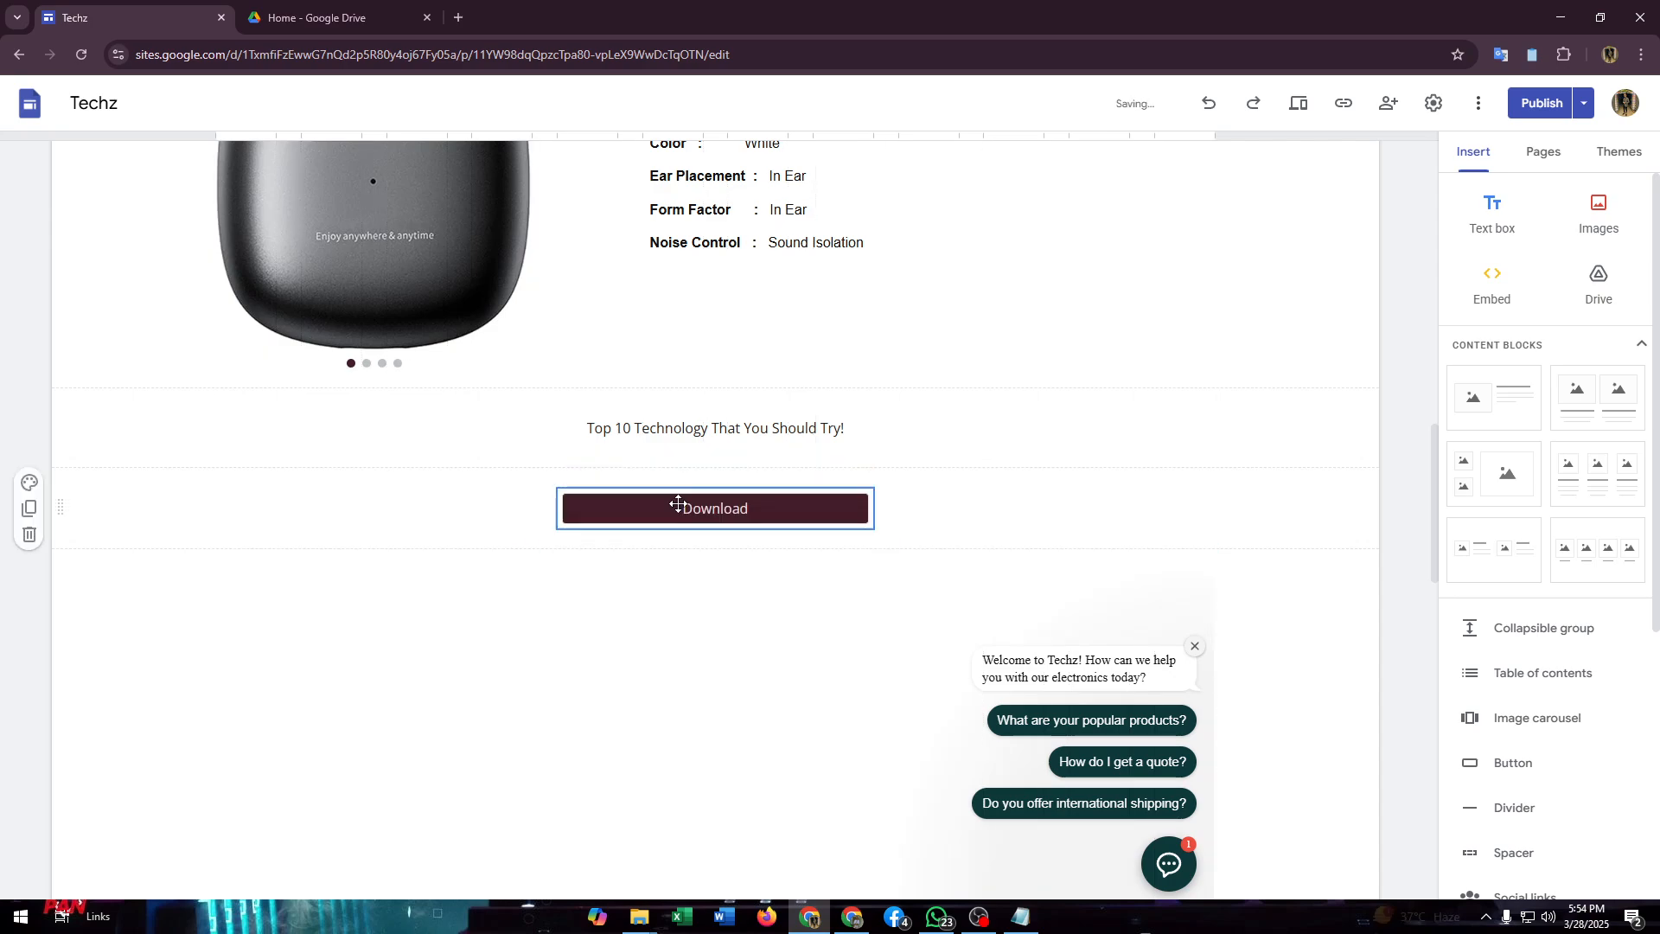
Step: Set the font size of the "Top 10 Technology That You Should Try!" text to 18
{"action": "left_click", "coordinate": [715, 423]}
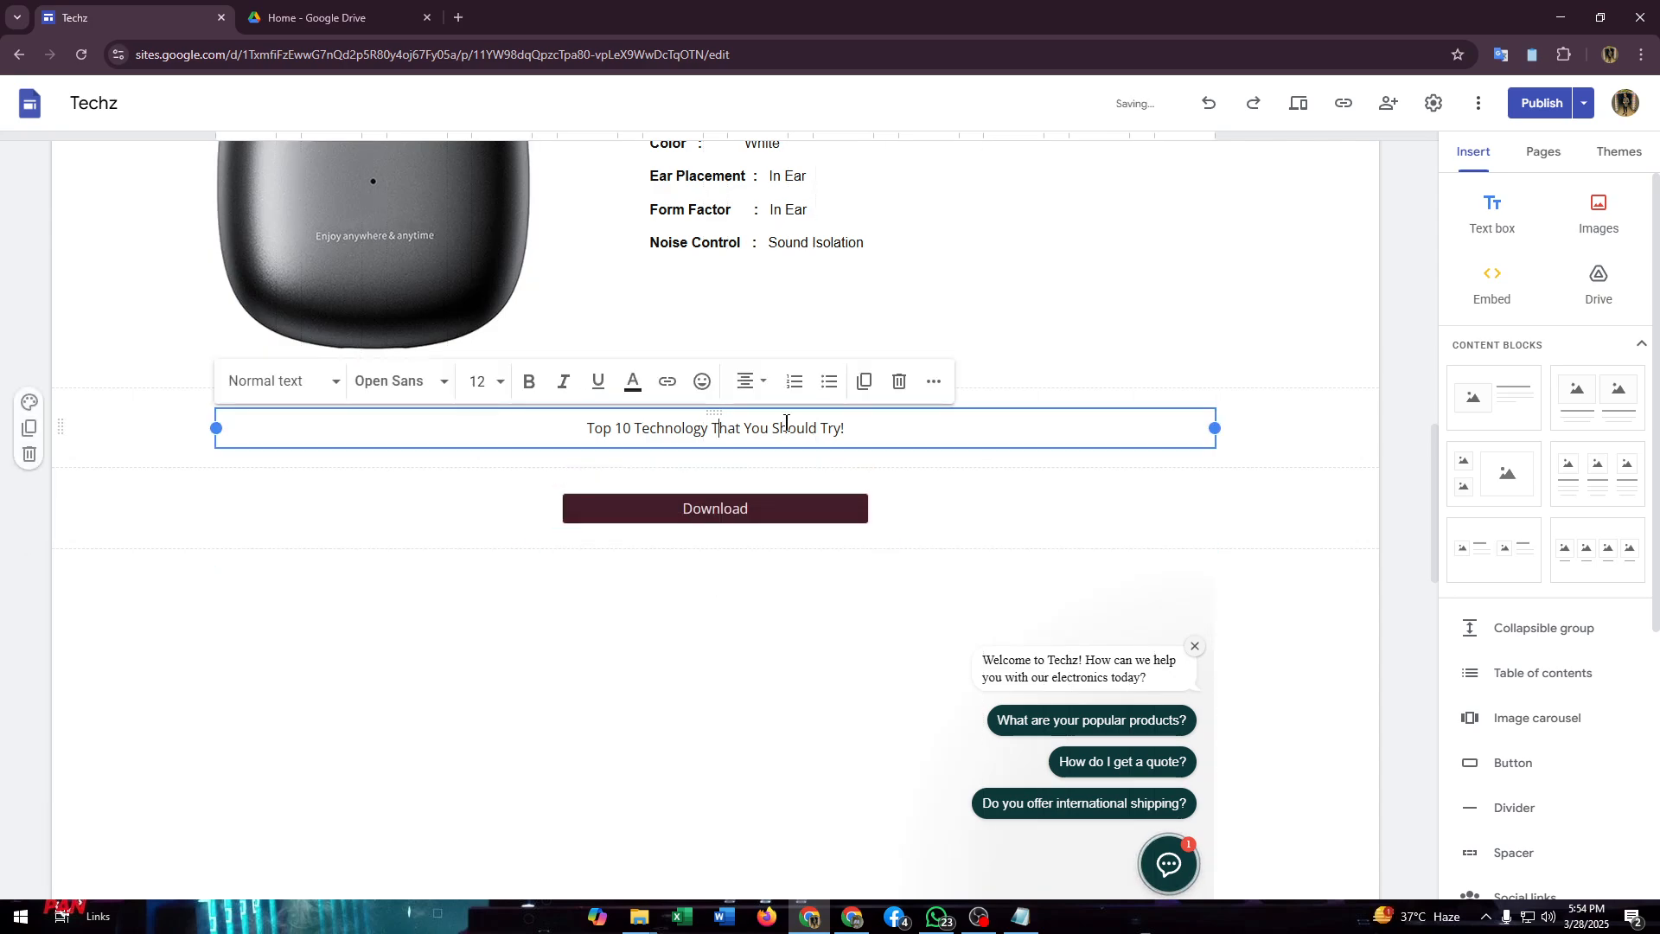
{"action": "left_click_drag", "start_coordinate": [859, 427], "coordinate": [530, 429]}
{"action": "left_click", "coordinate": [478, 378]}
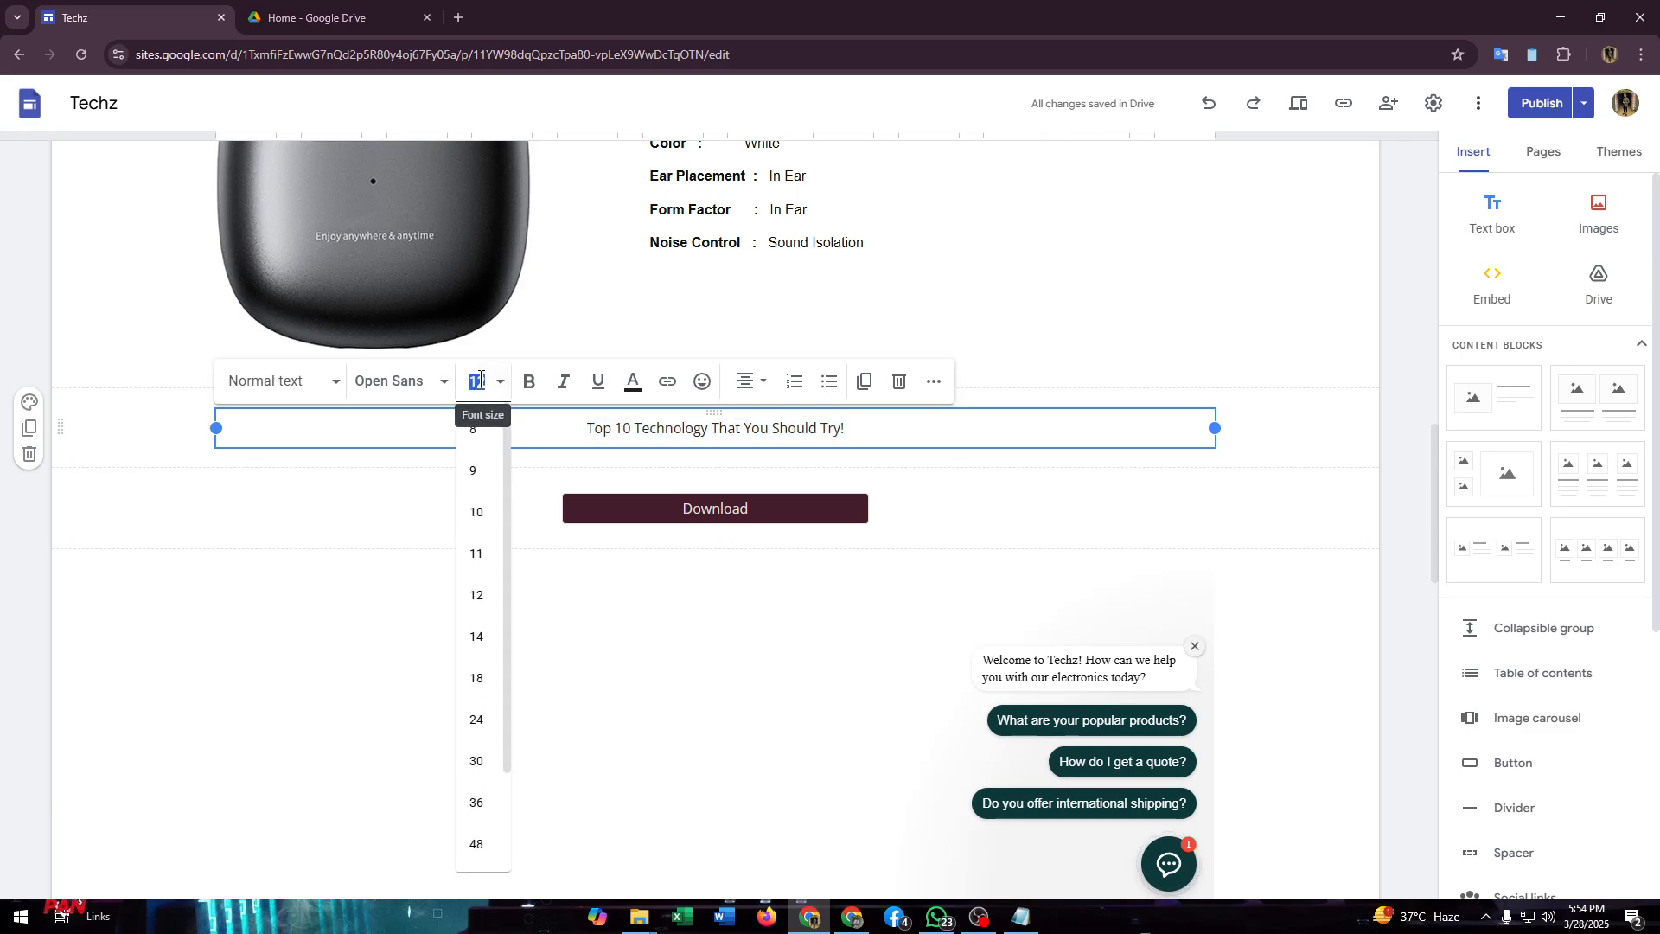
{"action": "left_click", "coordinate": [476, 674]}
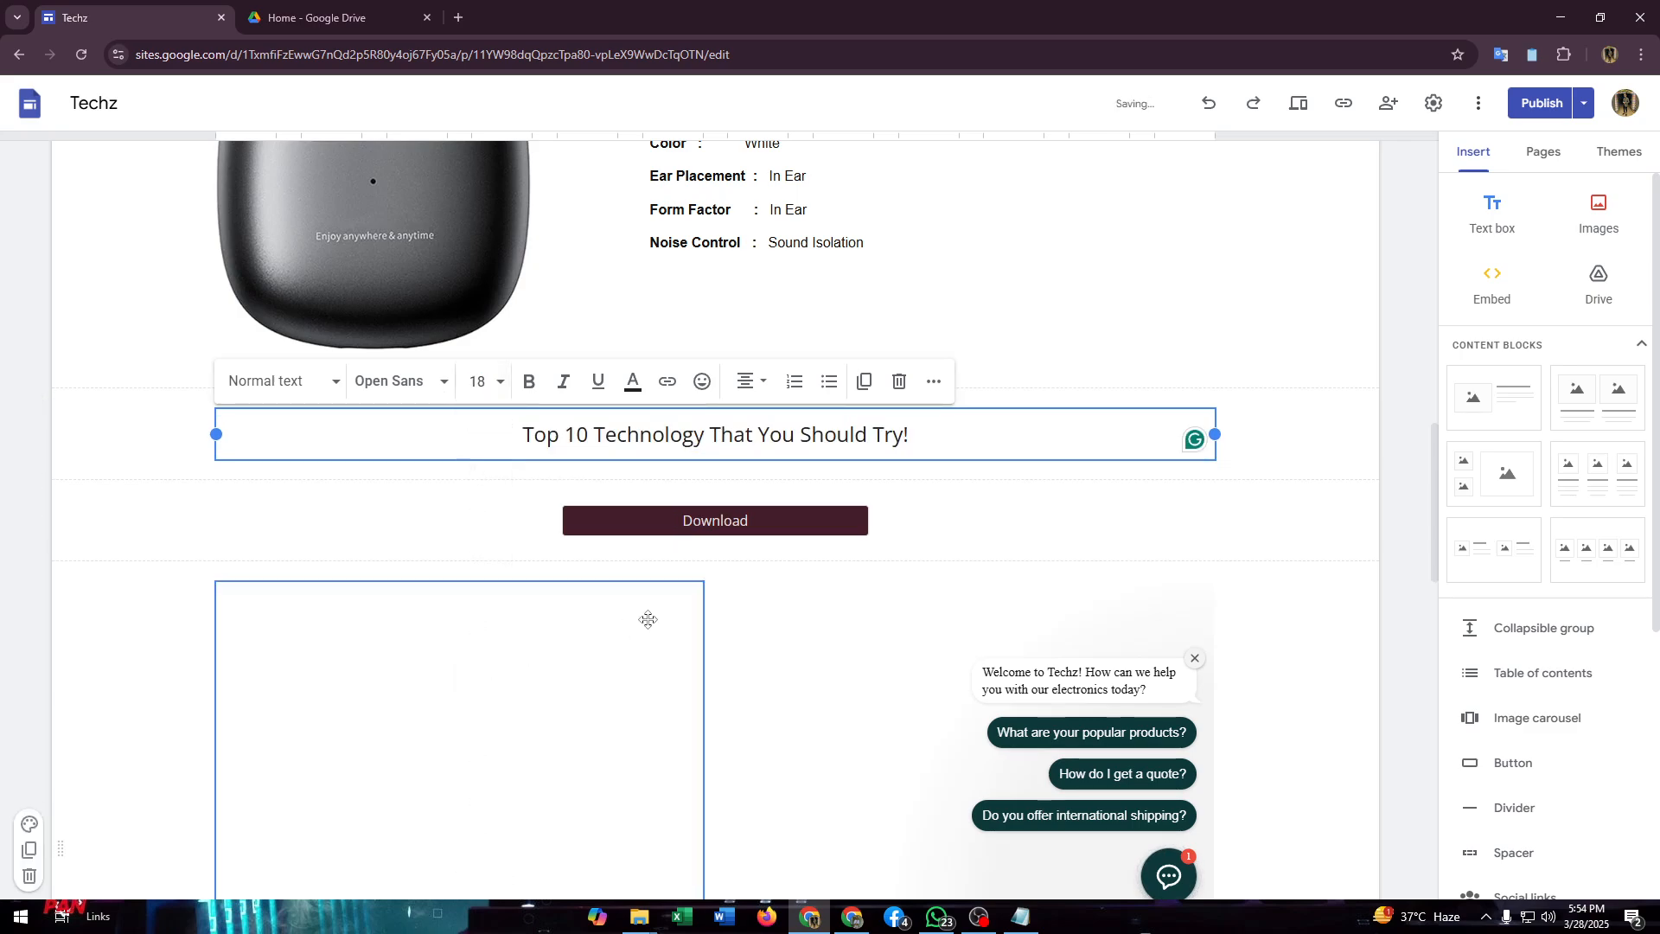
Step: Try font size 30 on the title text, and set it back to 18
{"action": "left_click", "coordinate": [474, 396]}
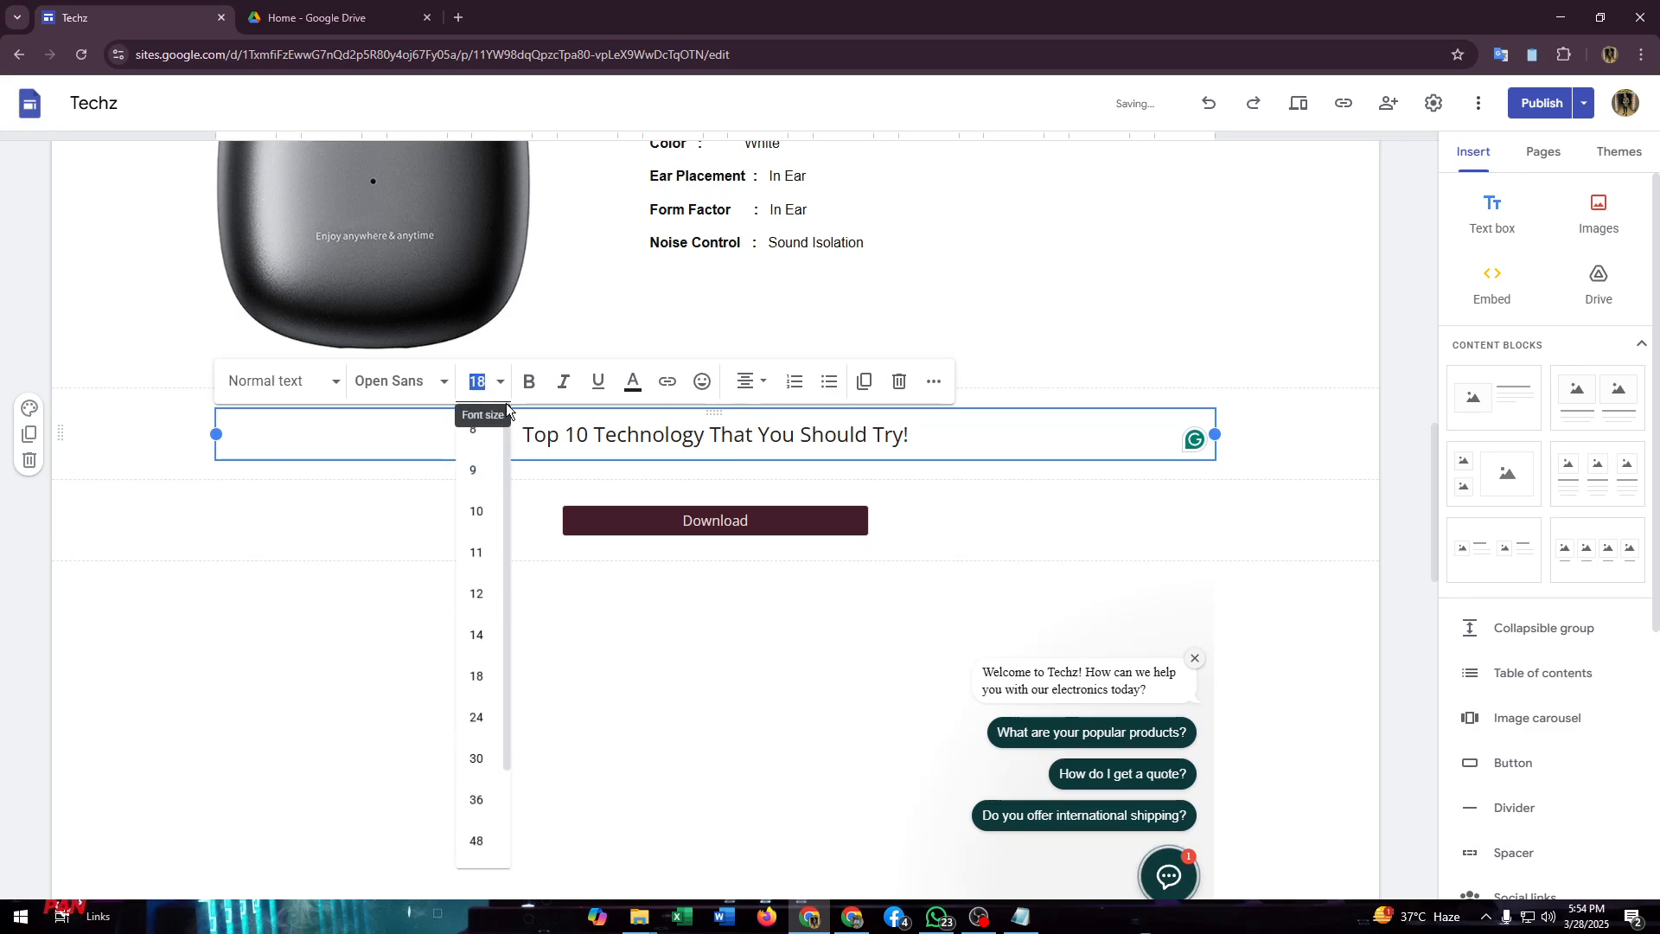
{"action": "left_click", "coordinate": [475, 759]}
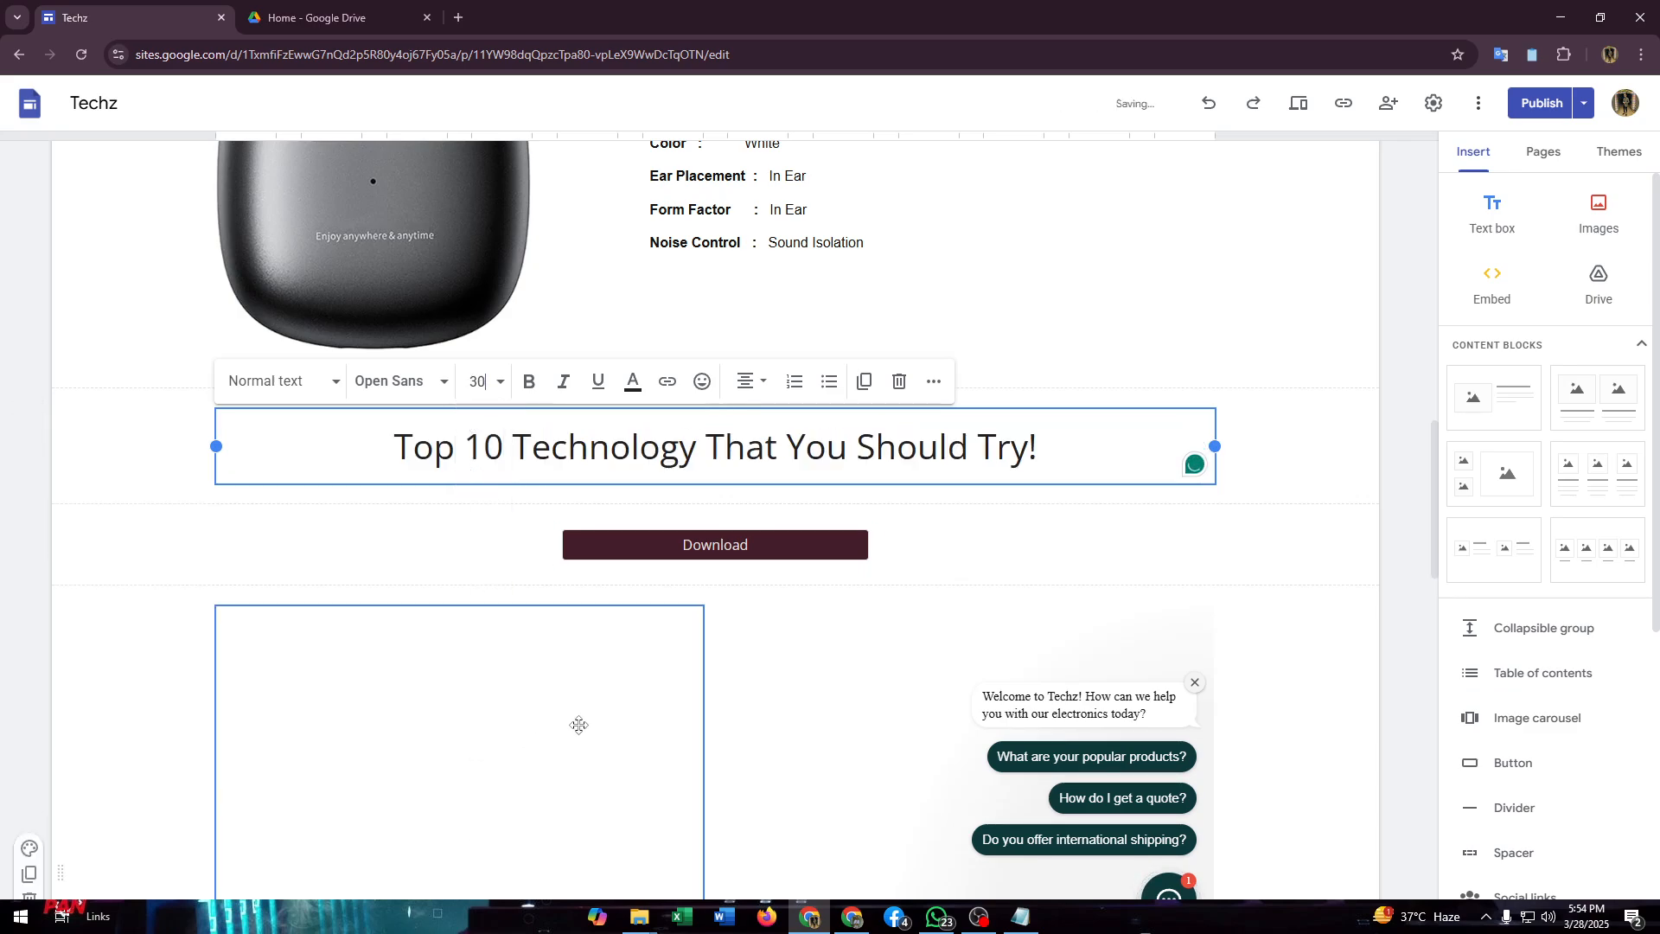
{"action": "left_click", "coordinate": [478, 380]}
{"action": "left_click", "coordinate": [477, 678]}
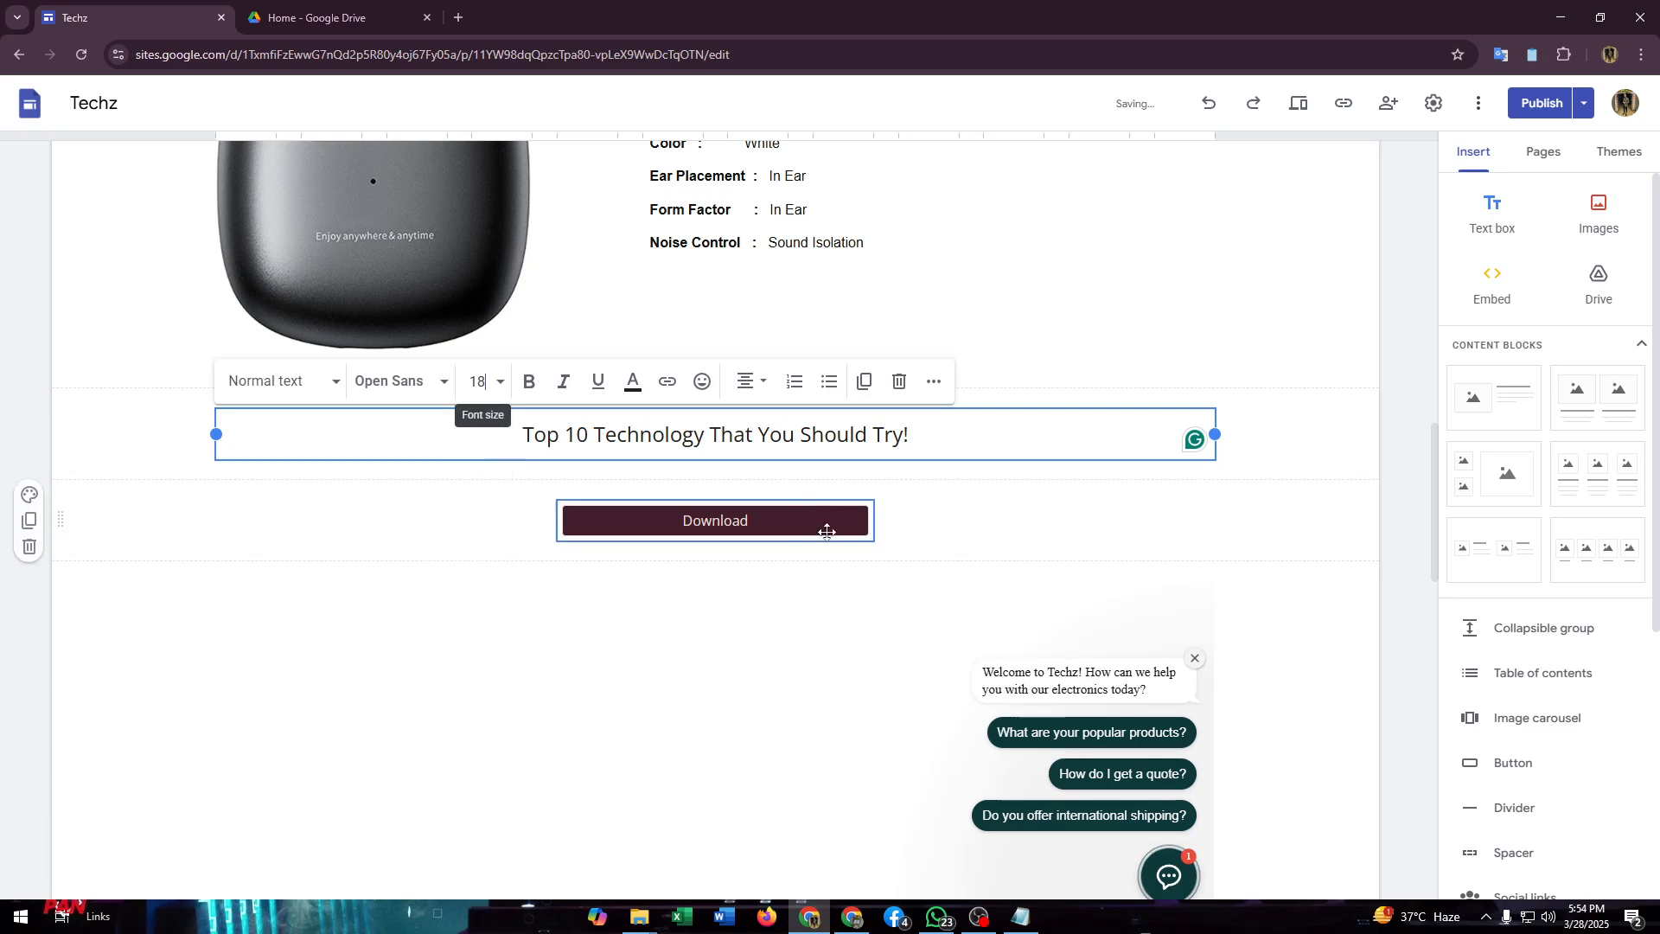
Step: Make the title text bold and color it cyan
{"action": "left_click", "coordinate": [528, 381]}
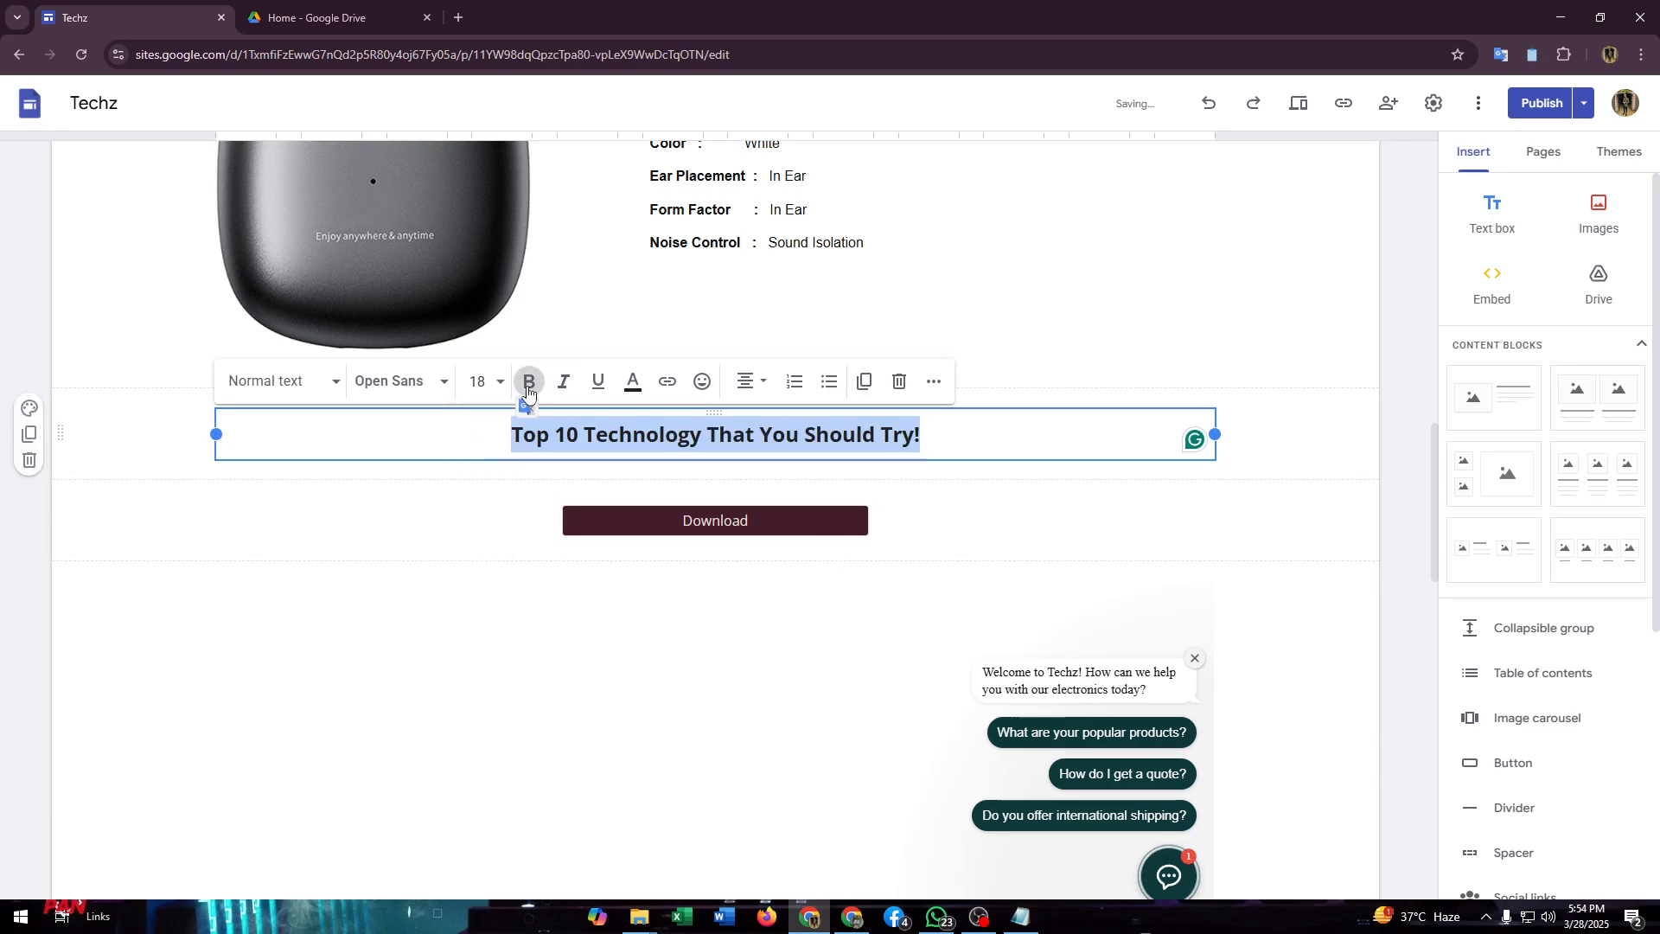
{"action": "left_click", "coordinate": [633, 381]}
{"action": "left_click", "coordinate": [688, 456]}
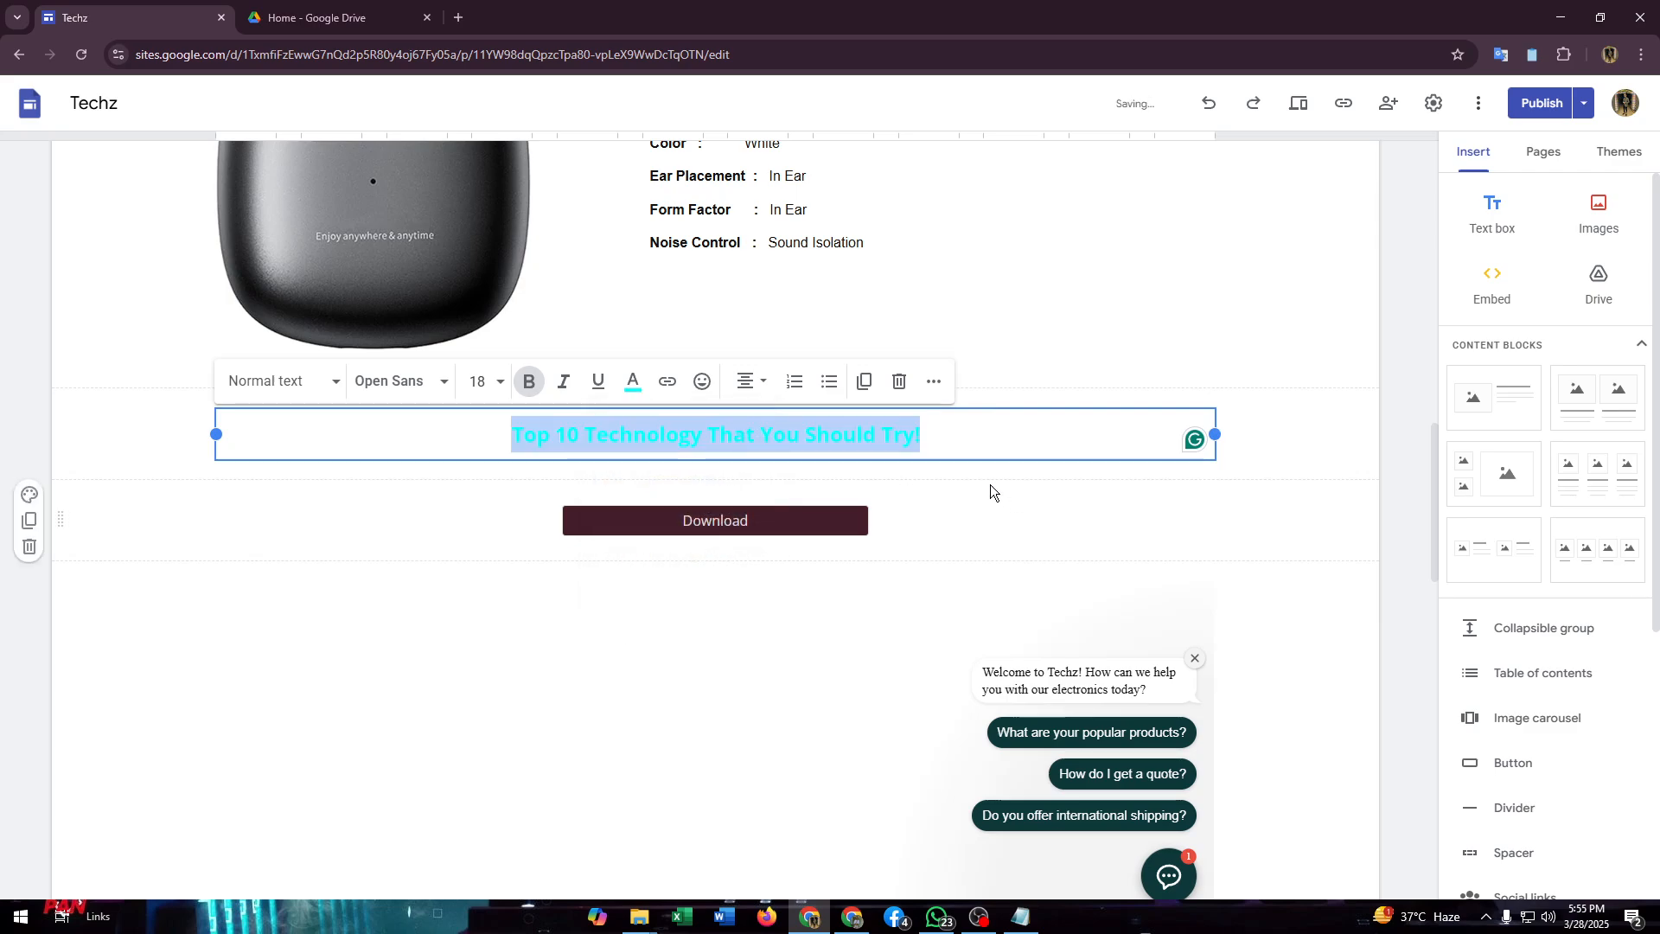
Step: Change the color of the whole "Top 10 Technology That You Should Try!" title text to dark blue
{"action": "left_click", "coordinate": [782, 439]}
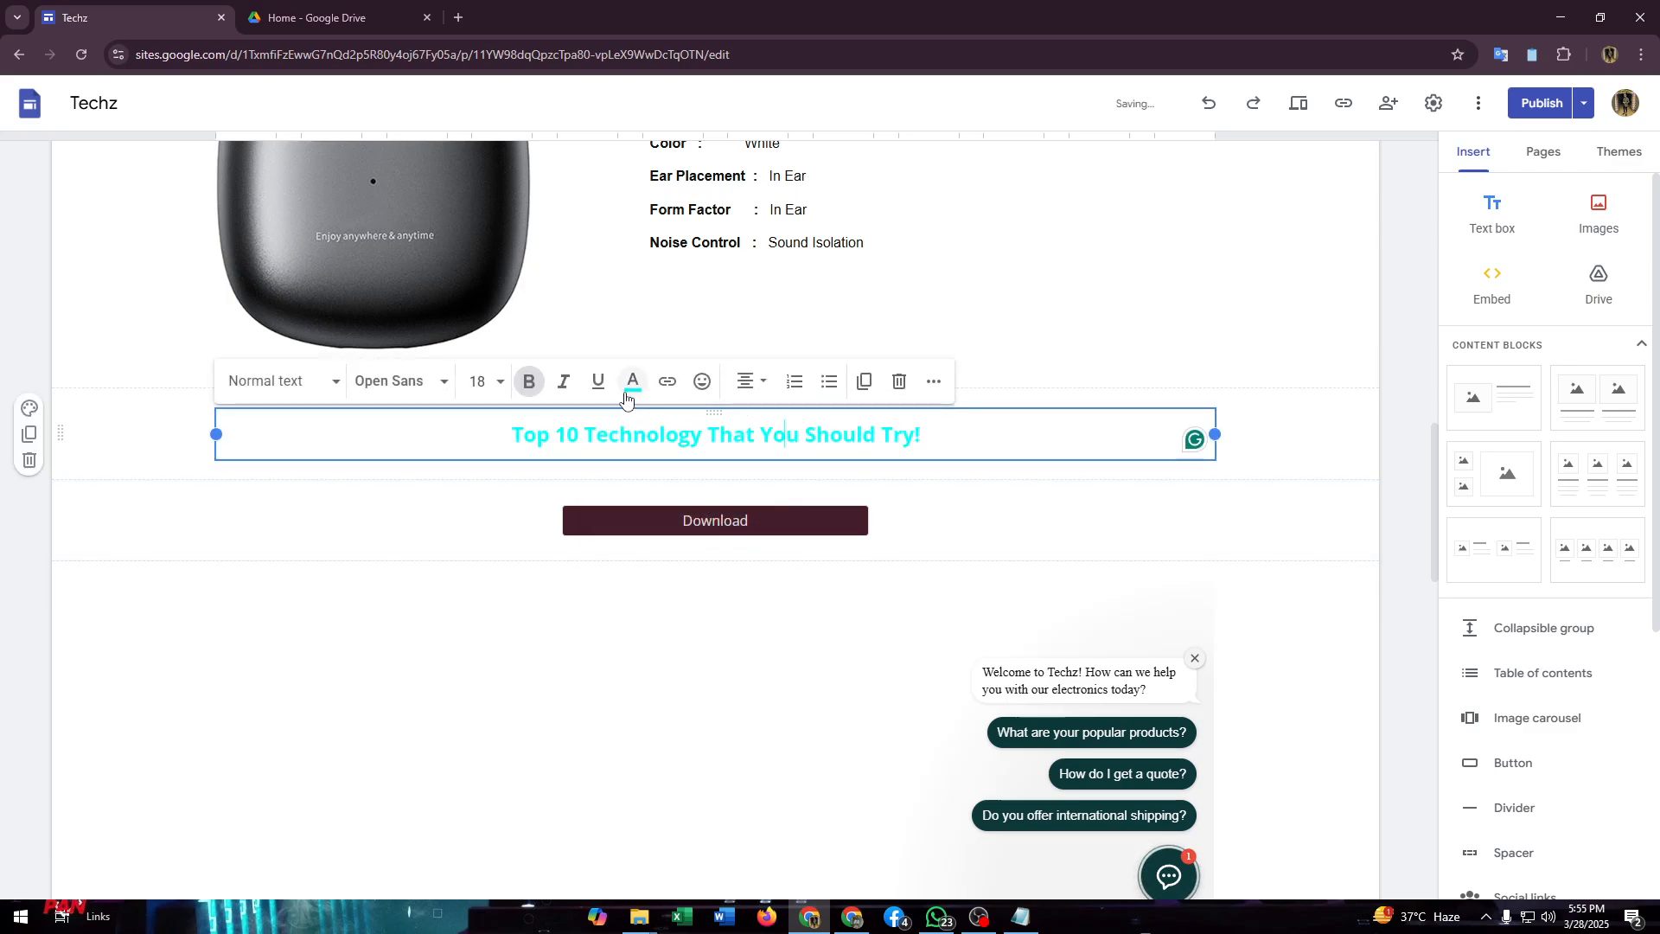
{"action": "left_click", "coordinate": [633, 381]}
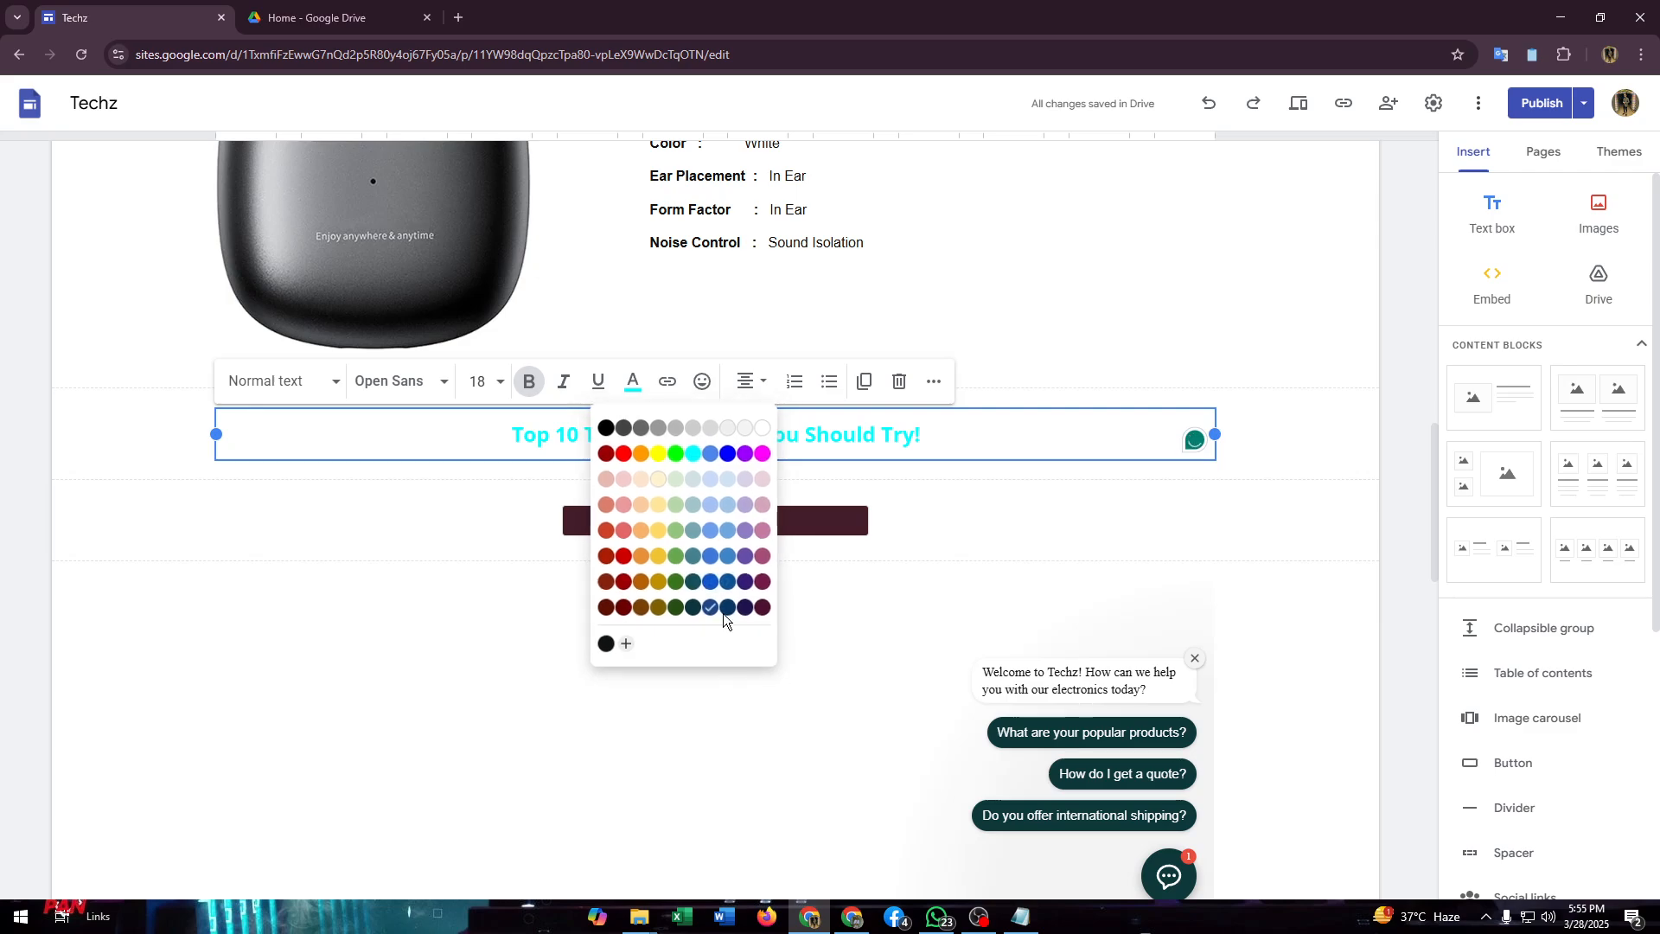
{"action": "left_click", "coordinate": [946, 559]}
{"action": "left_click", "coordinate": [856, 436]}
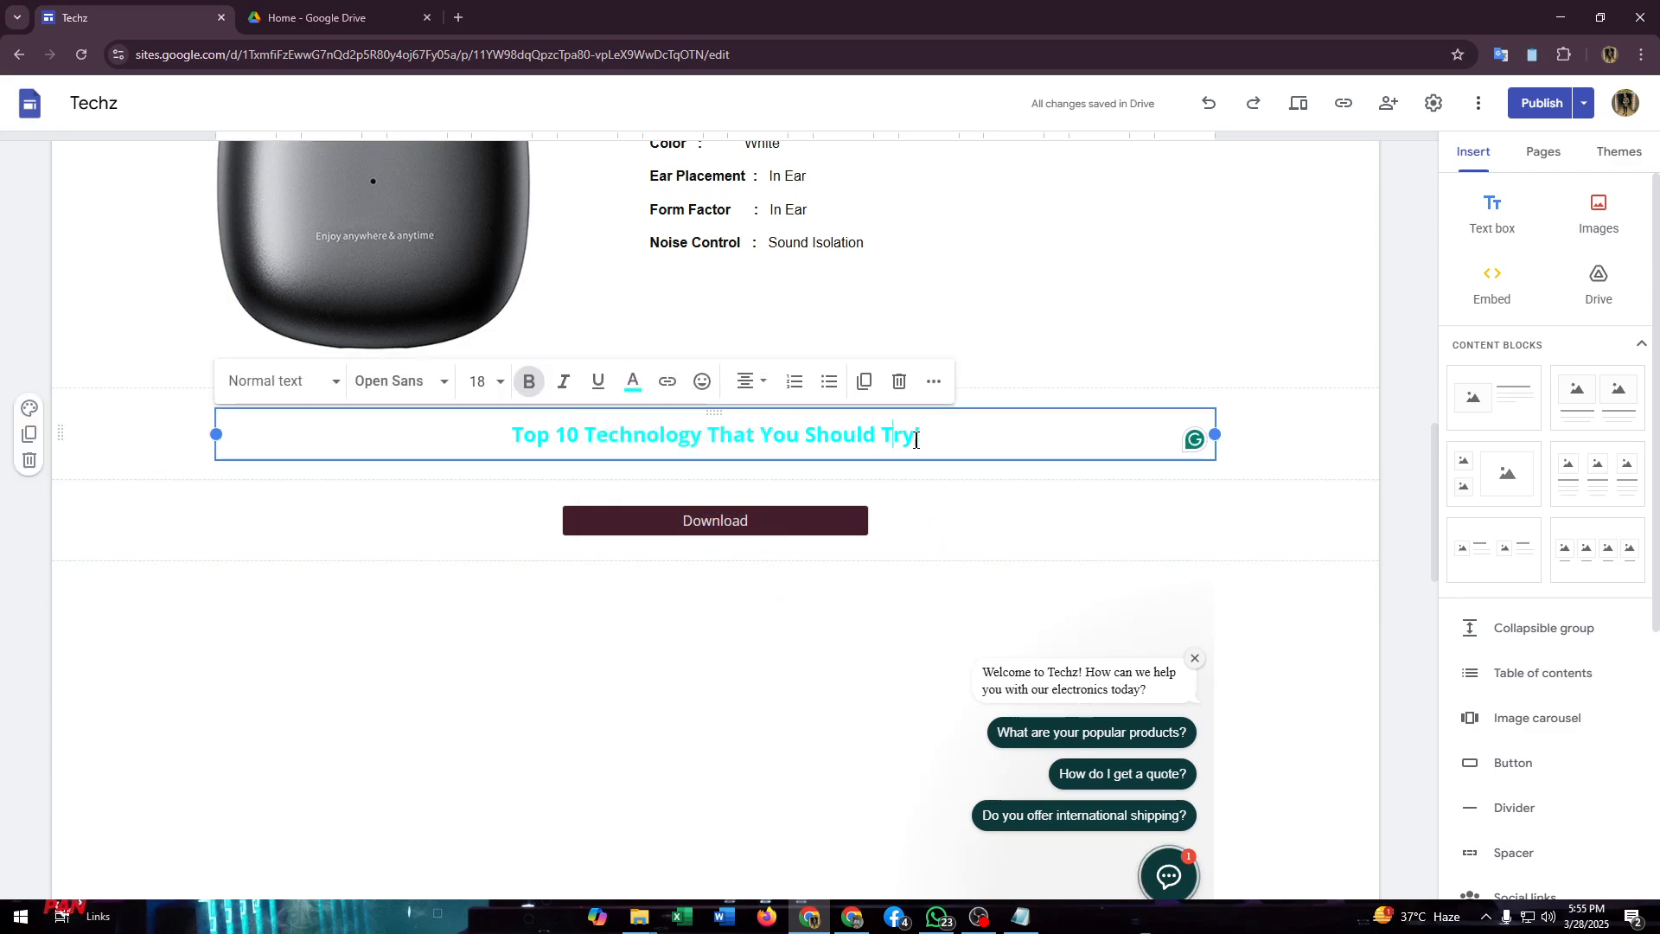
{"action": "left_click_drag", "start_coordinate": [920, 435], "coordinate": [482, 433]}
{"action": "left_click", "coordinate": [628, 386]}
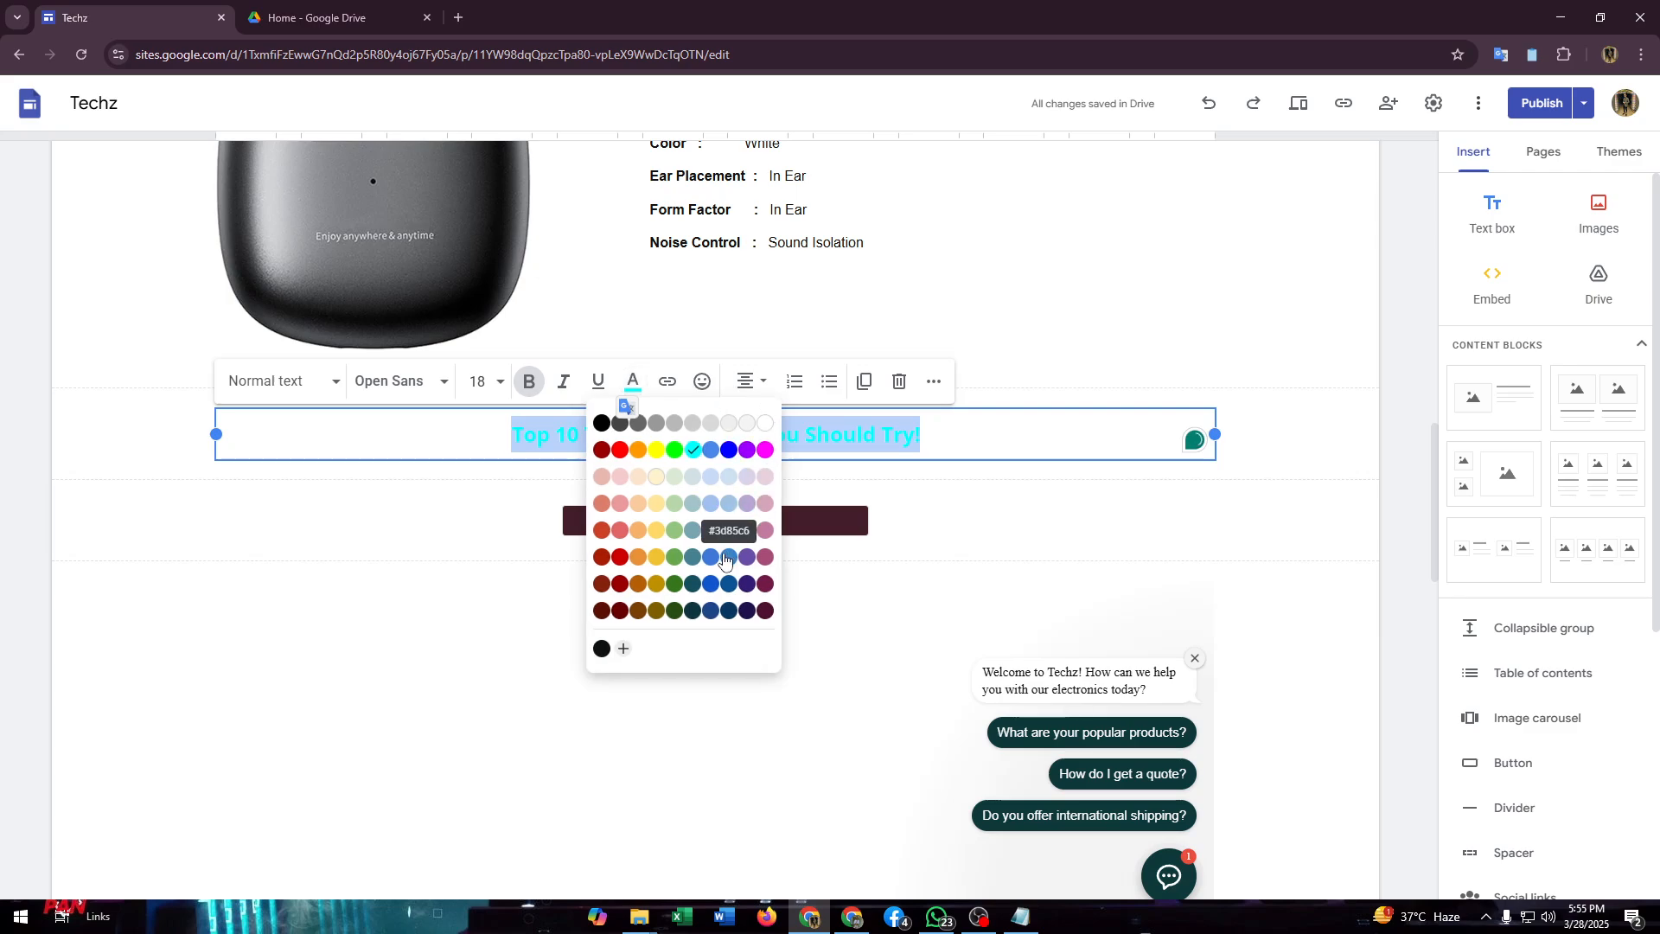
{"action": "left_click", "coordinate": [705, 581]}
{"action": "left_click", "coordinate": [969, 490]}
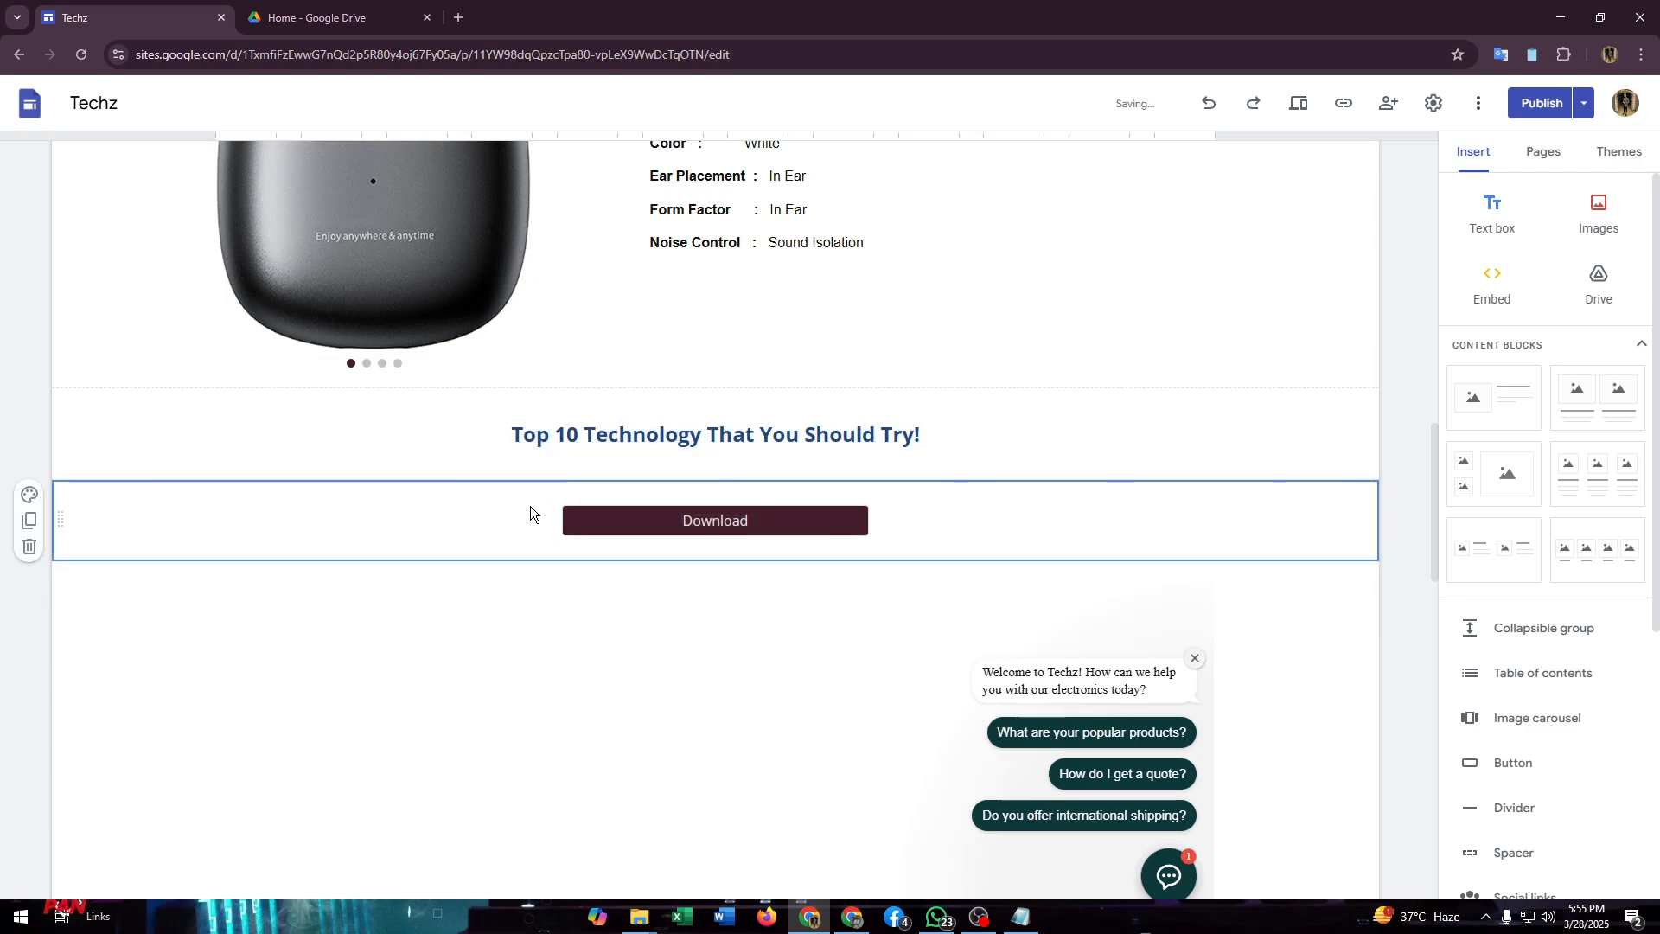
Step: Review the draft changes and publish the updated Techz site
{"action": "scroll", "coordinate": [960, 476], "scroll_direction": "up", "scroll_amount": 1}
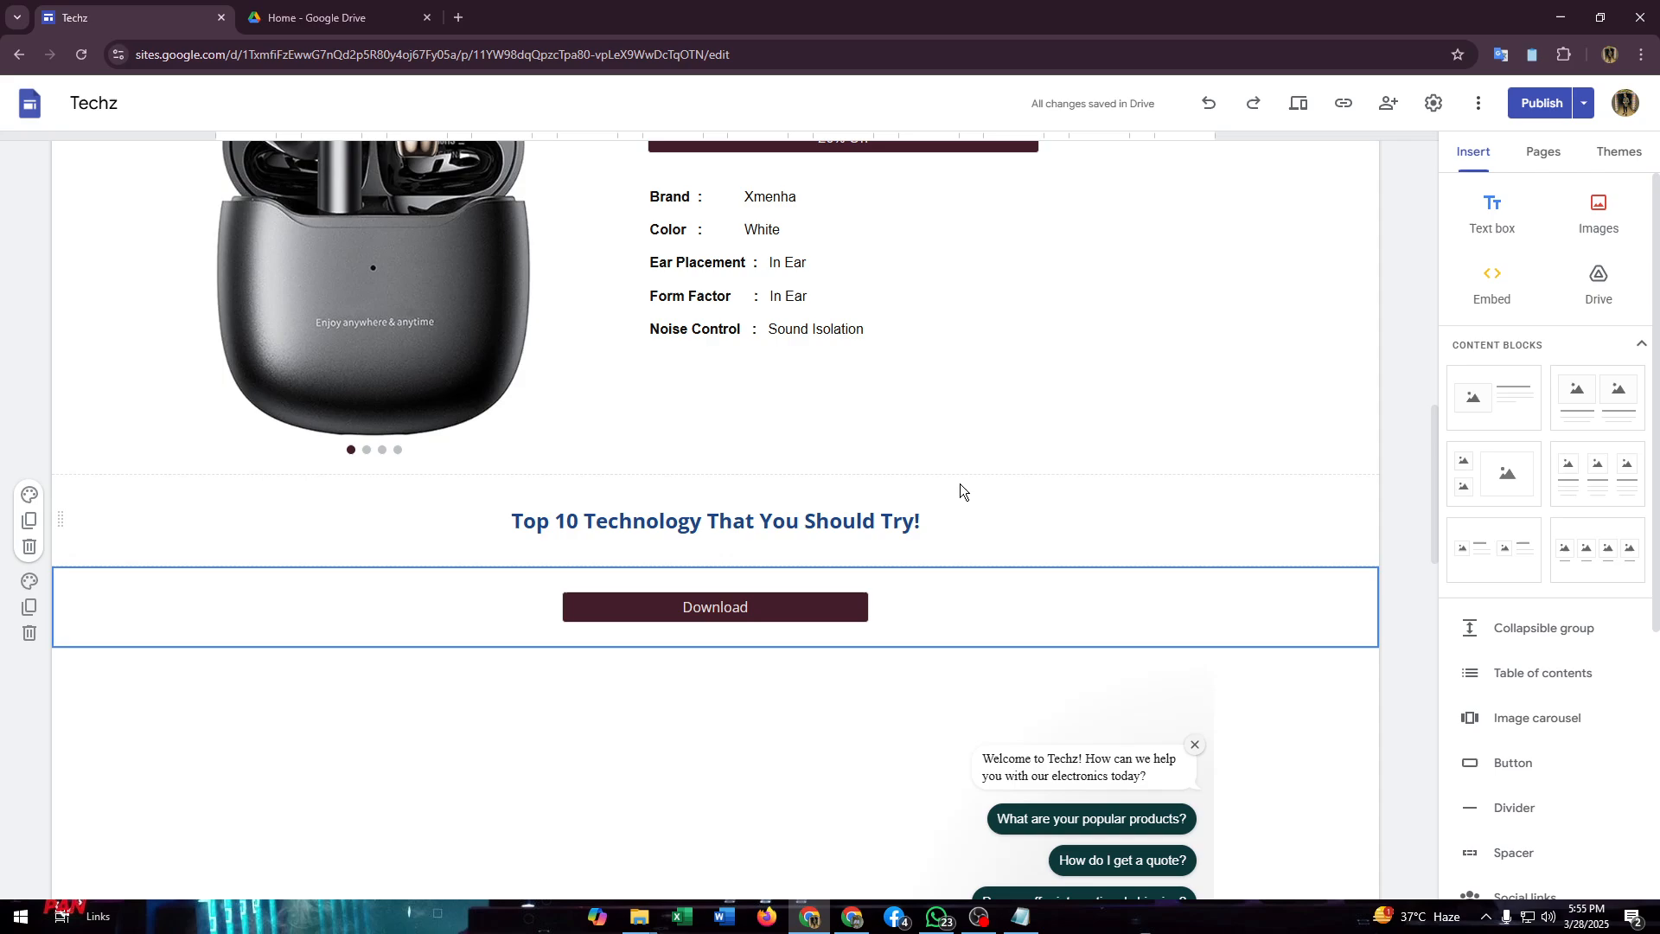
{"action": "left_click", "coordinate": [967, 514]}
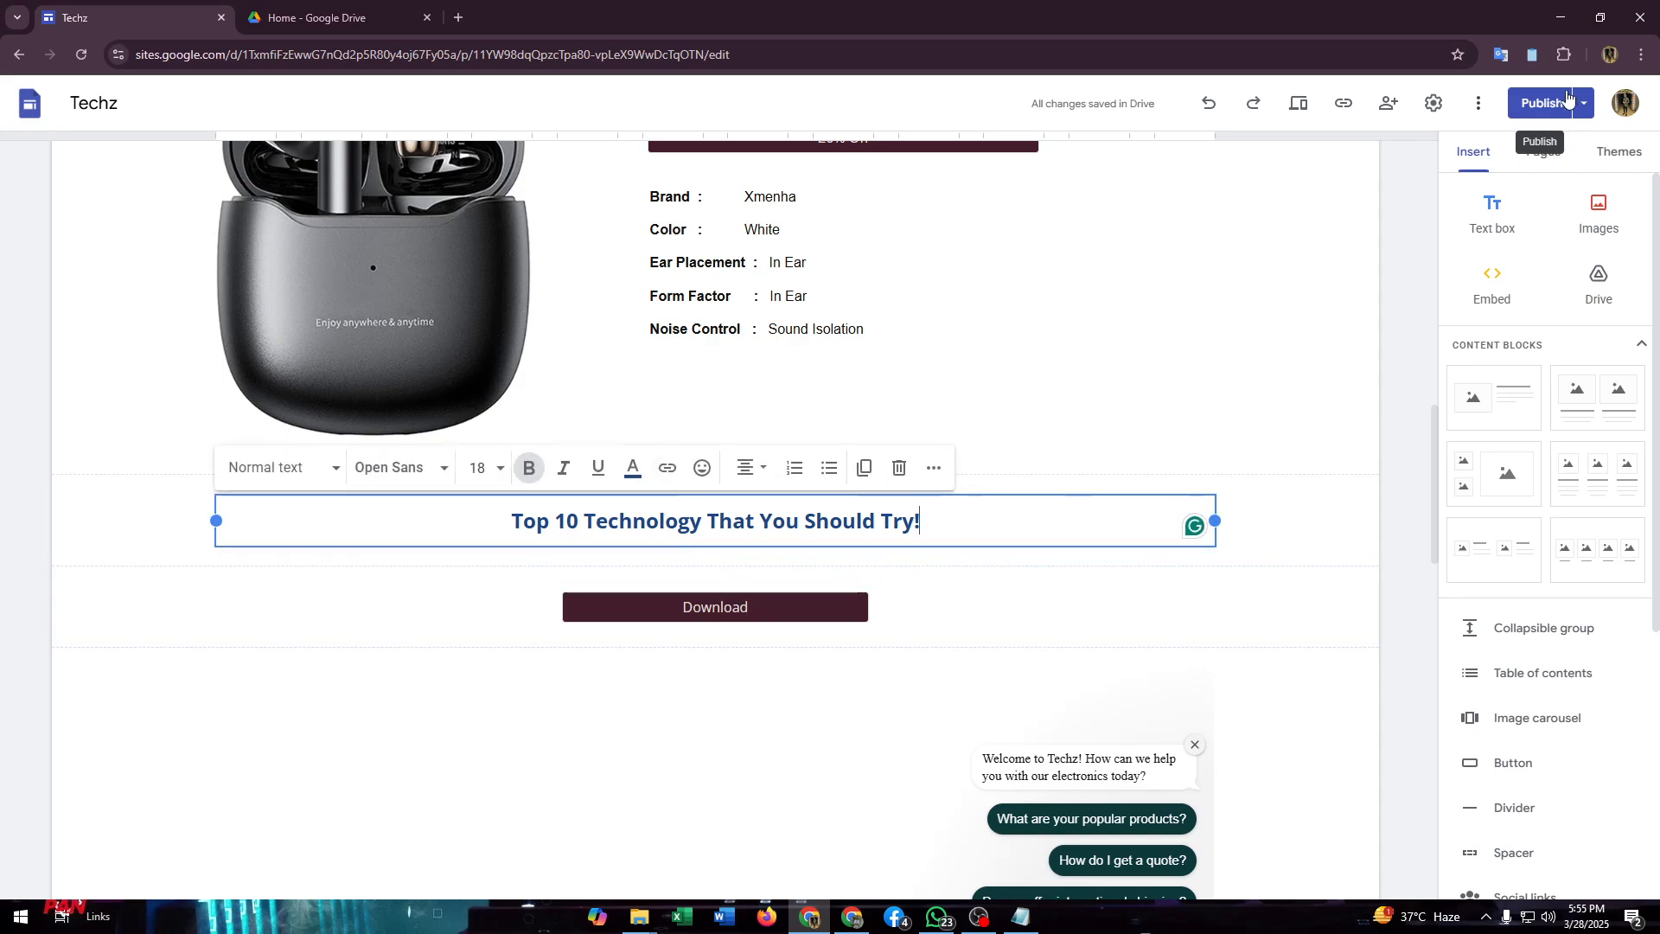
{"action": "left_click", "coordinate": [1535, 108]}
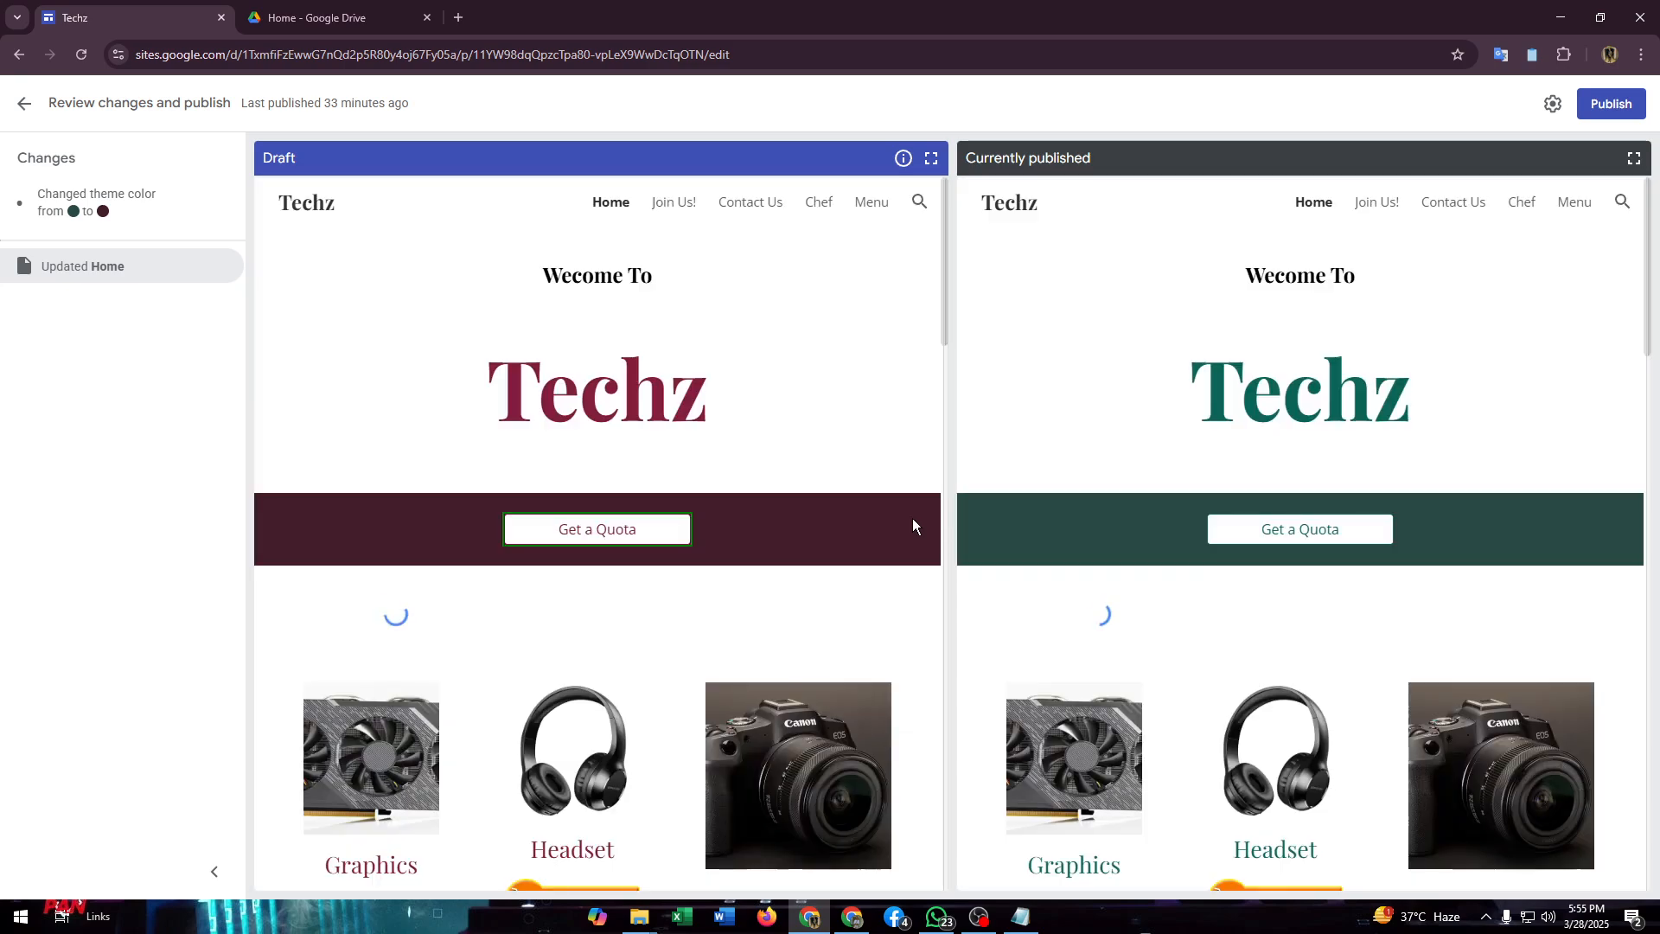
{"action": "left_click", "coordinate": [1606, 104]}
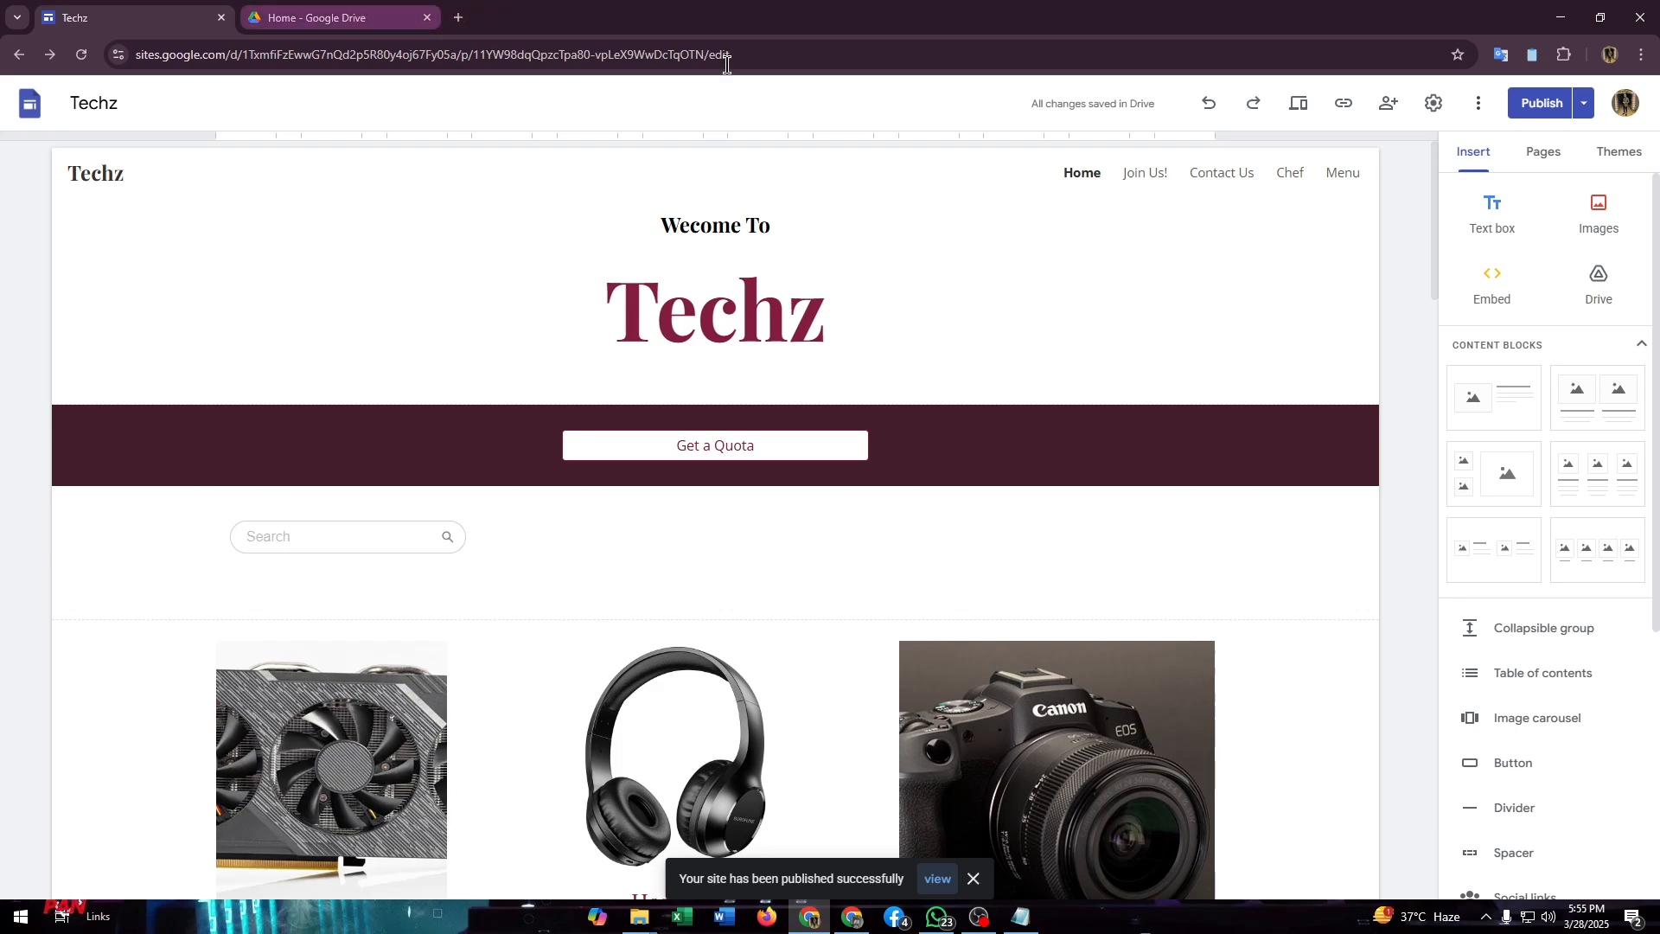
Step: View the published site, test the Download button beneath the Top 10 title, and reload the download page
{"action": "left_click", "coordinate": [1582, 109]}
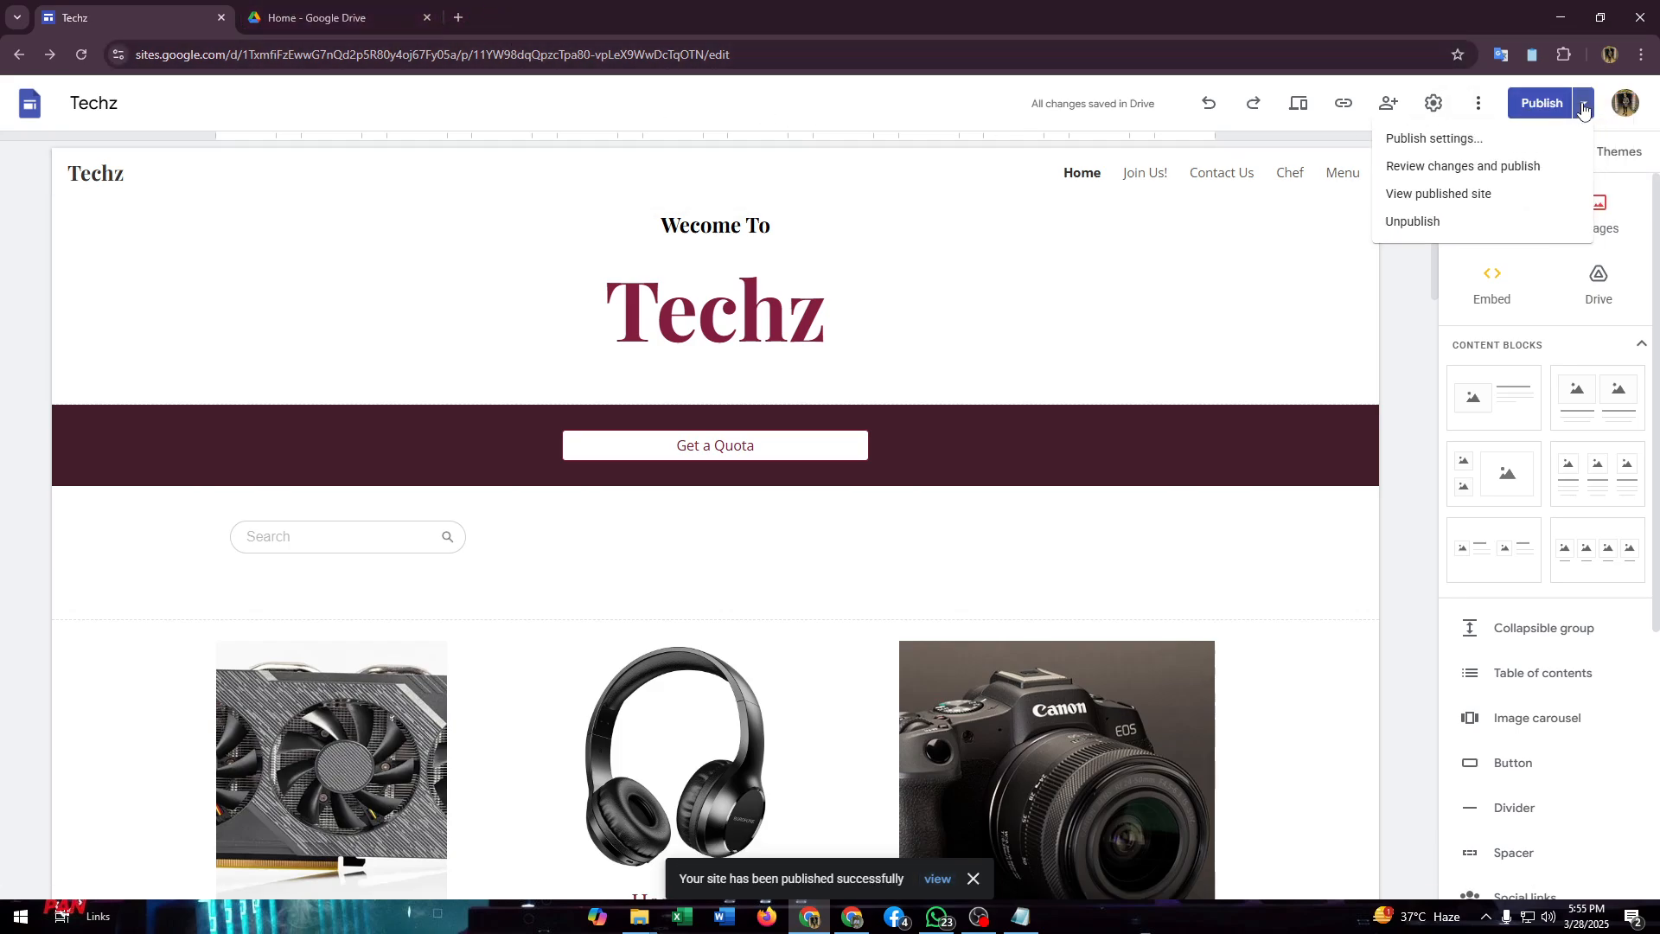
{"action": "left_click", "coordinate": [1439, 195]}
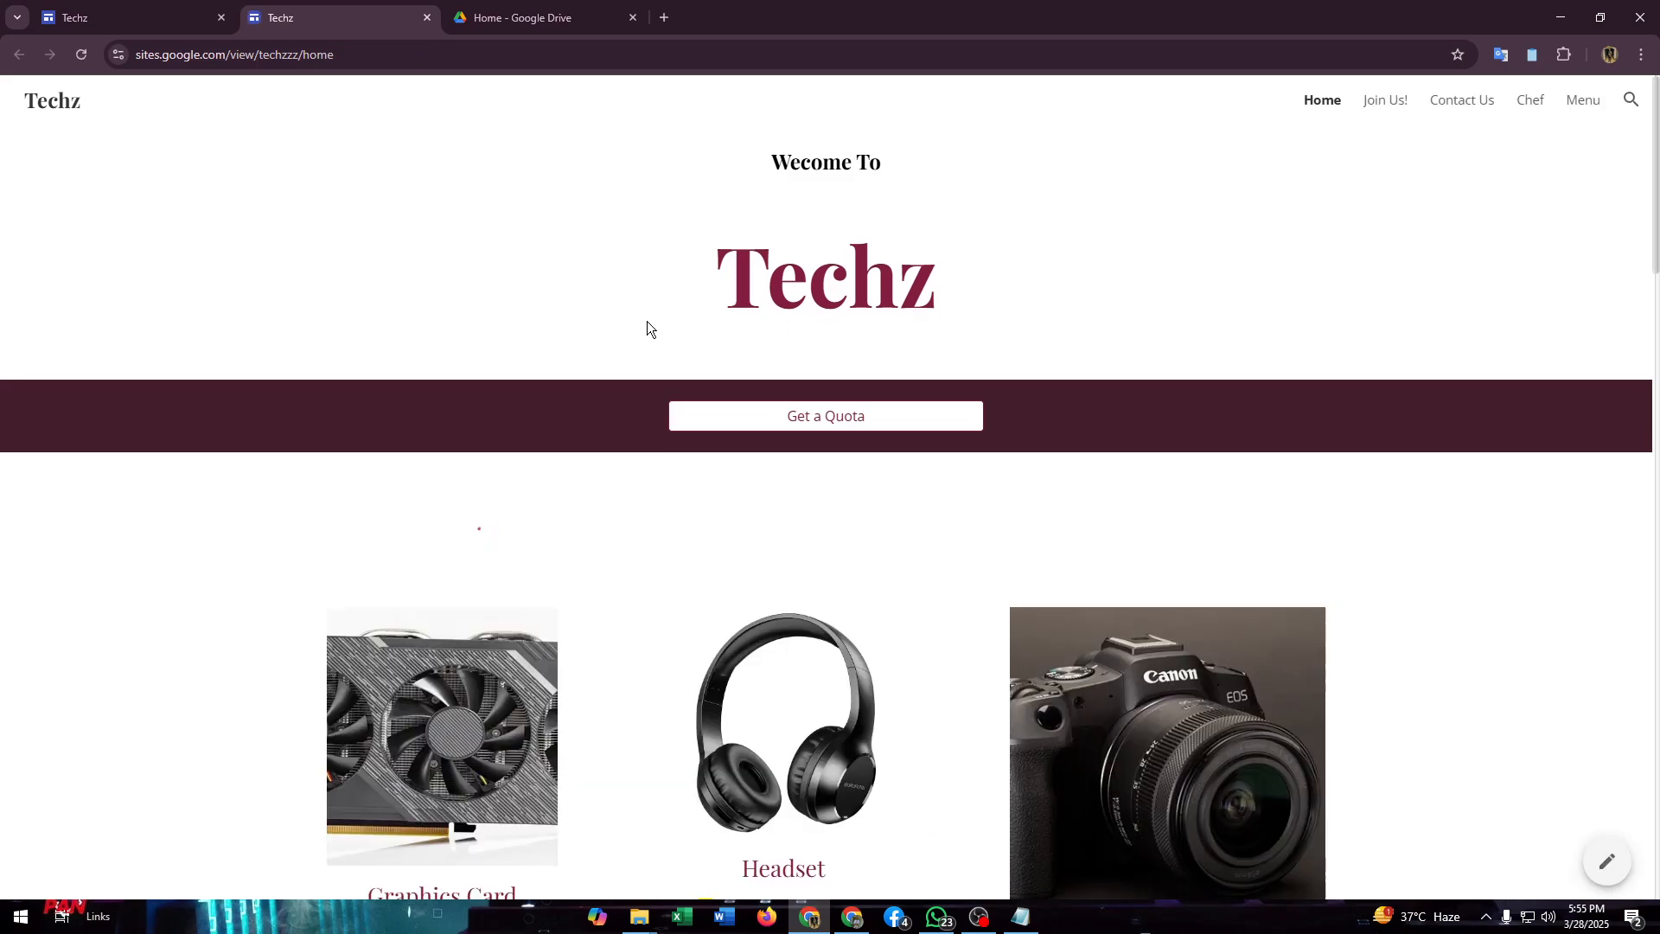
{"action": "scroll", "coordinate": [646, 320], "scroll_direction": "down", "scroll_amount": 2}
{"action": "scroll", "coordinate": [647, 320], "scroll_direction": "down", "scroll_amount": 12}
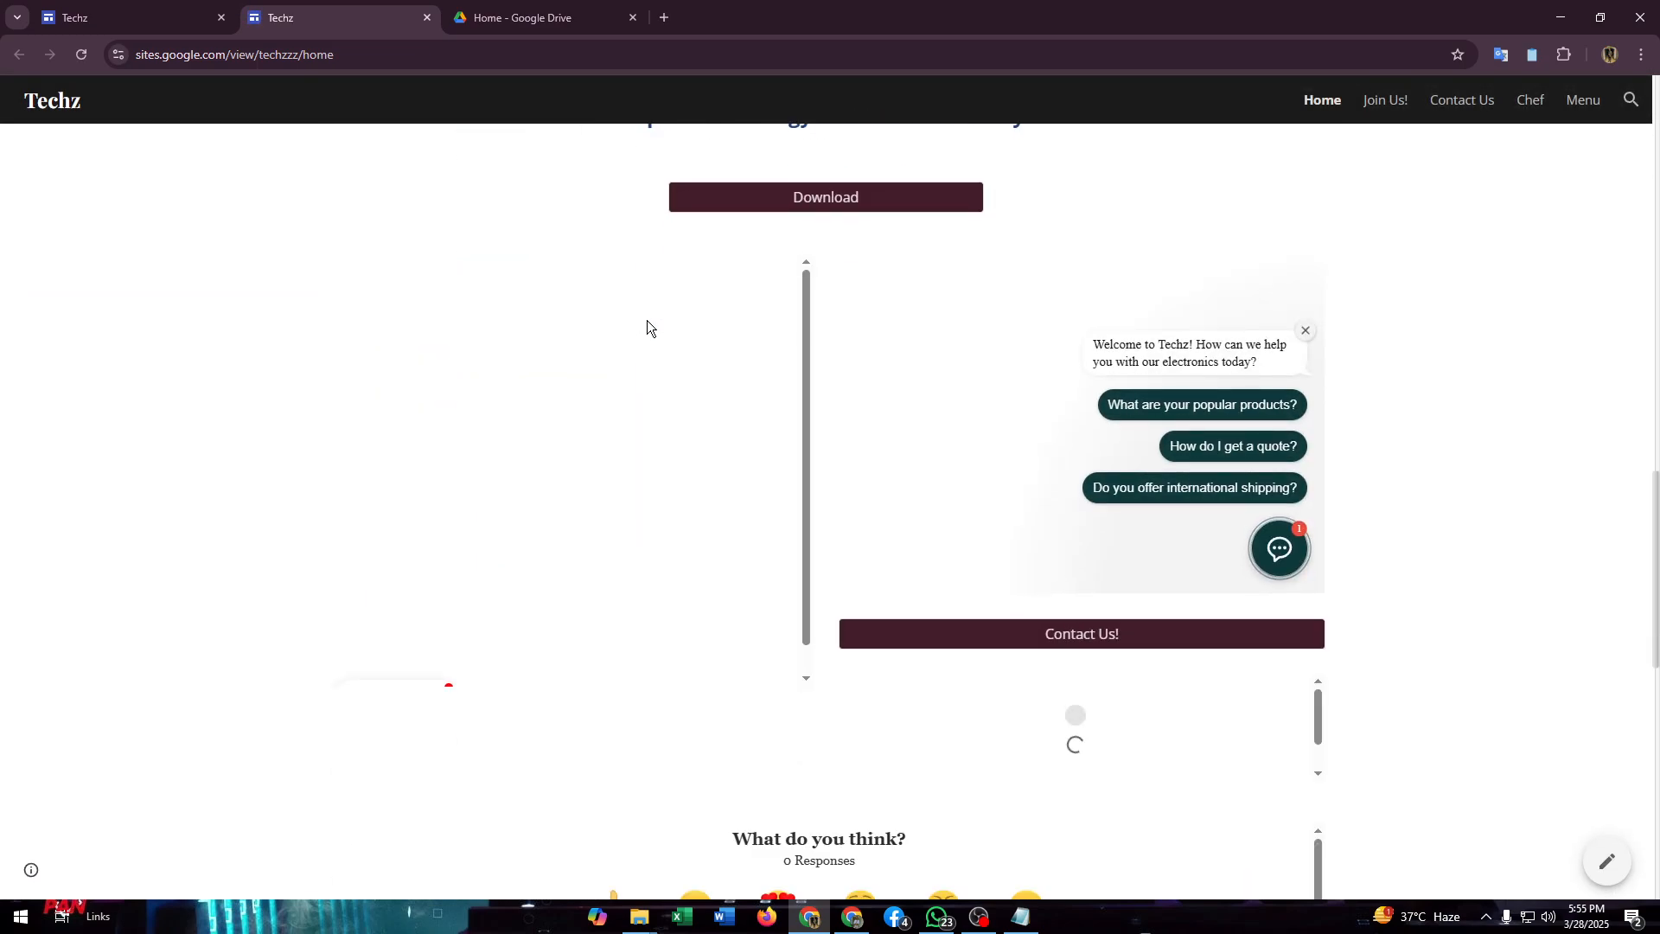
{"action": "scroll", "coordinate": [864, 313], "scroll_direction": "up", "scroll_amount": 2}
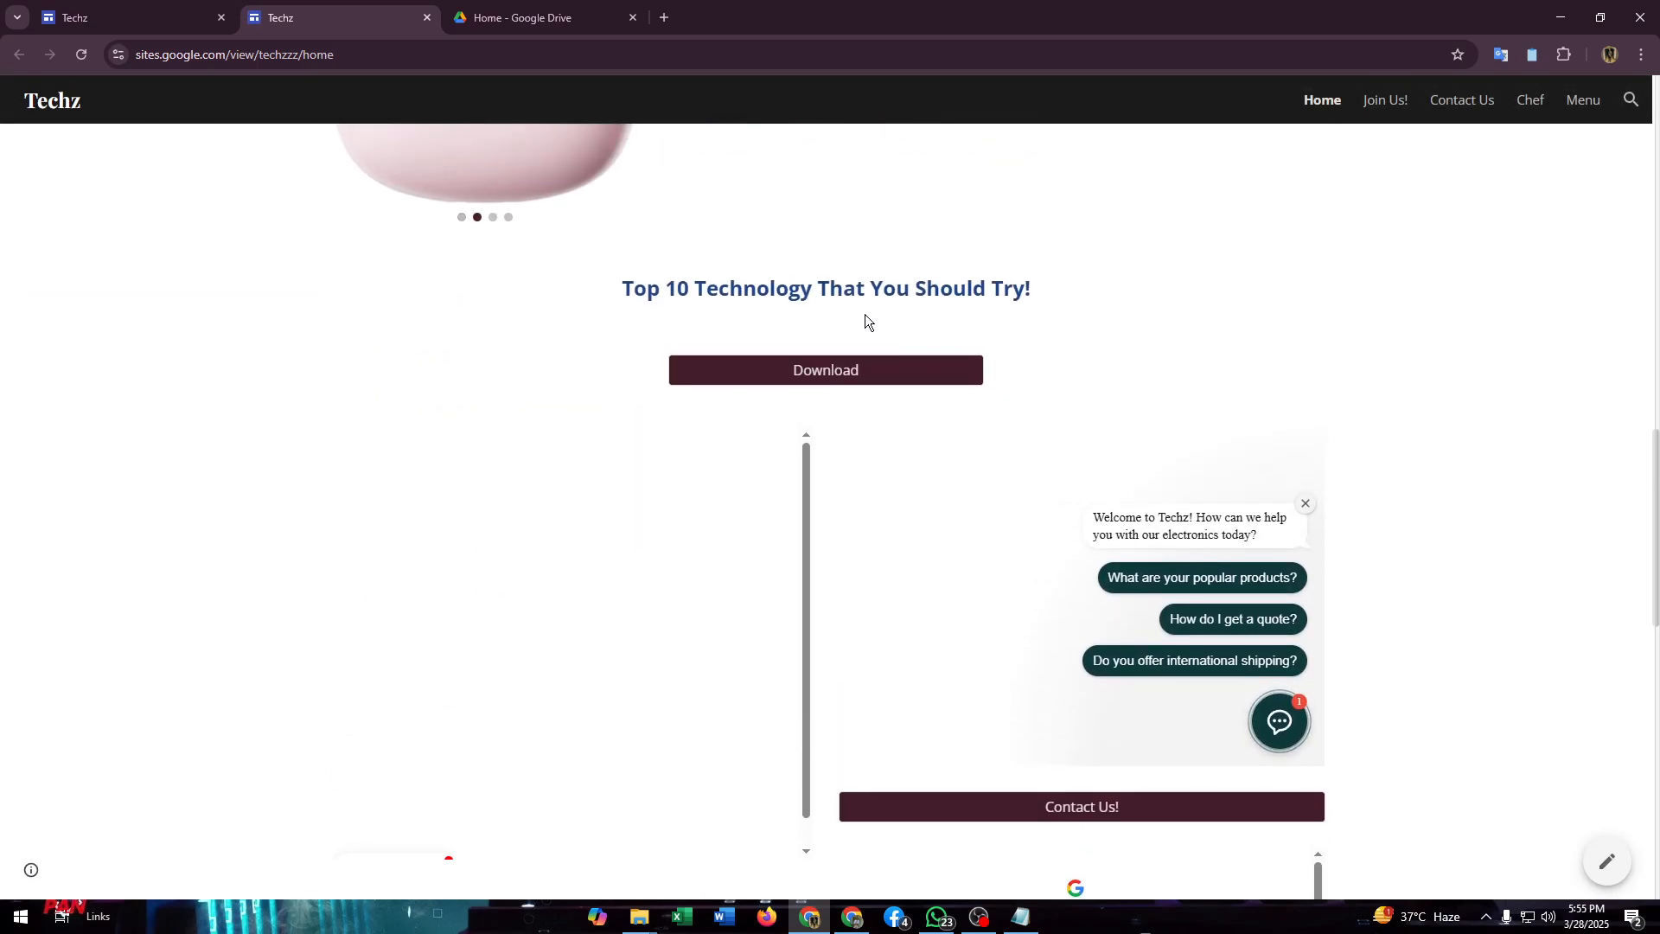
{"action": "left_click", "coordinate": [826, 378]}
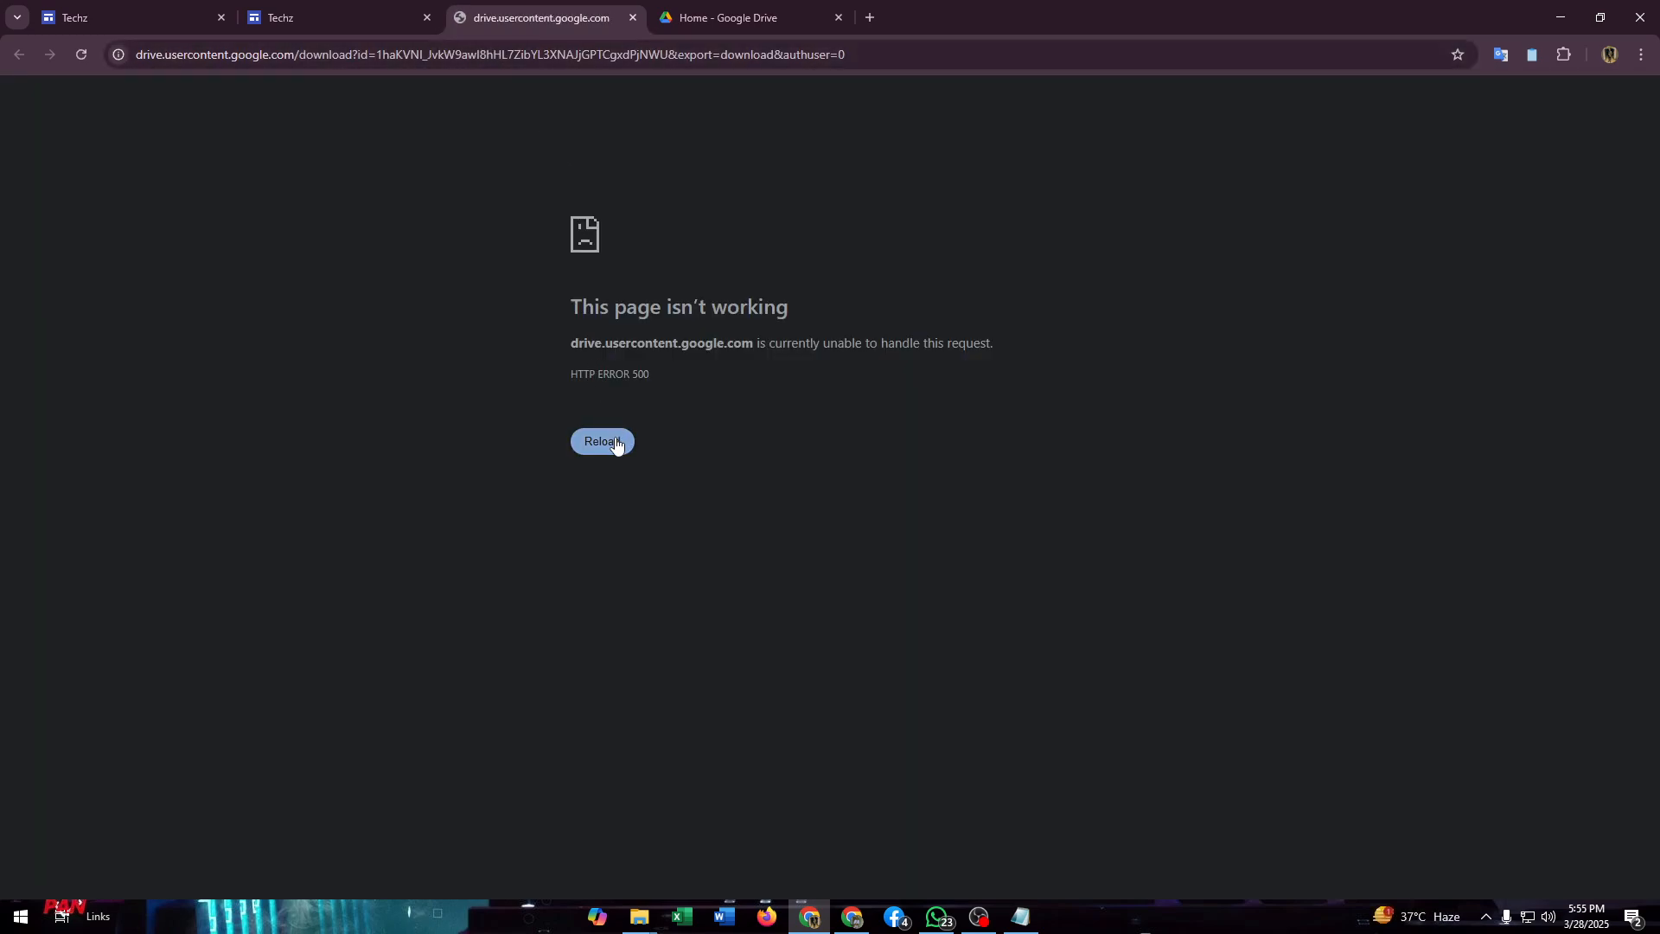
{"action": "left_click", "coordinate": [610, 442]}
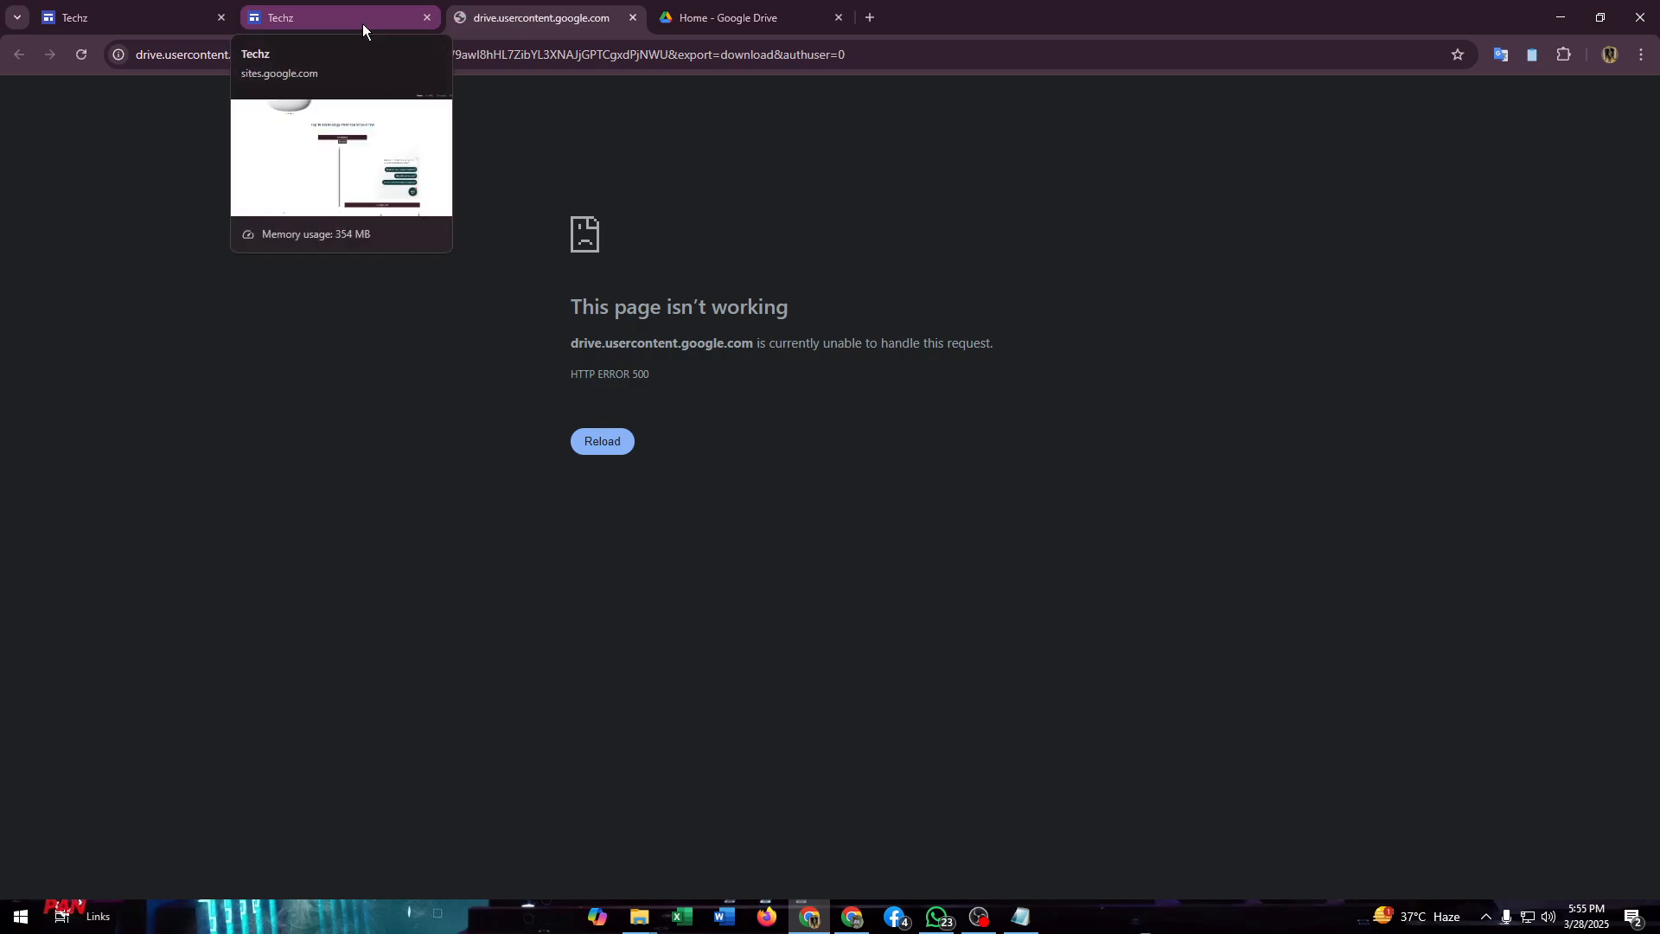
Step: Close the download page, test the published Download button once more, and close the page it opens
{"action": "left_click", "coordinate": [361, 23]}
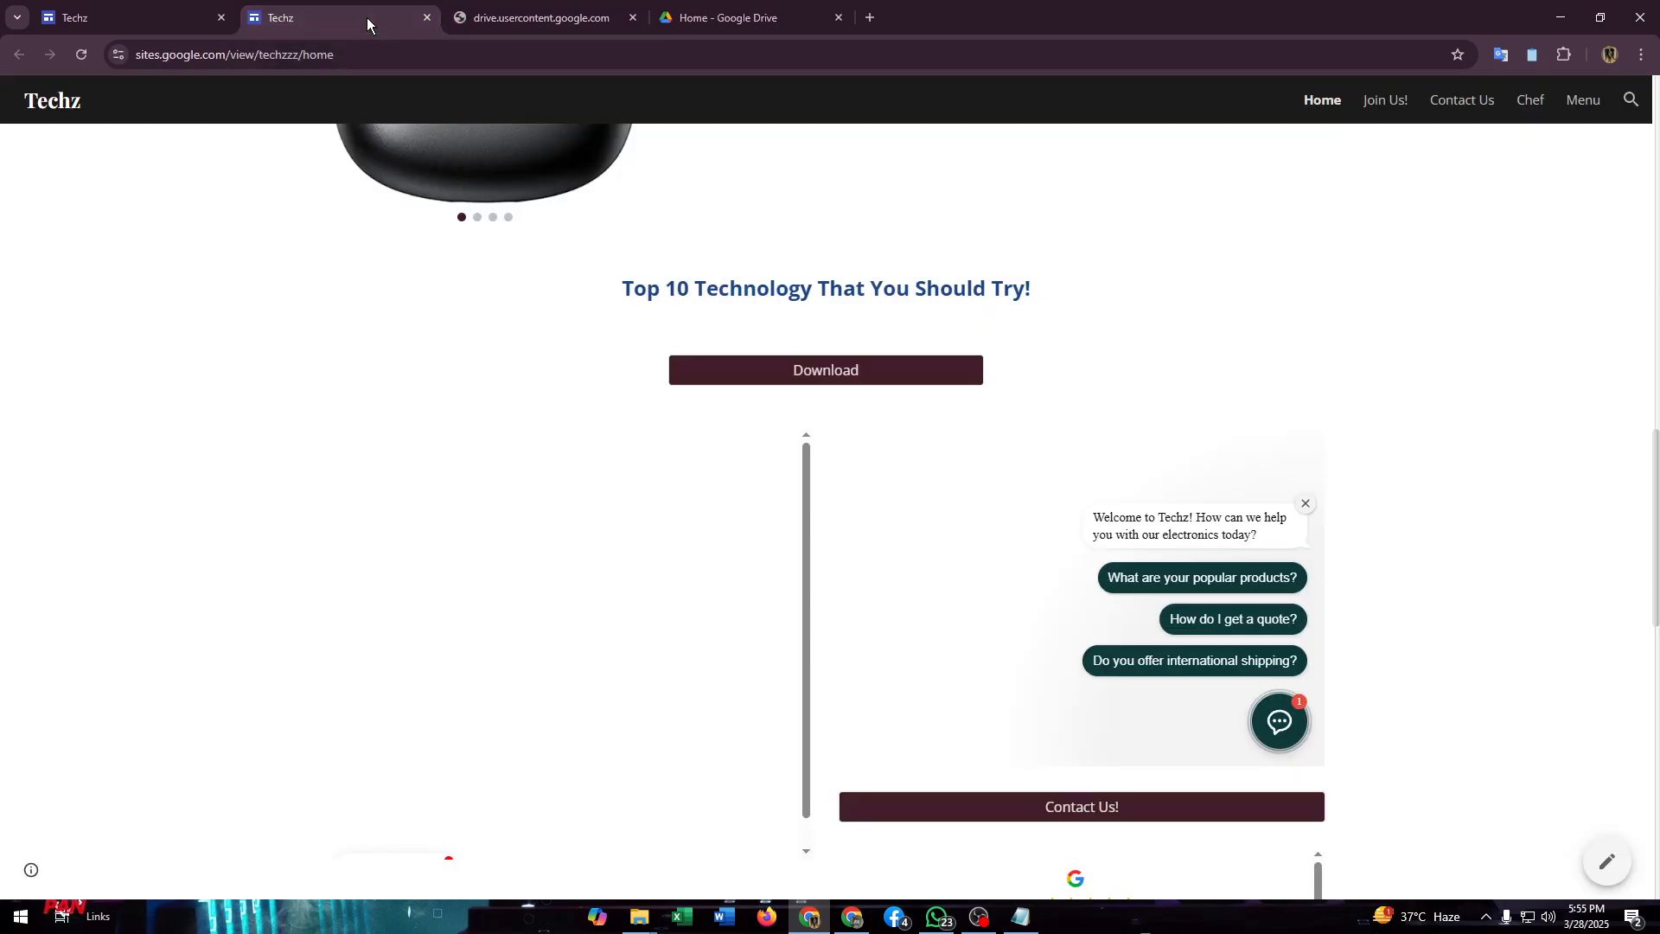
{"action": "left_click", "coordinate": [633, 17]}
{"action": "left_click", "coordinate": [748, 372]}
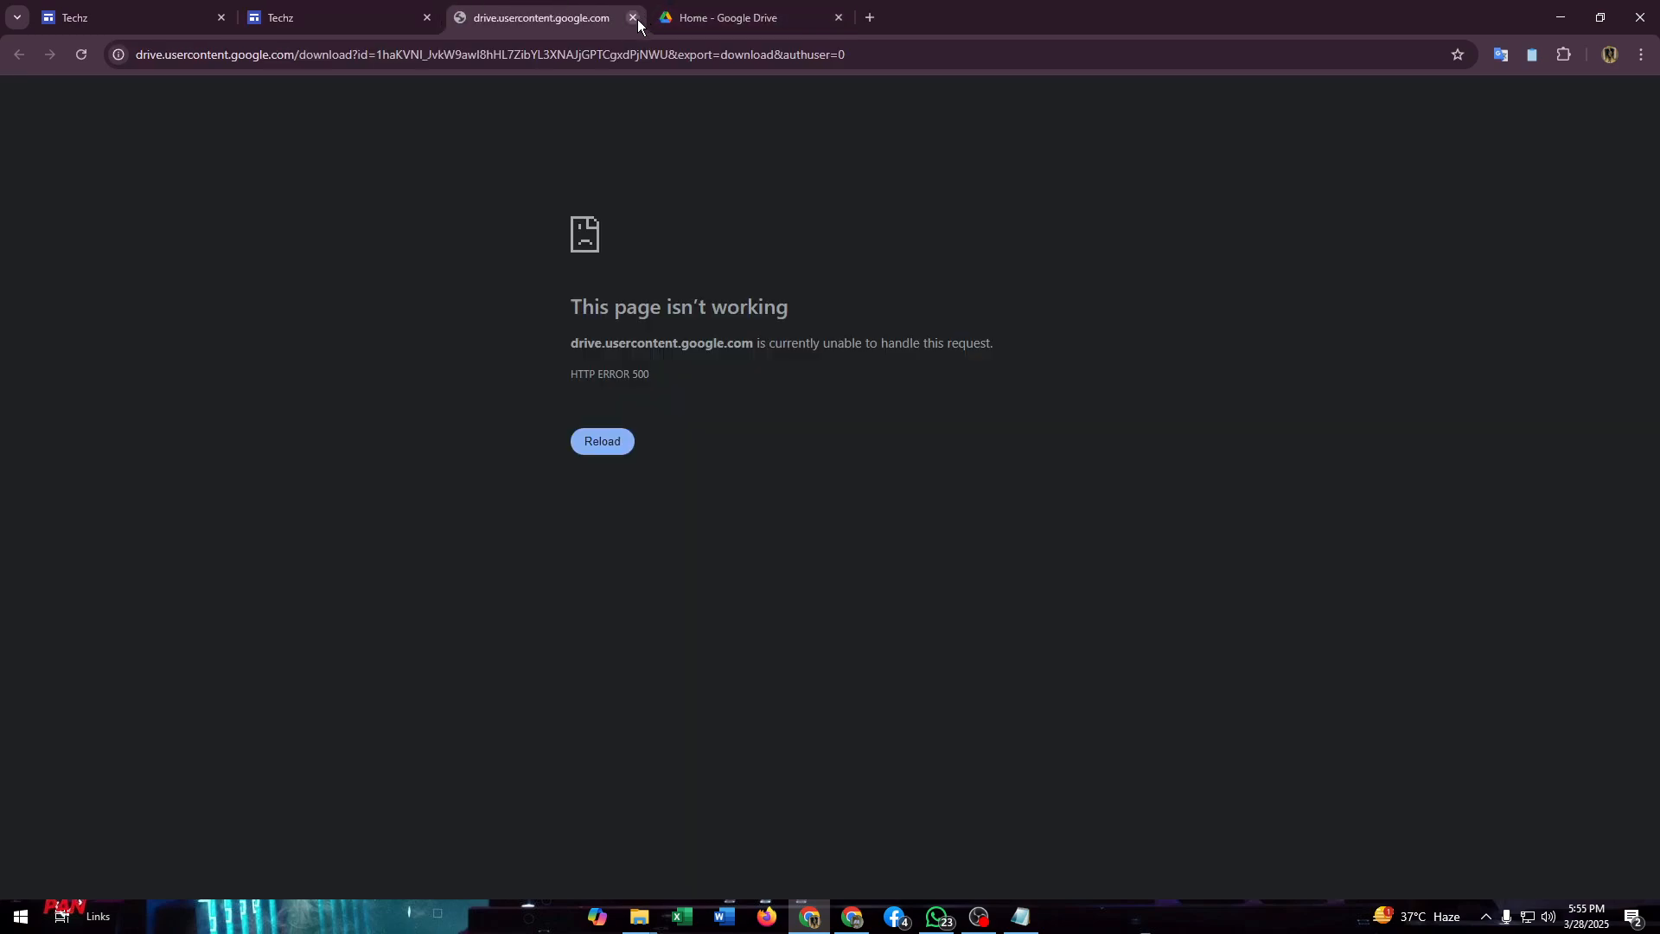
{"action": "left_click", "coordinate": [632, 17]}
Step: Return to the site editor and check the Download button's name and link settings without changing them
{"action": "left_click", "coordinate": [130, 17]}
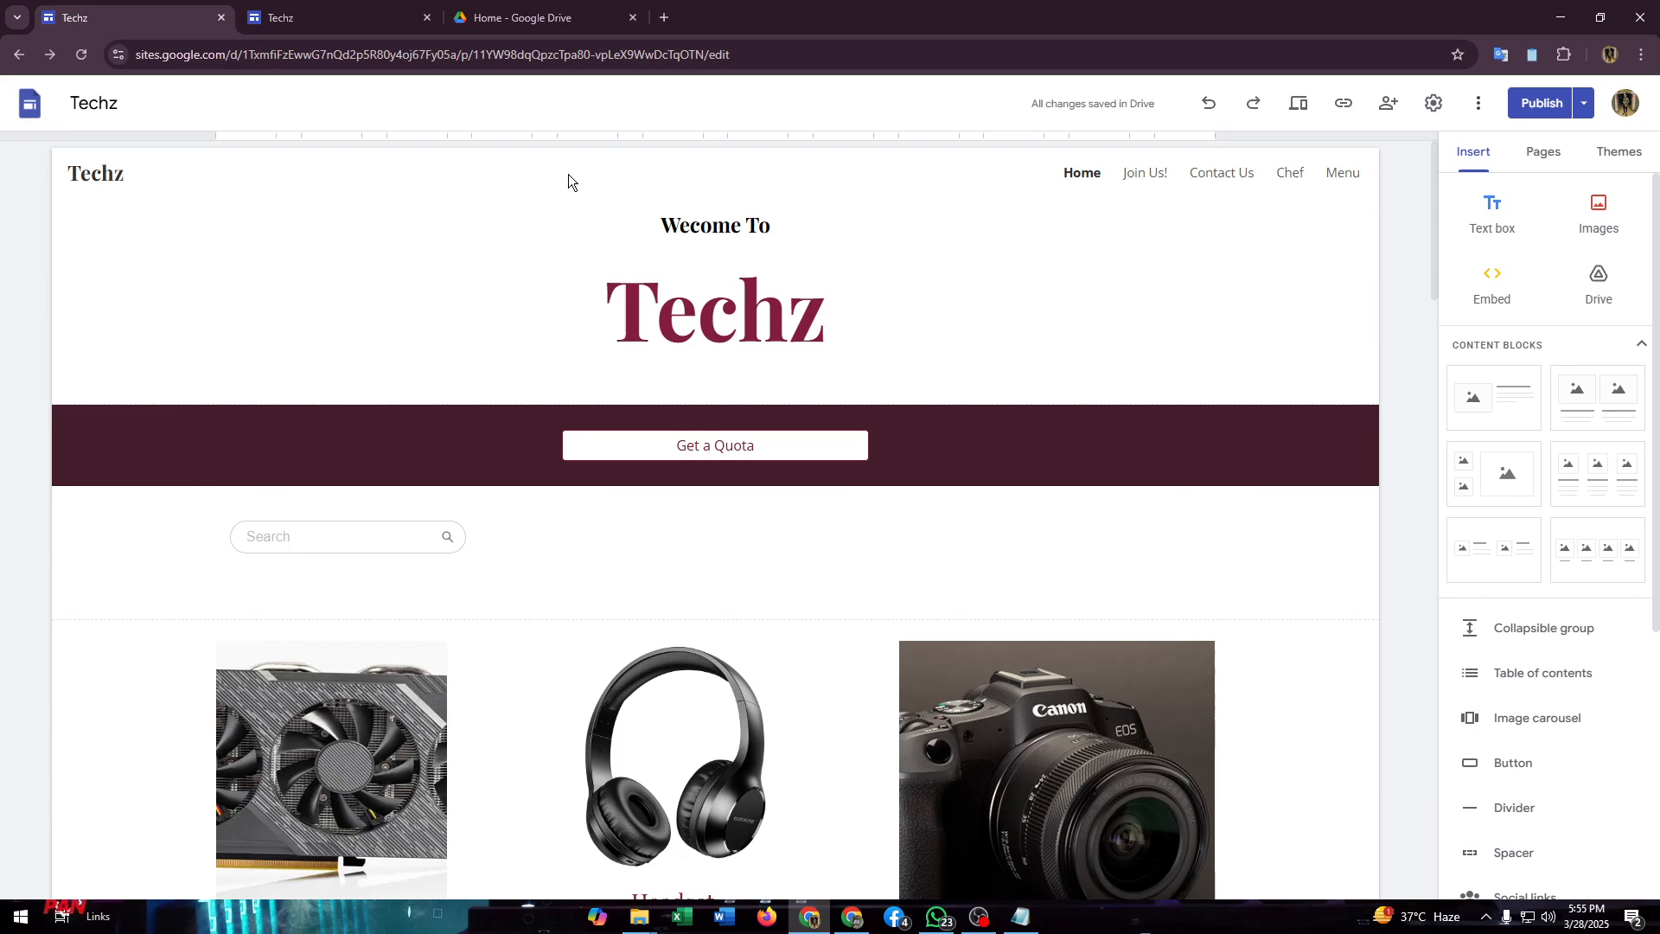
{"action": "scroll", "coordinate": [701, 367], "scroll_direction": "down", "scroll_amount": 4}
{"action": "scroll", "coordinate": [701, 368], "scroll_direction": "down", "scroll_amount": 14}
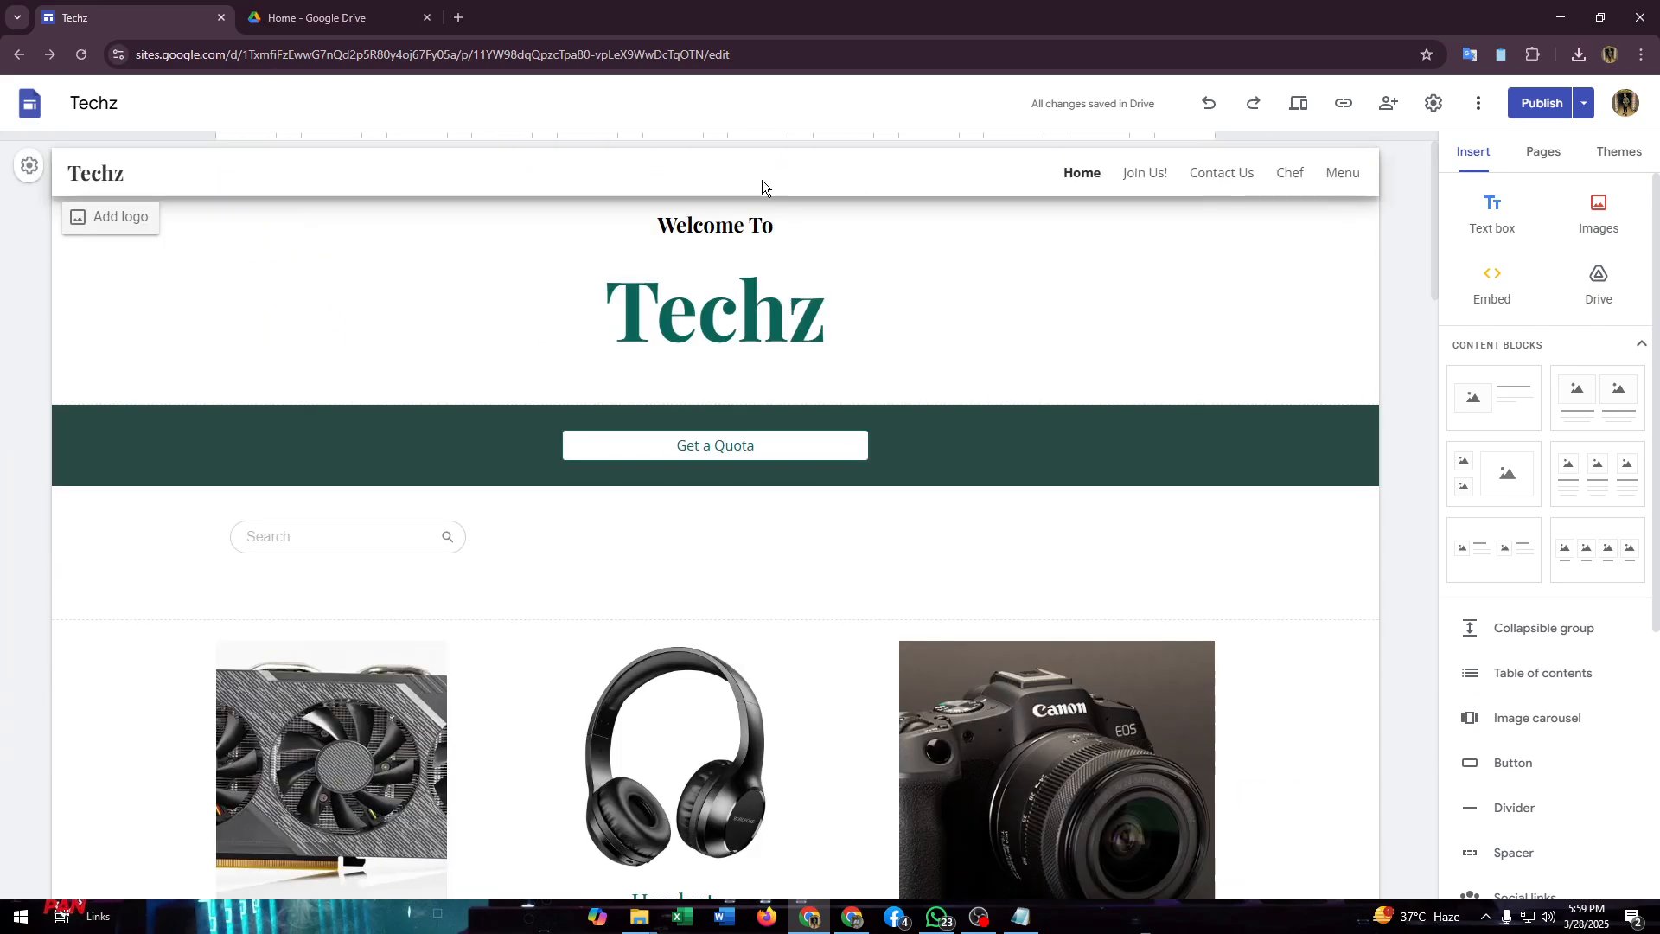
{"action": "scroll", "coordinate": [752, 346], "scroll_direction": "down", "scroll_amount": 15}
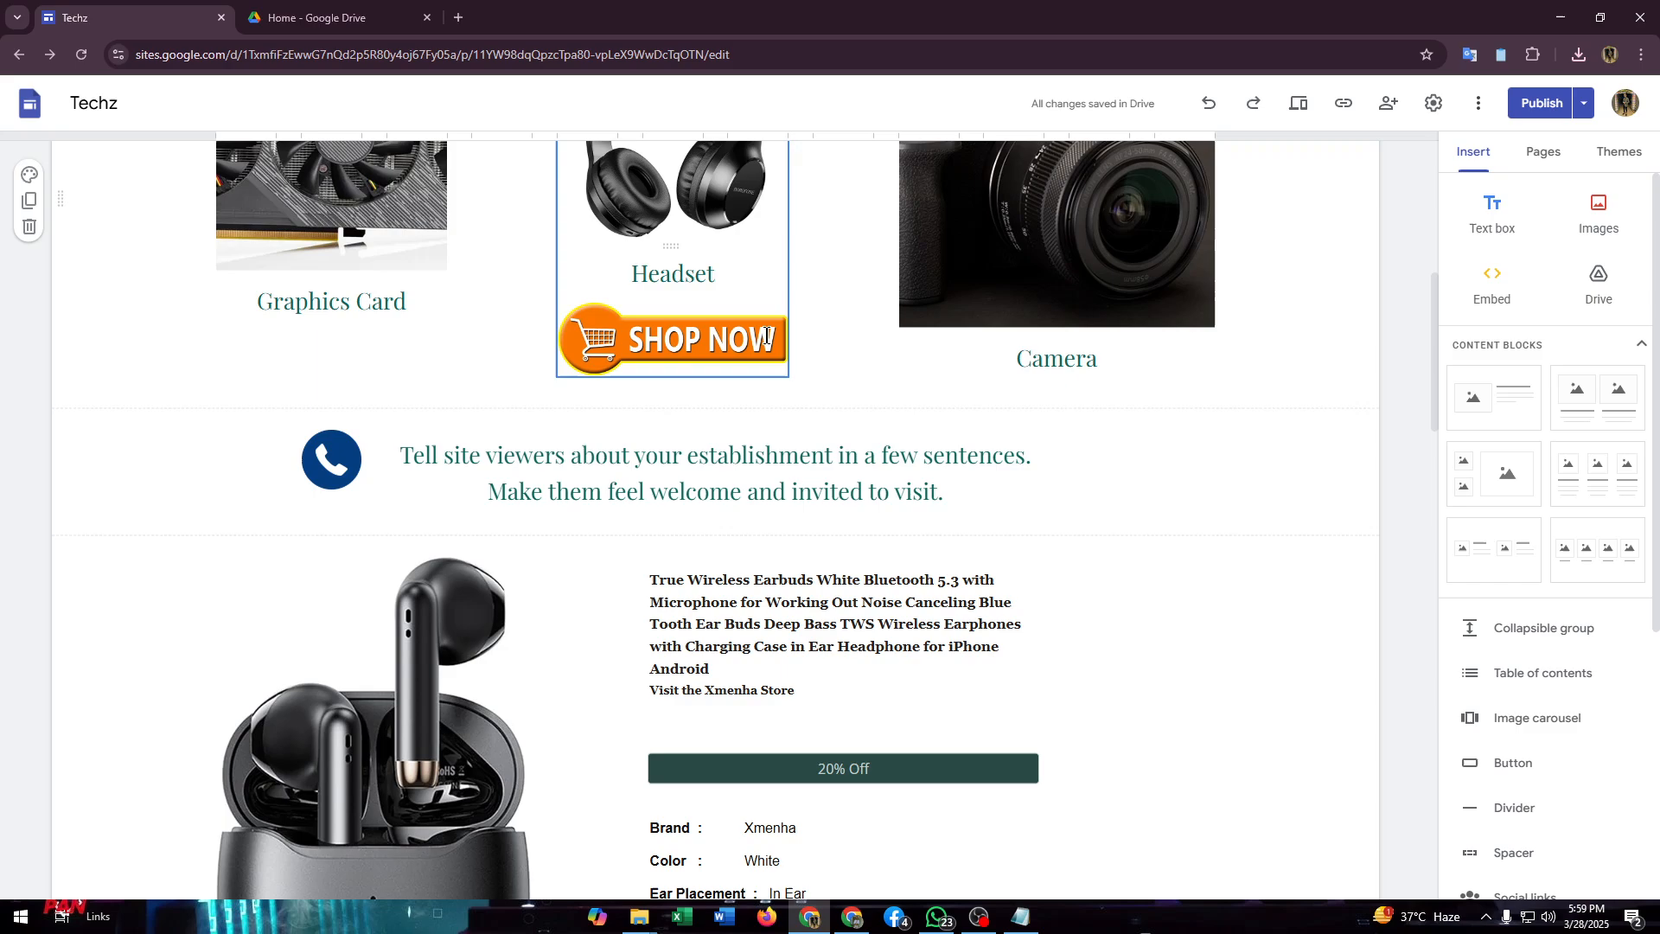
{"action": "scroll", "coordinate": [736, 524], "scroll_direction": "down", "scroll_amount": 1}
{"action": "left_click", "coordinate": [730, 482]}
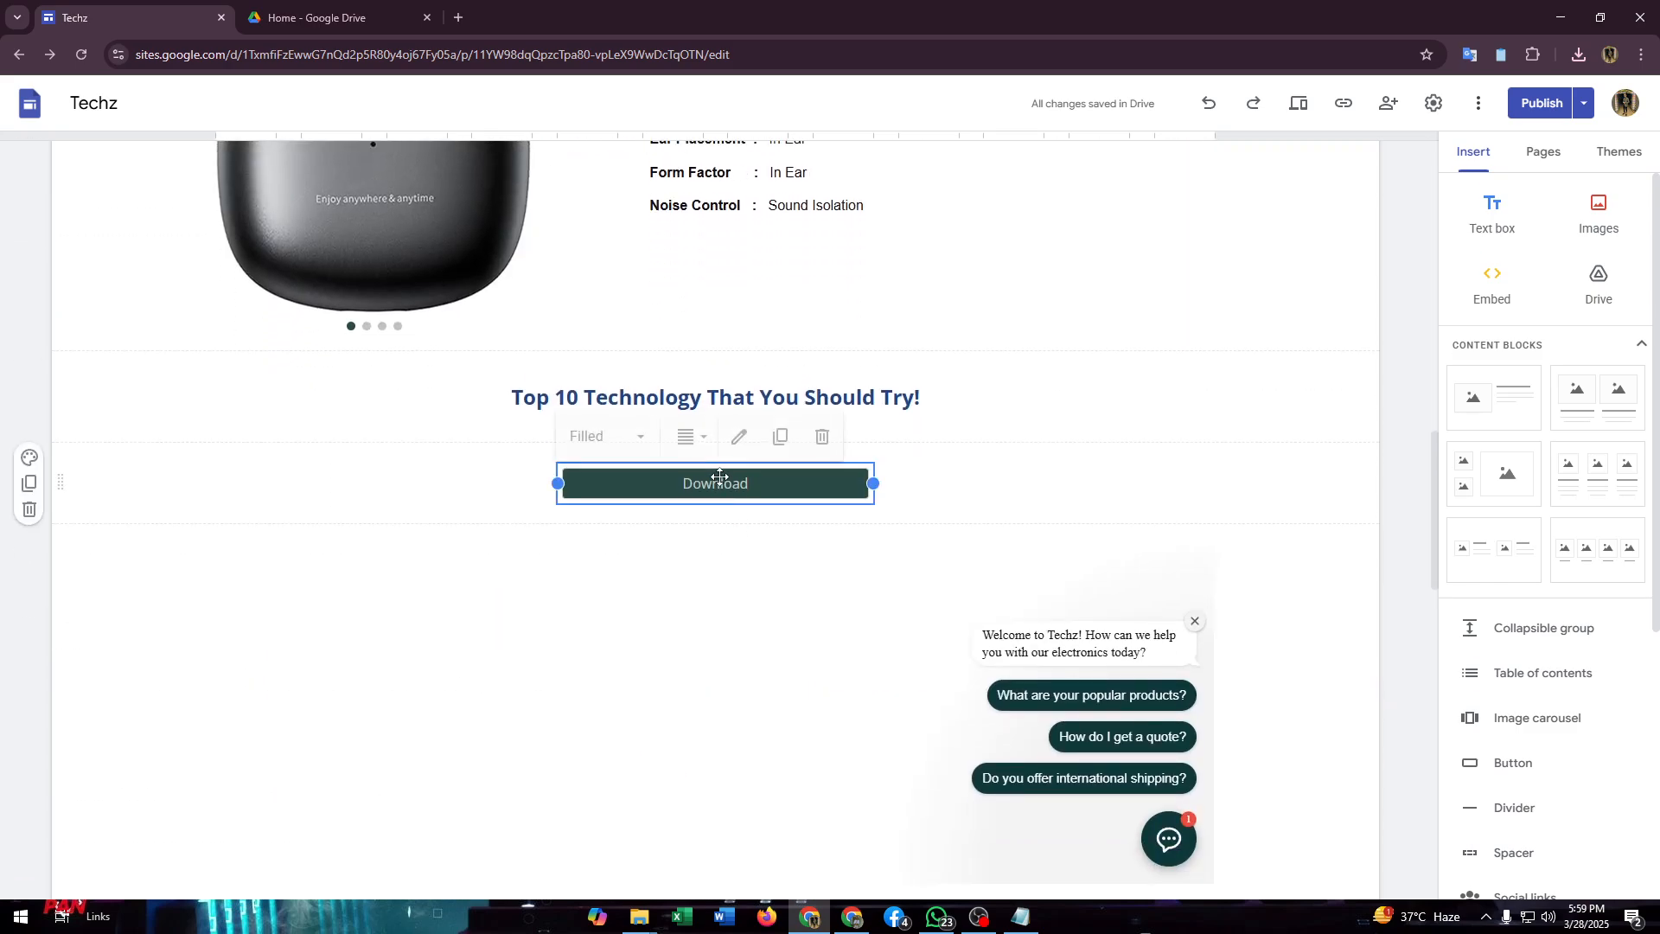
{"action": "left_click", "coordinate": [737, 434]}
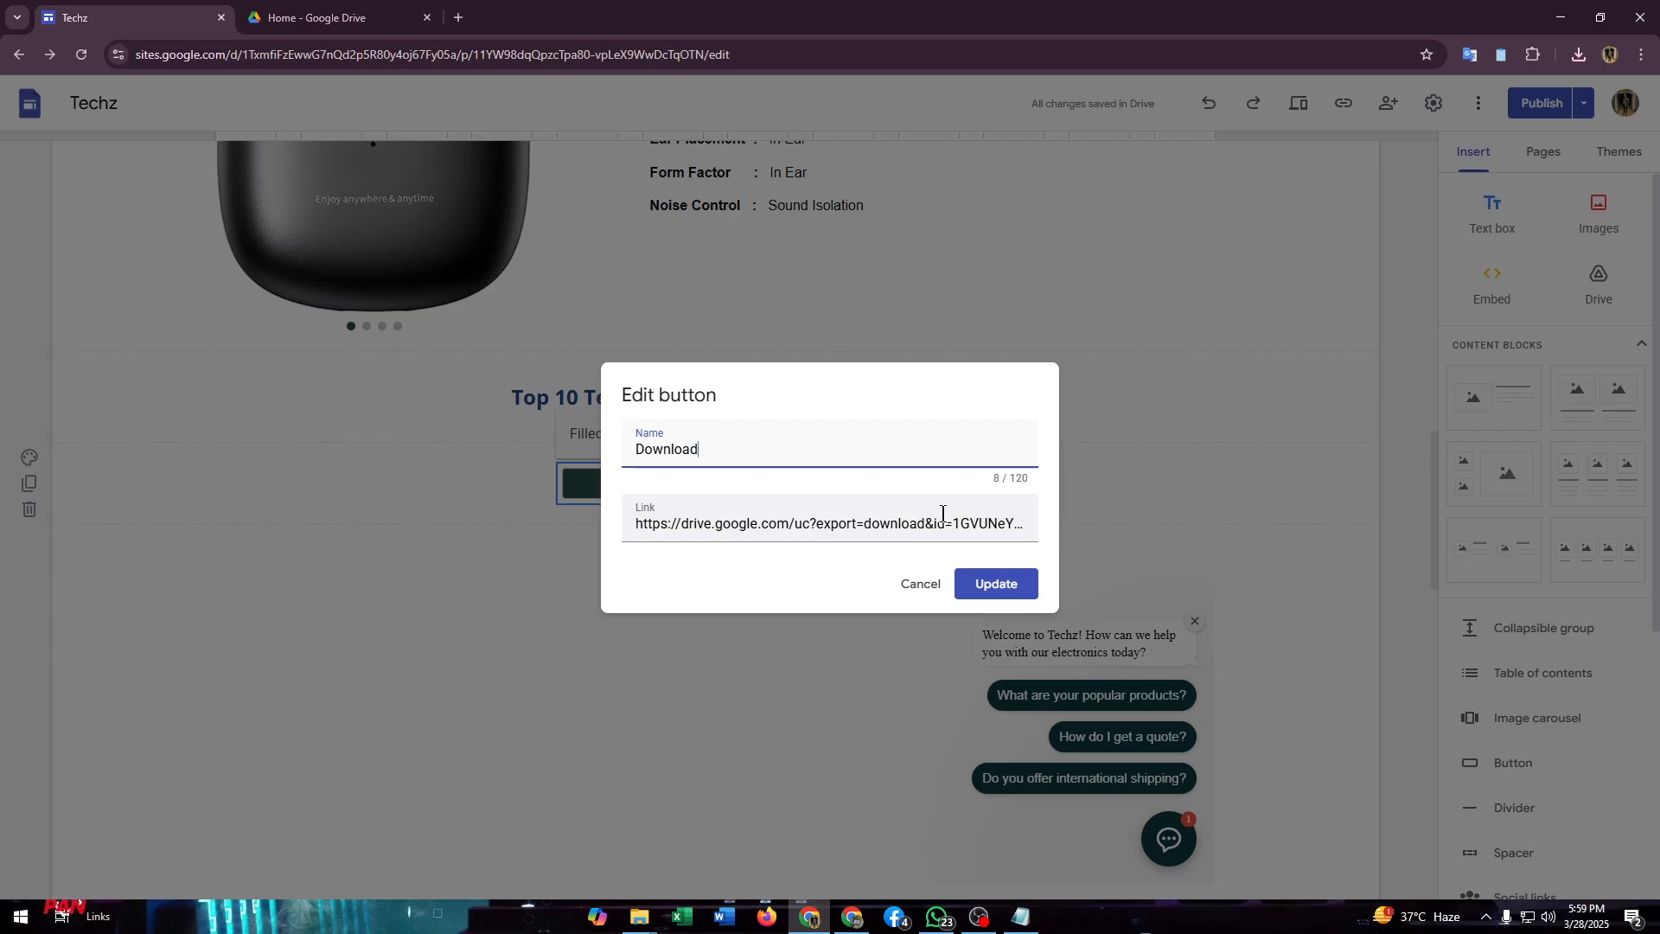
{"action": "left_click", "coordinate": [915, 583]}
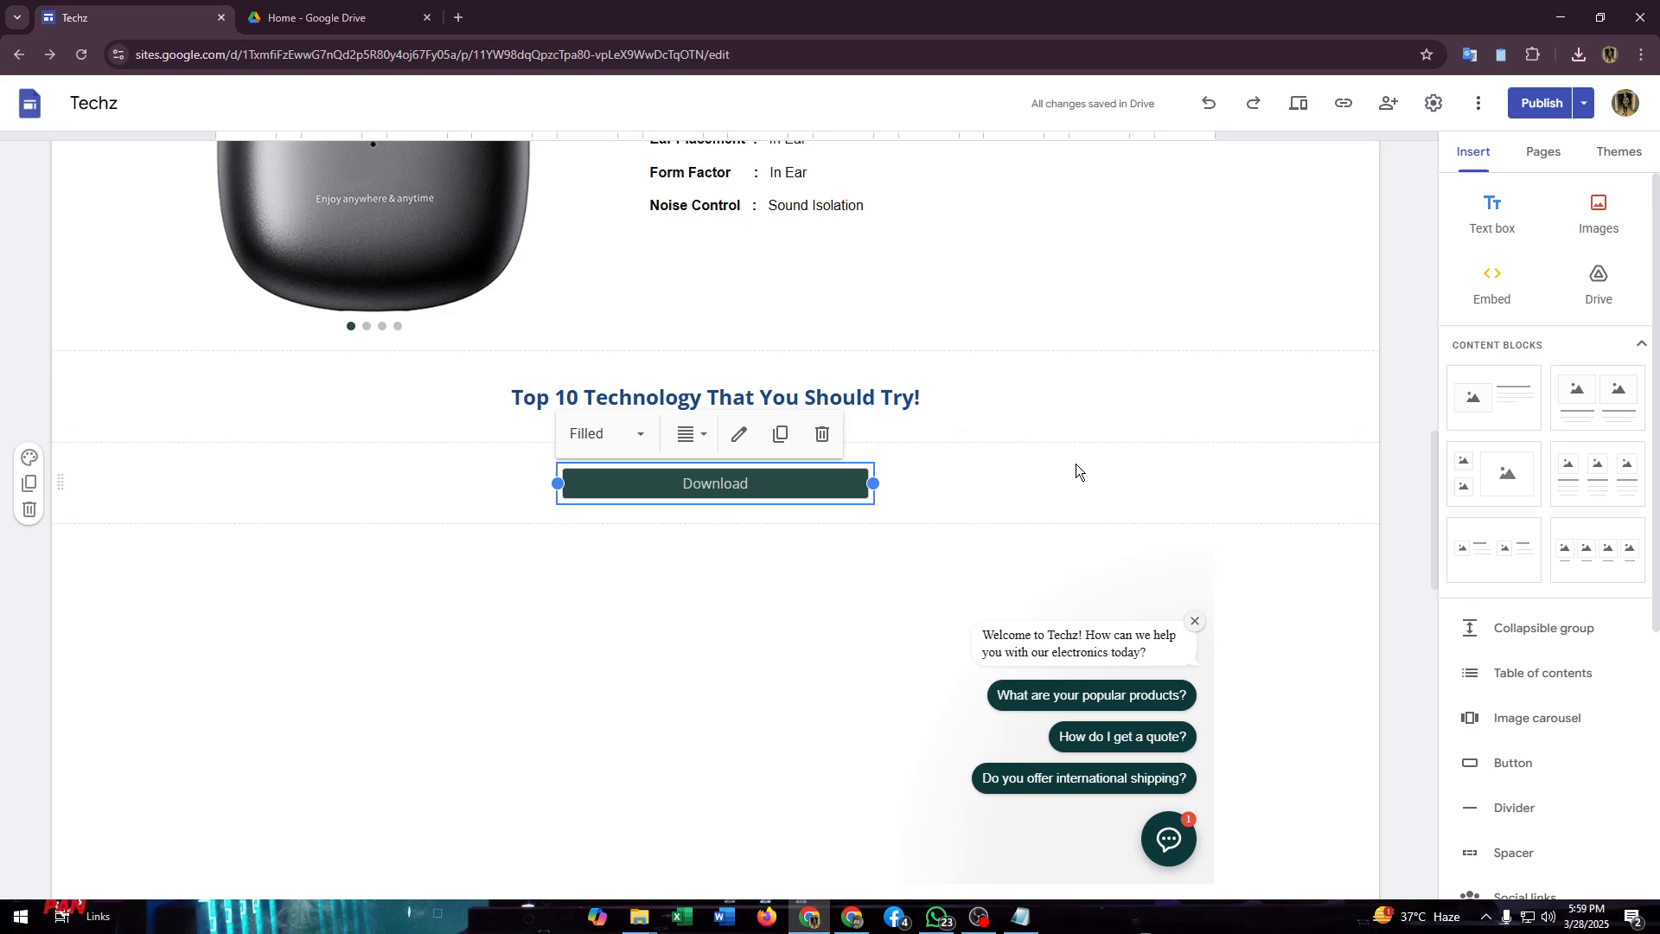
{"action": "left_click", "coordinate": [998, 491]}
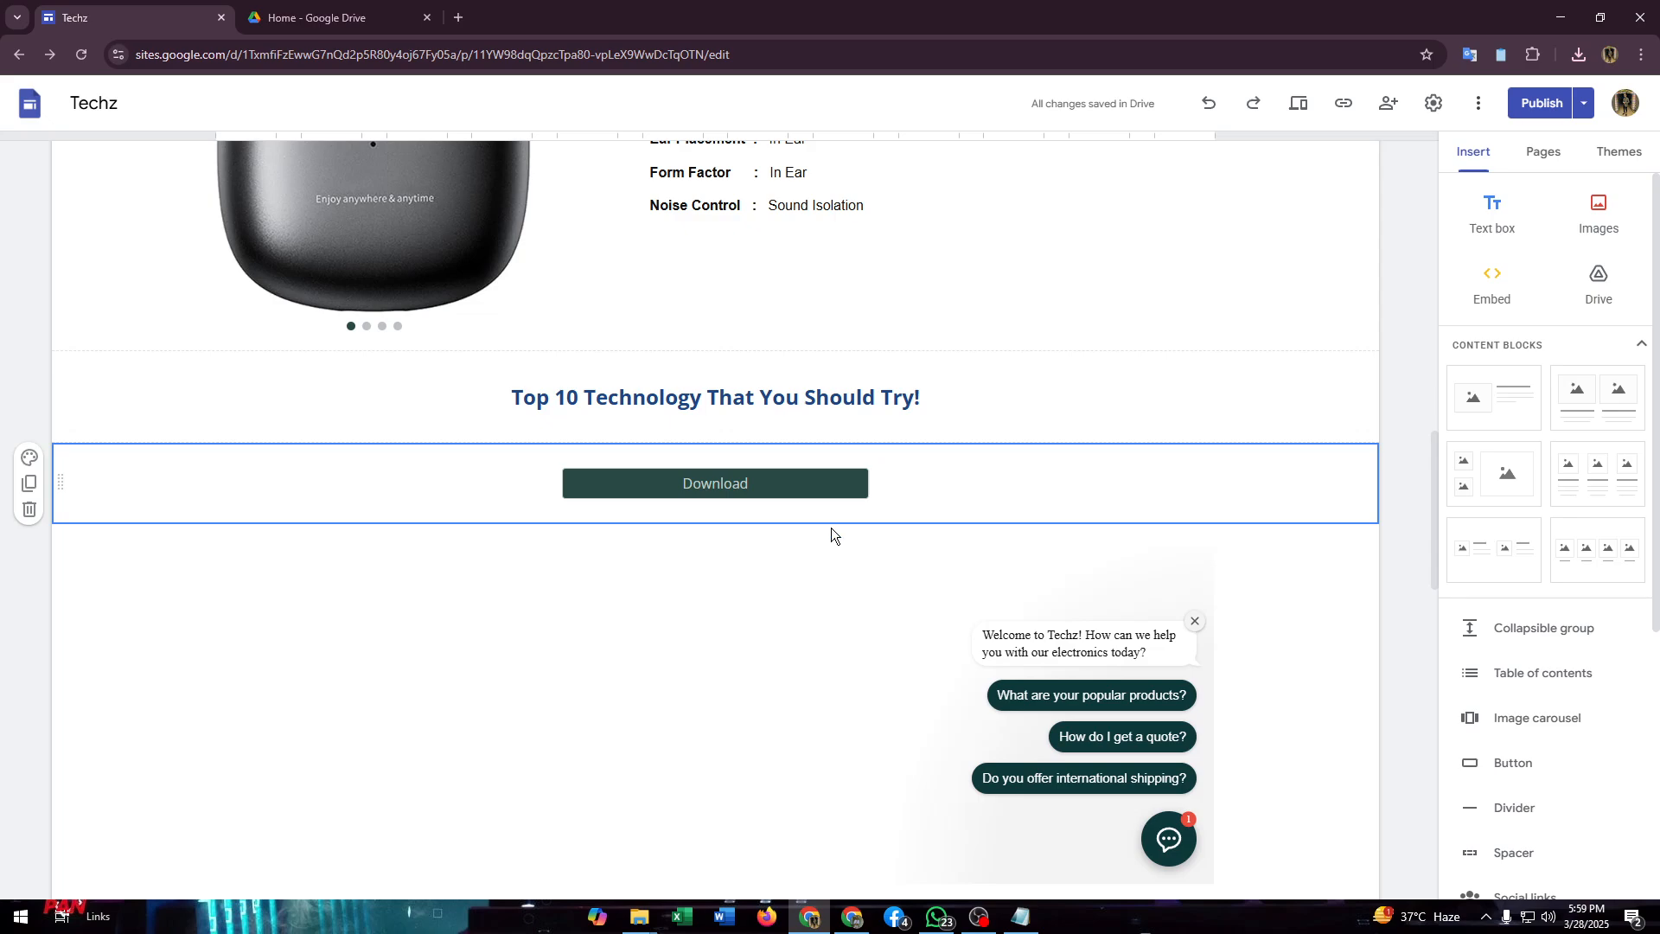
Step: Reopen the Download button's settings and highlight "file" and the file ID within the sharing link in Notepad
{"action": "left_click", "coordinate": [706, 475]}
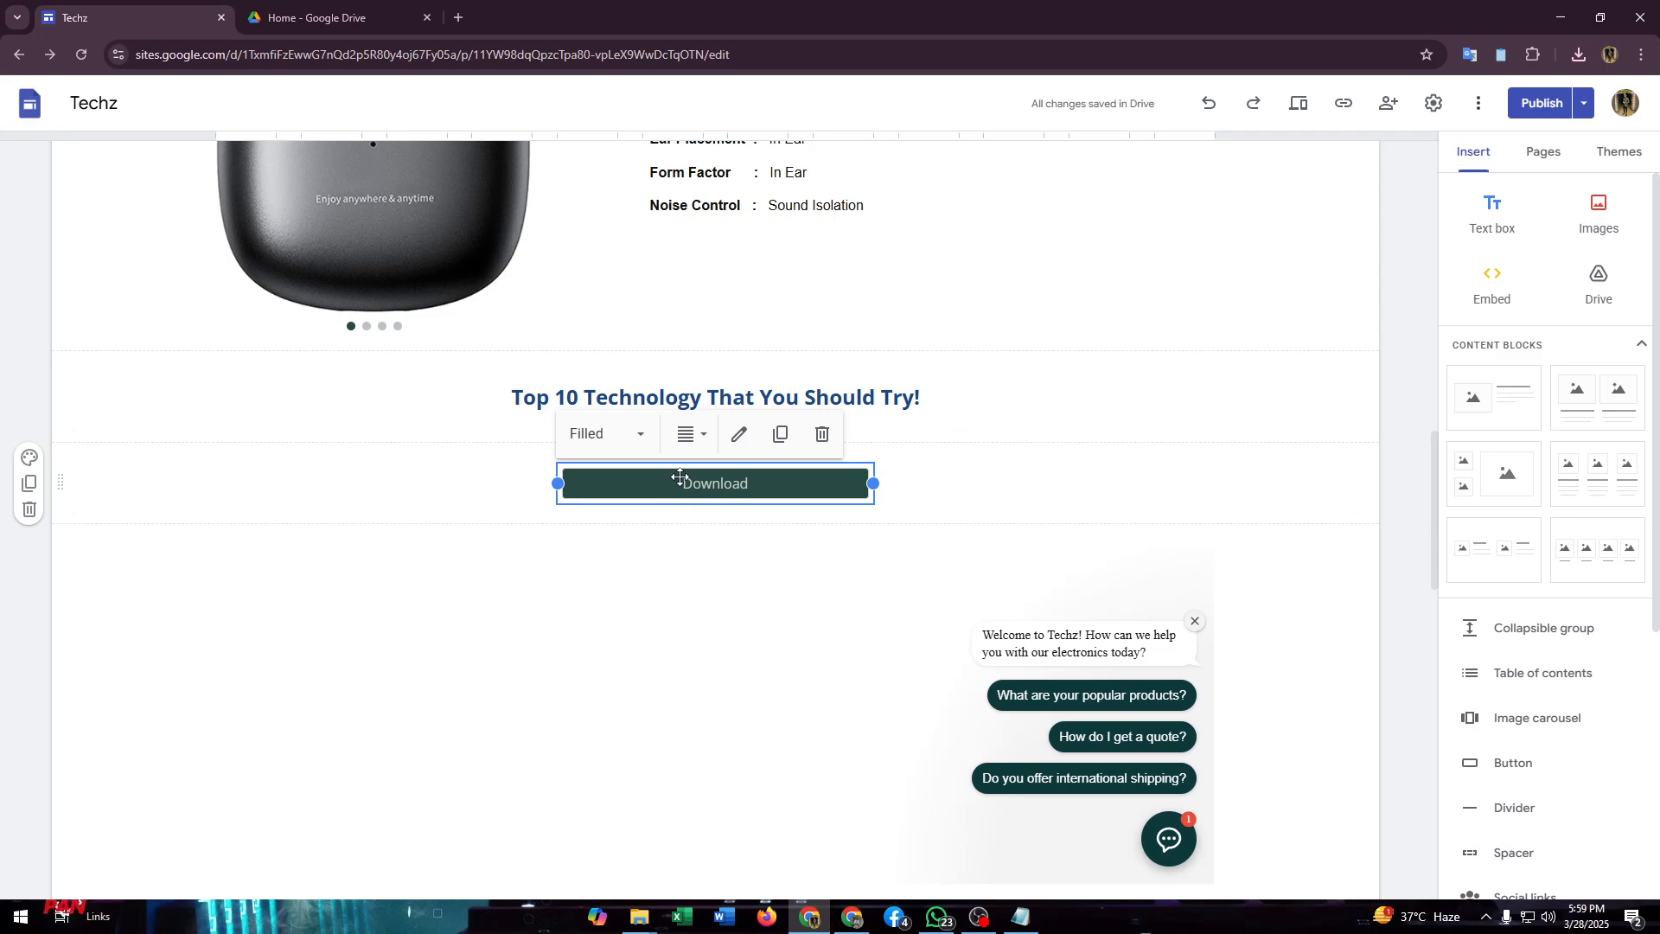
{"action": "left_click", "coordinate": [738, 434]}
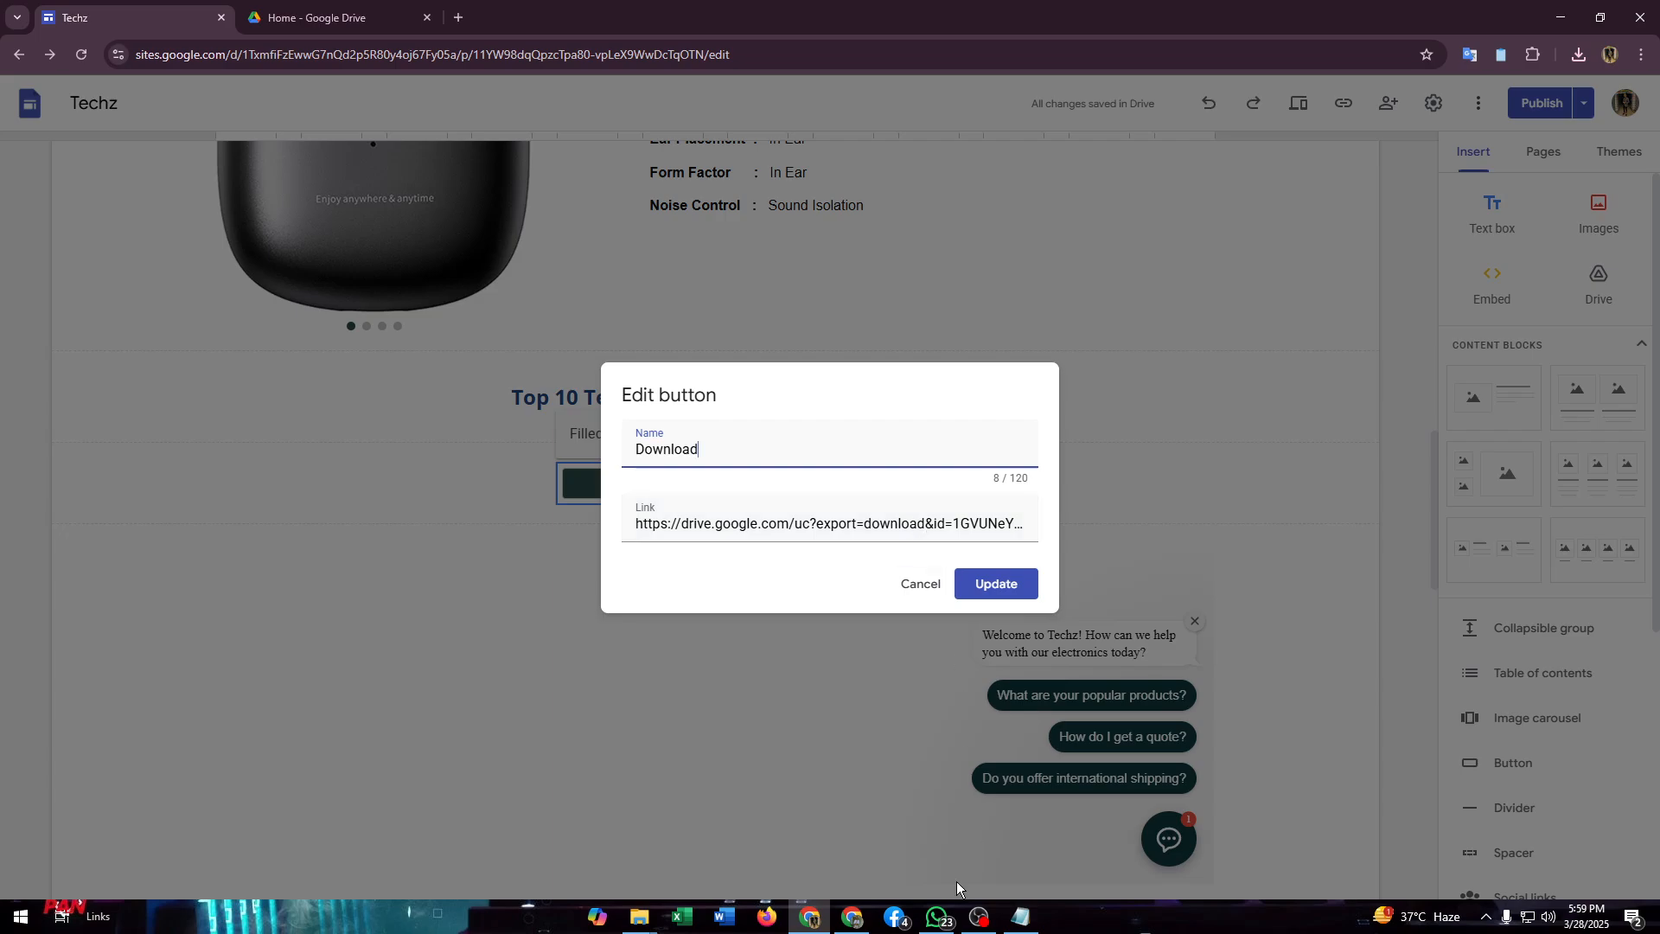
{"action": "left_click", "coordinate": [1021, 918]}
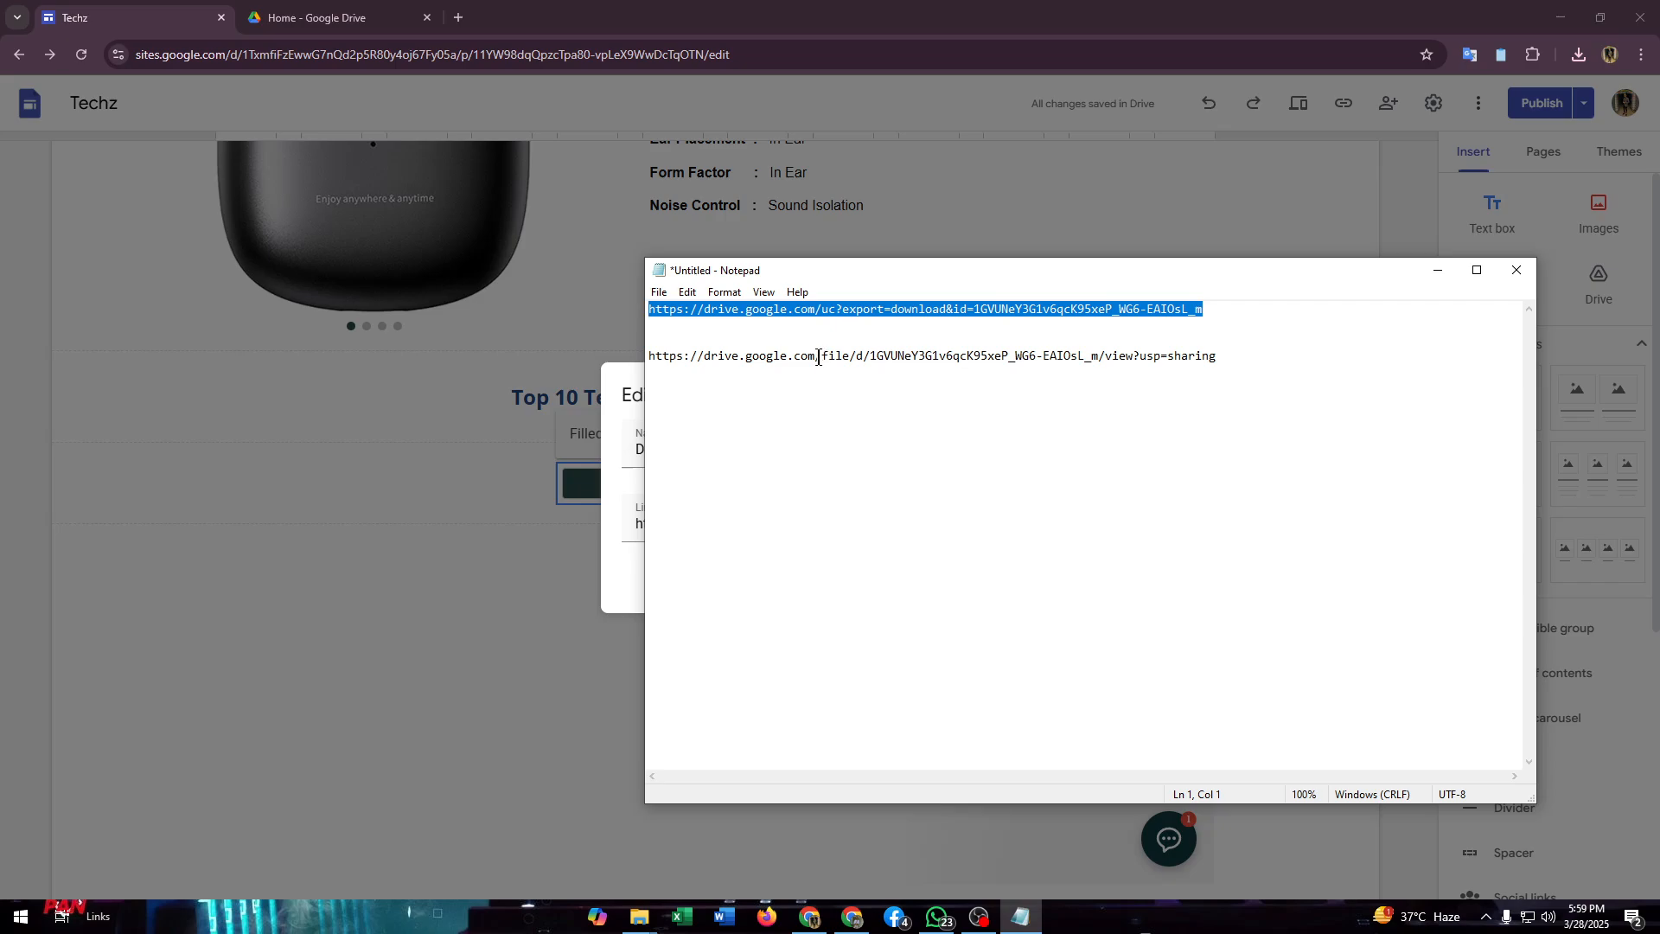
{"action": "left_click_drag", "start_coordinate": [820, 357], "coordinate": [852, 357]}
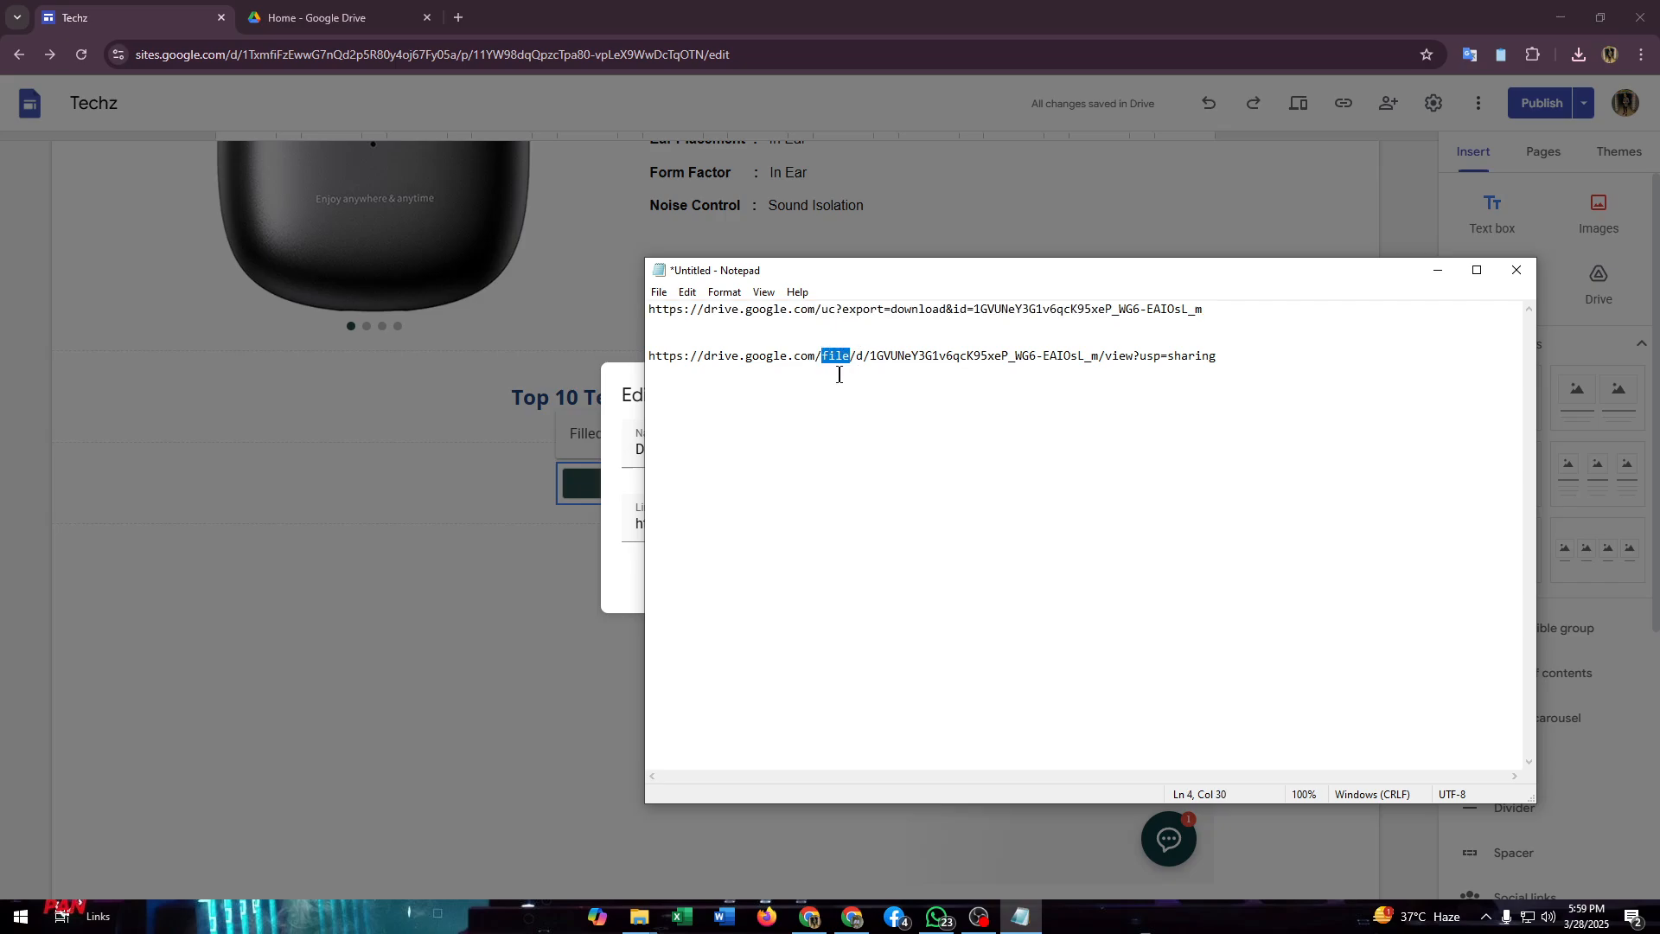
{"action": "left_click", "coordinate": [879, 386]}
{"action": "left_click_drag", "start_coordinate": [871, 361], "coordinate": [1089, 365]}
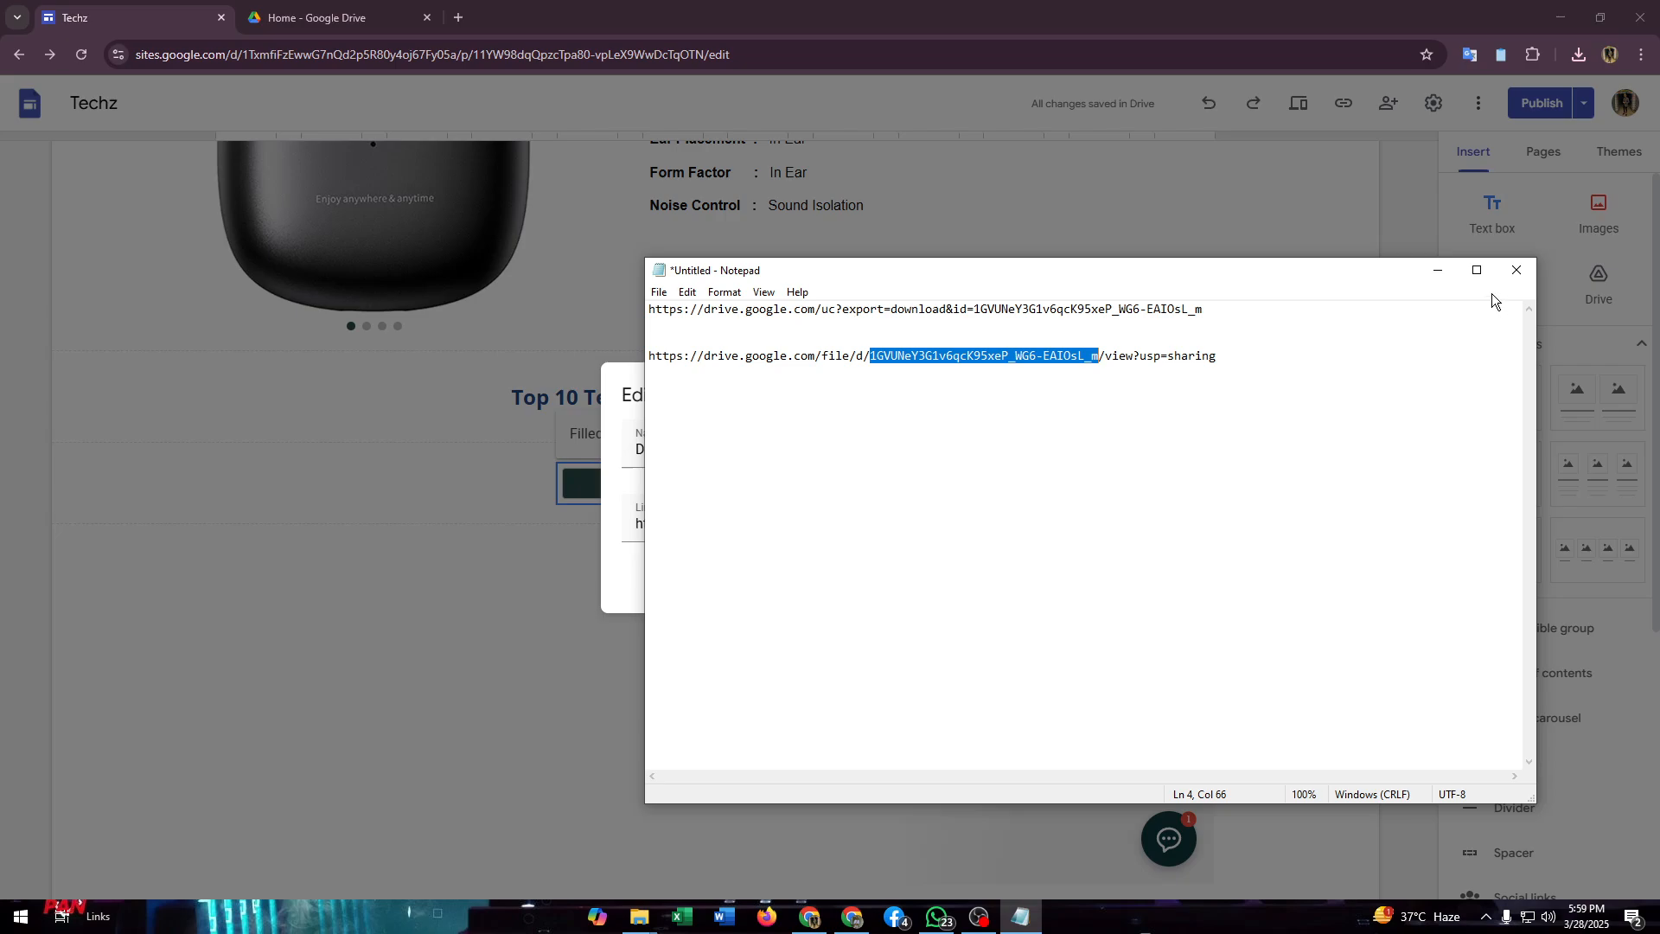
Step: Copy the full direct download link from Notepad and update the Download button in the site editor
{"action": "left_click", "coordinate": [1217, 316]}
{"action": "key", "text": "shift+Home"}
{"action": "key", "text": "ctrl+c"}
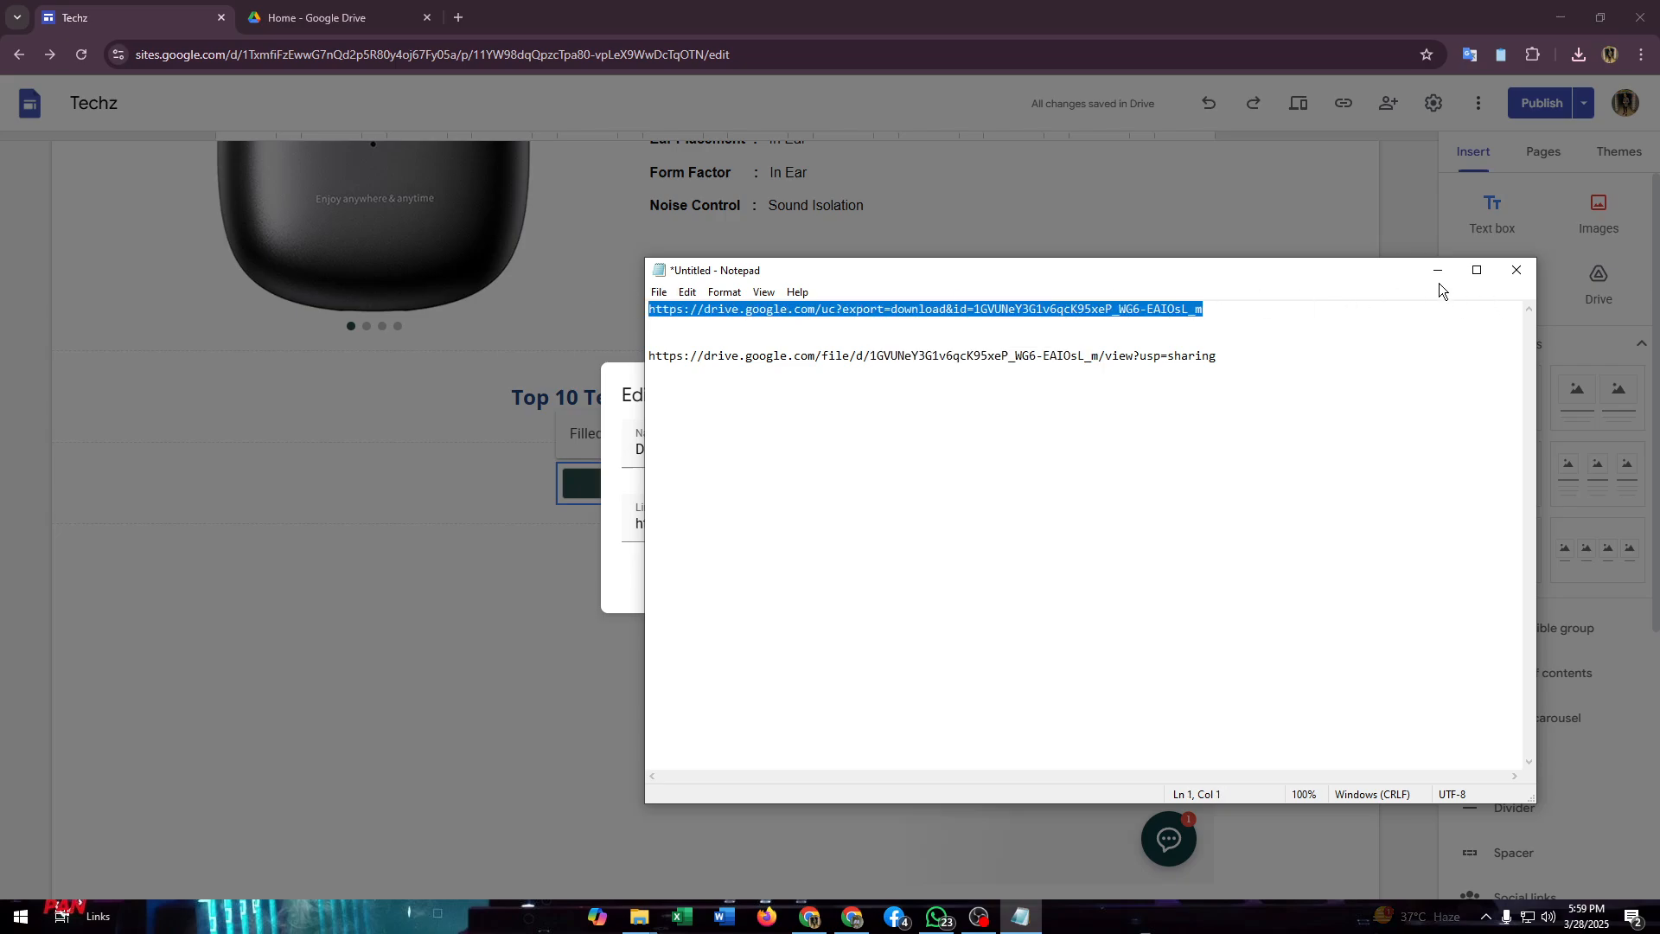
{"action": "key", "text": "alt+Tab"}
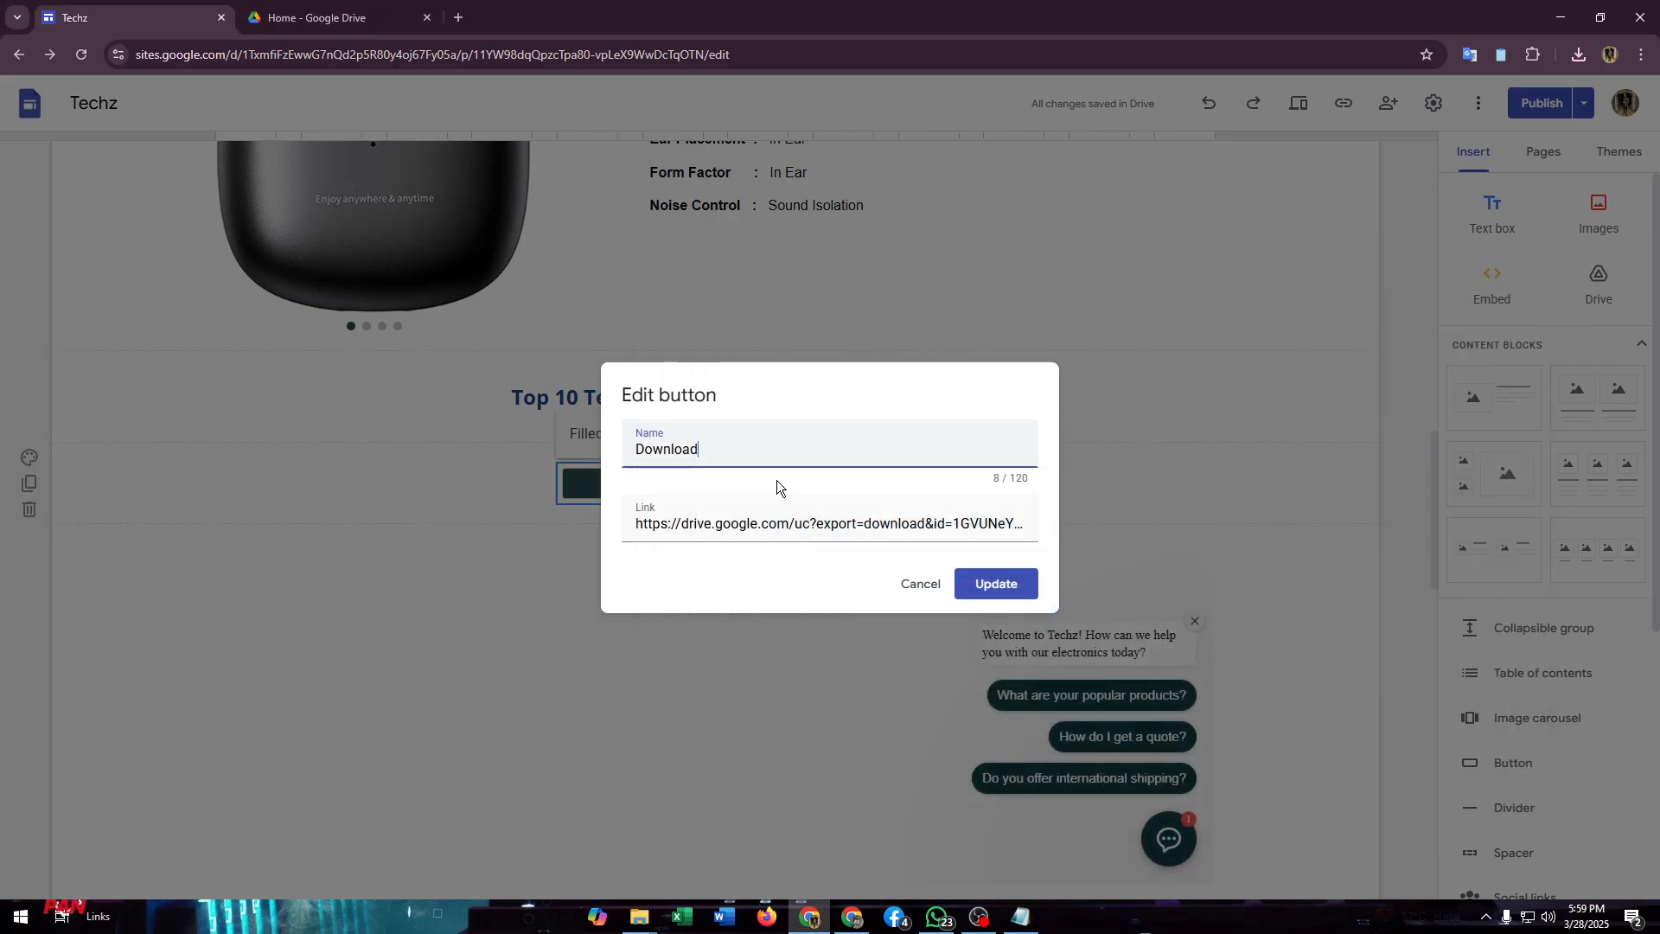
{"action": "left_click", "coordinate": [988, 581]}
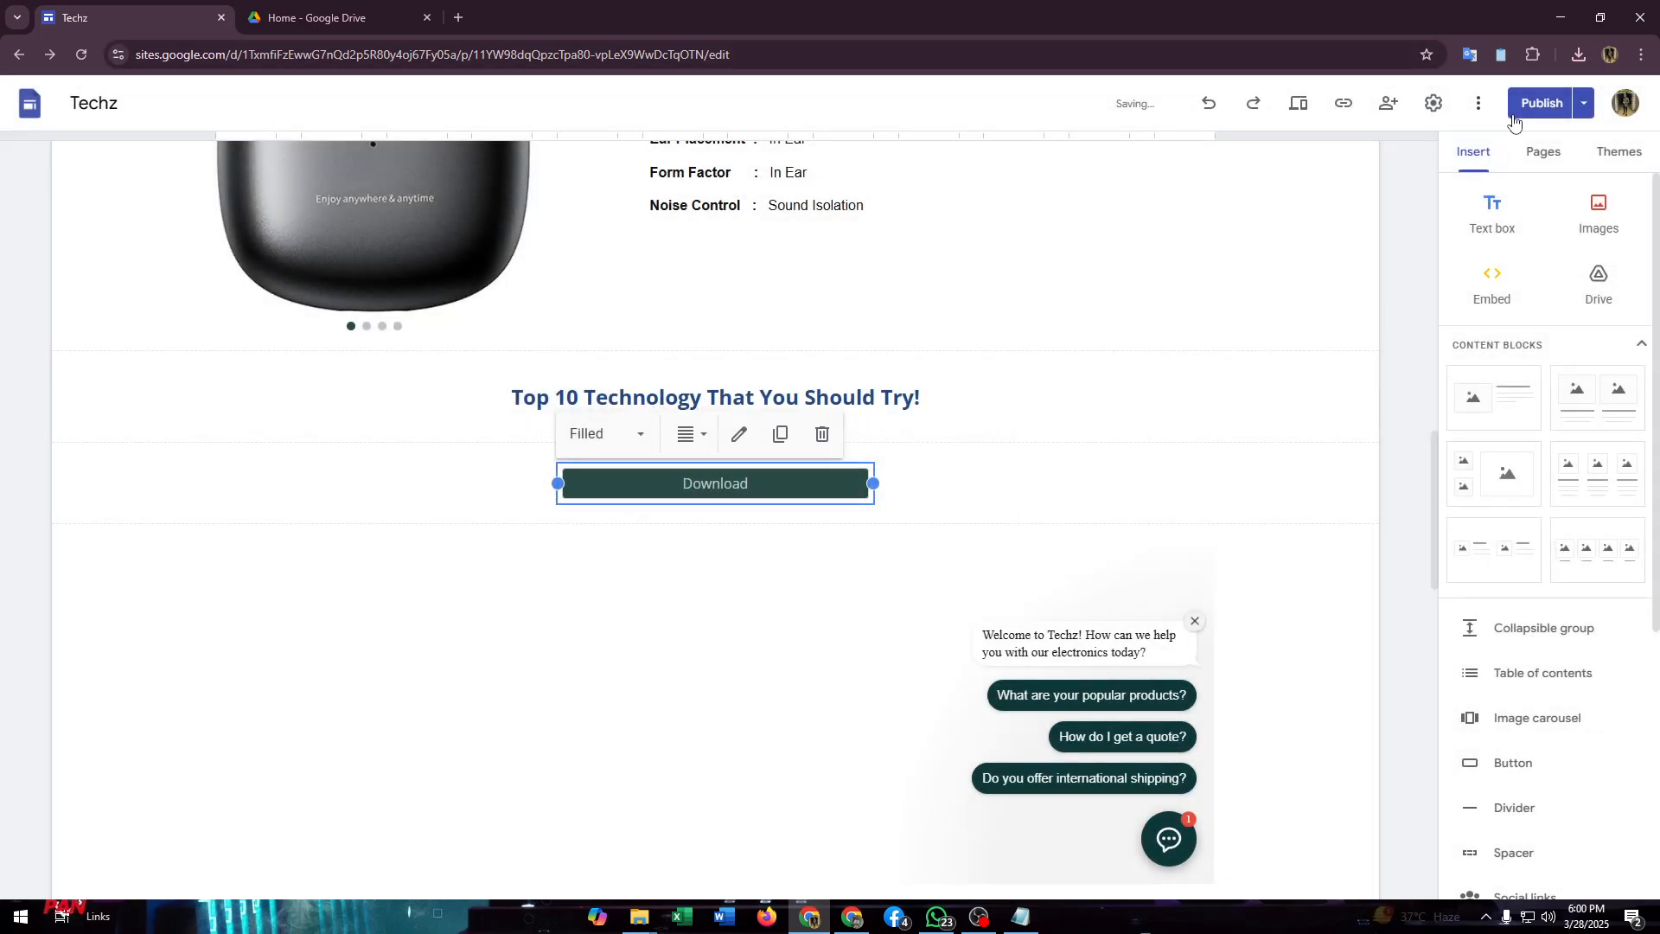
Step: View the published Techz site and test the Download button under the "Top 10 Technology That You Should Try!" title
{"action": "left_click", "coordinate": [1583, 102]}
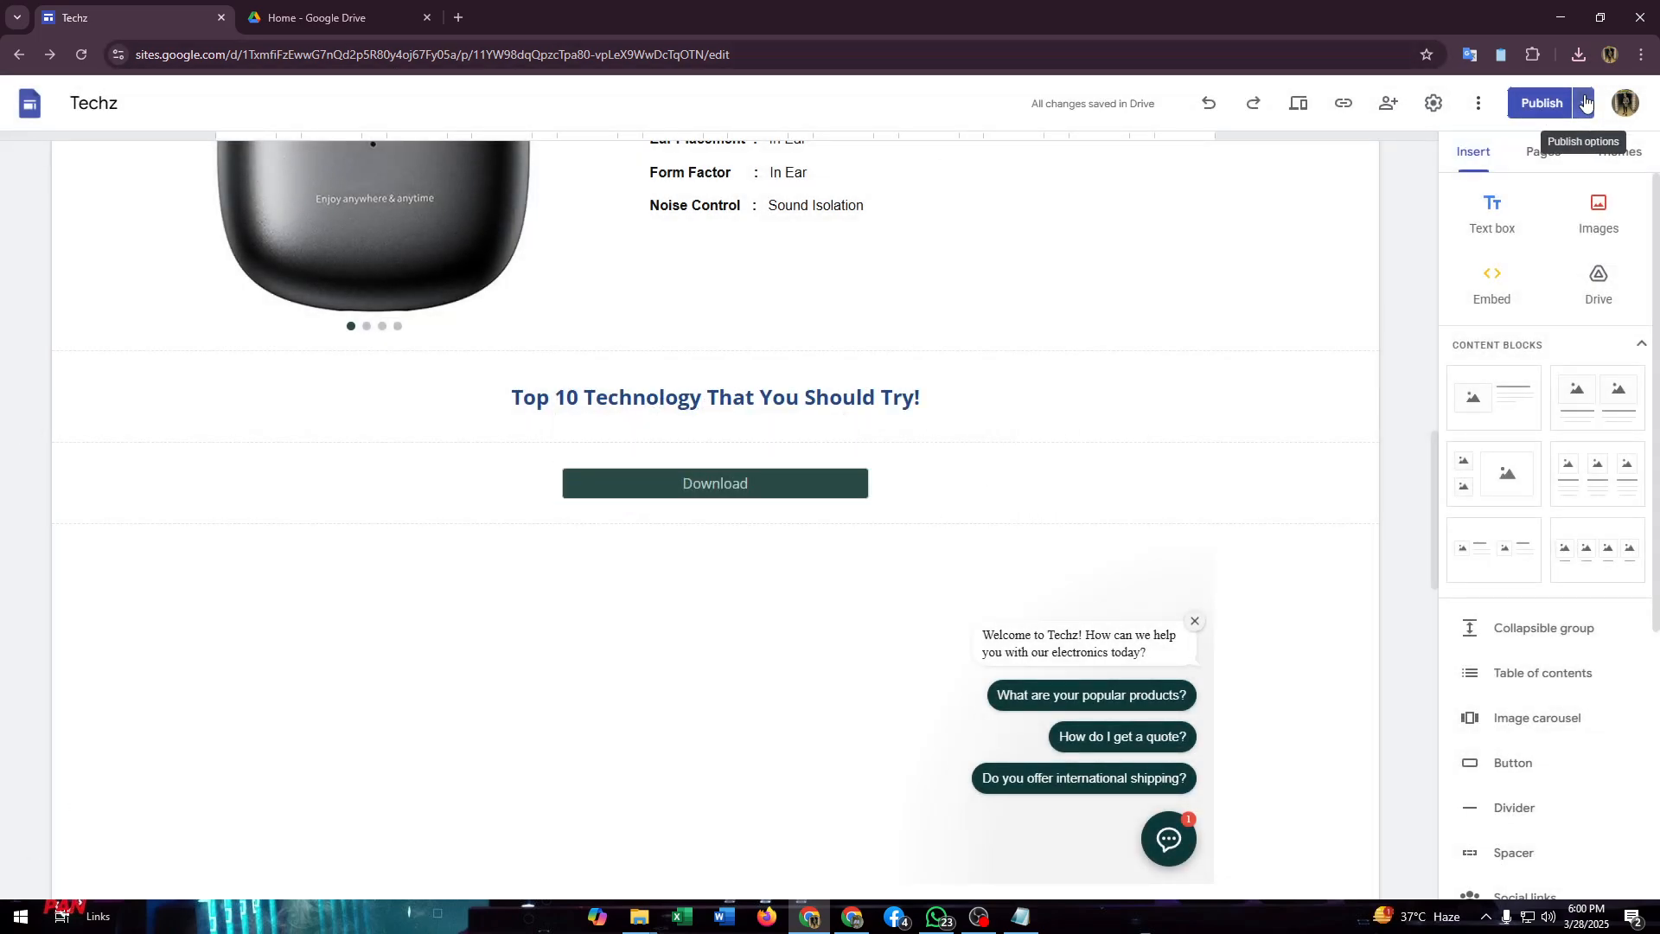
{"action": "left_click", "coordinate": [1427, 195]}
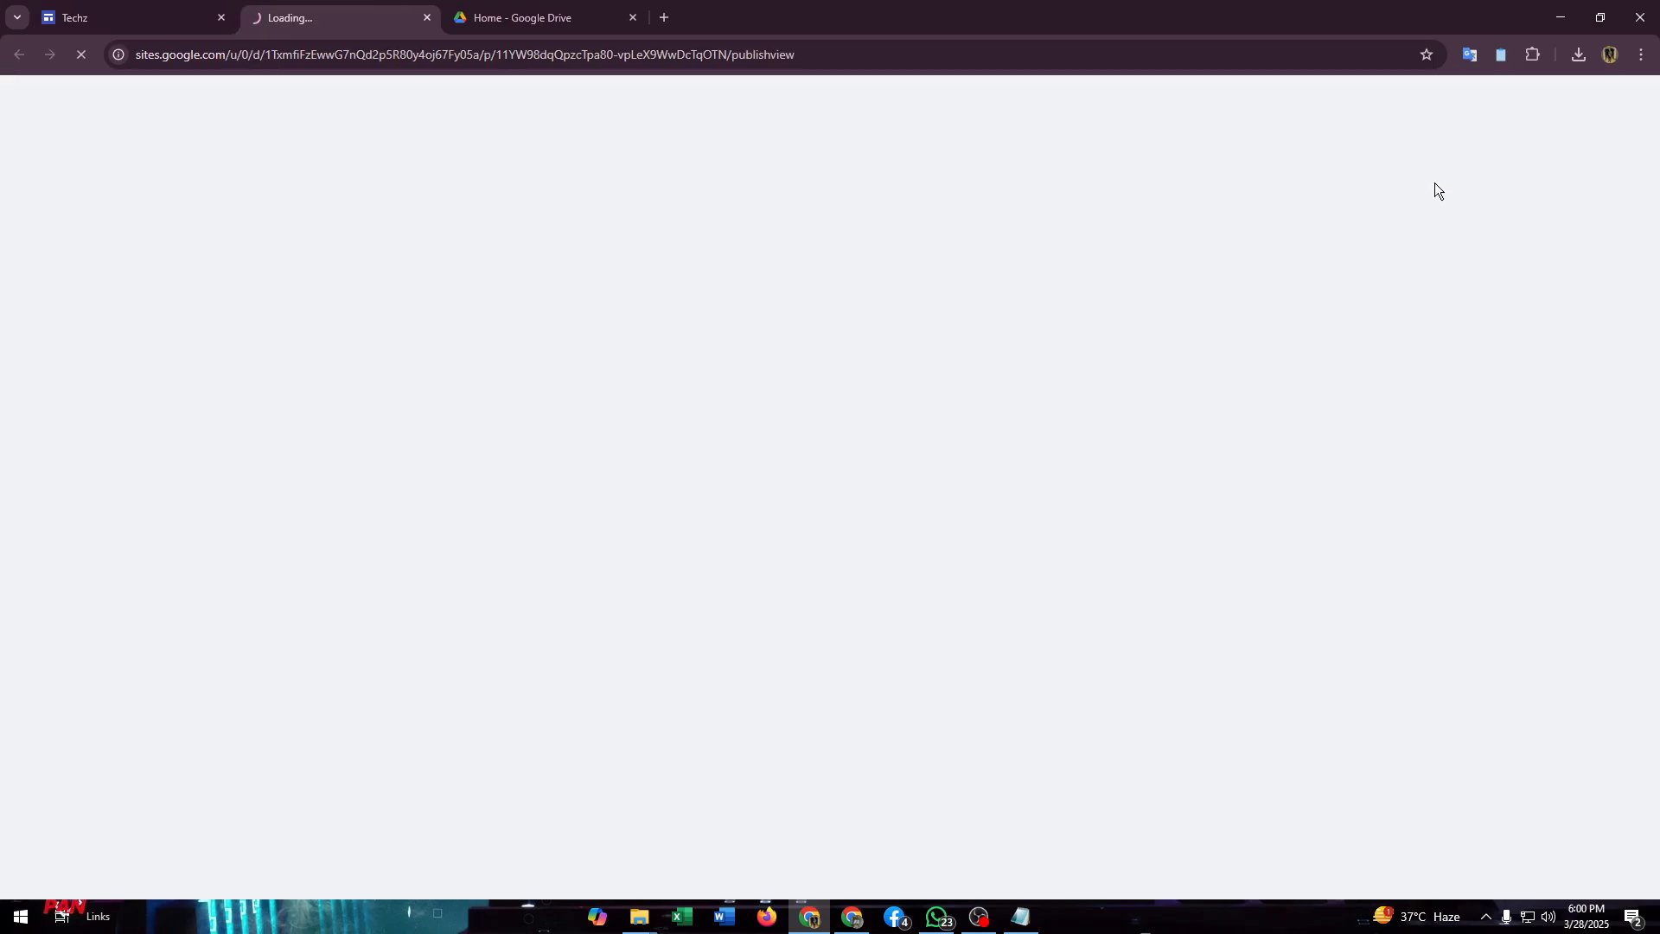
{"action": "scroll", "coordinate": [506, 246], "scroll_direction": "down", "scroll_amount": 9}
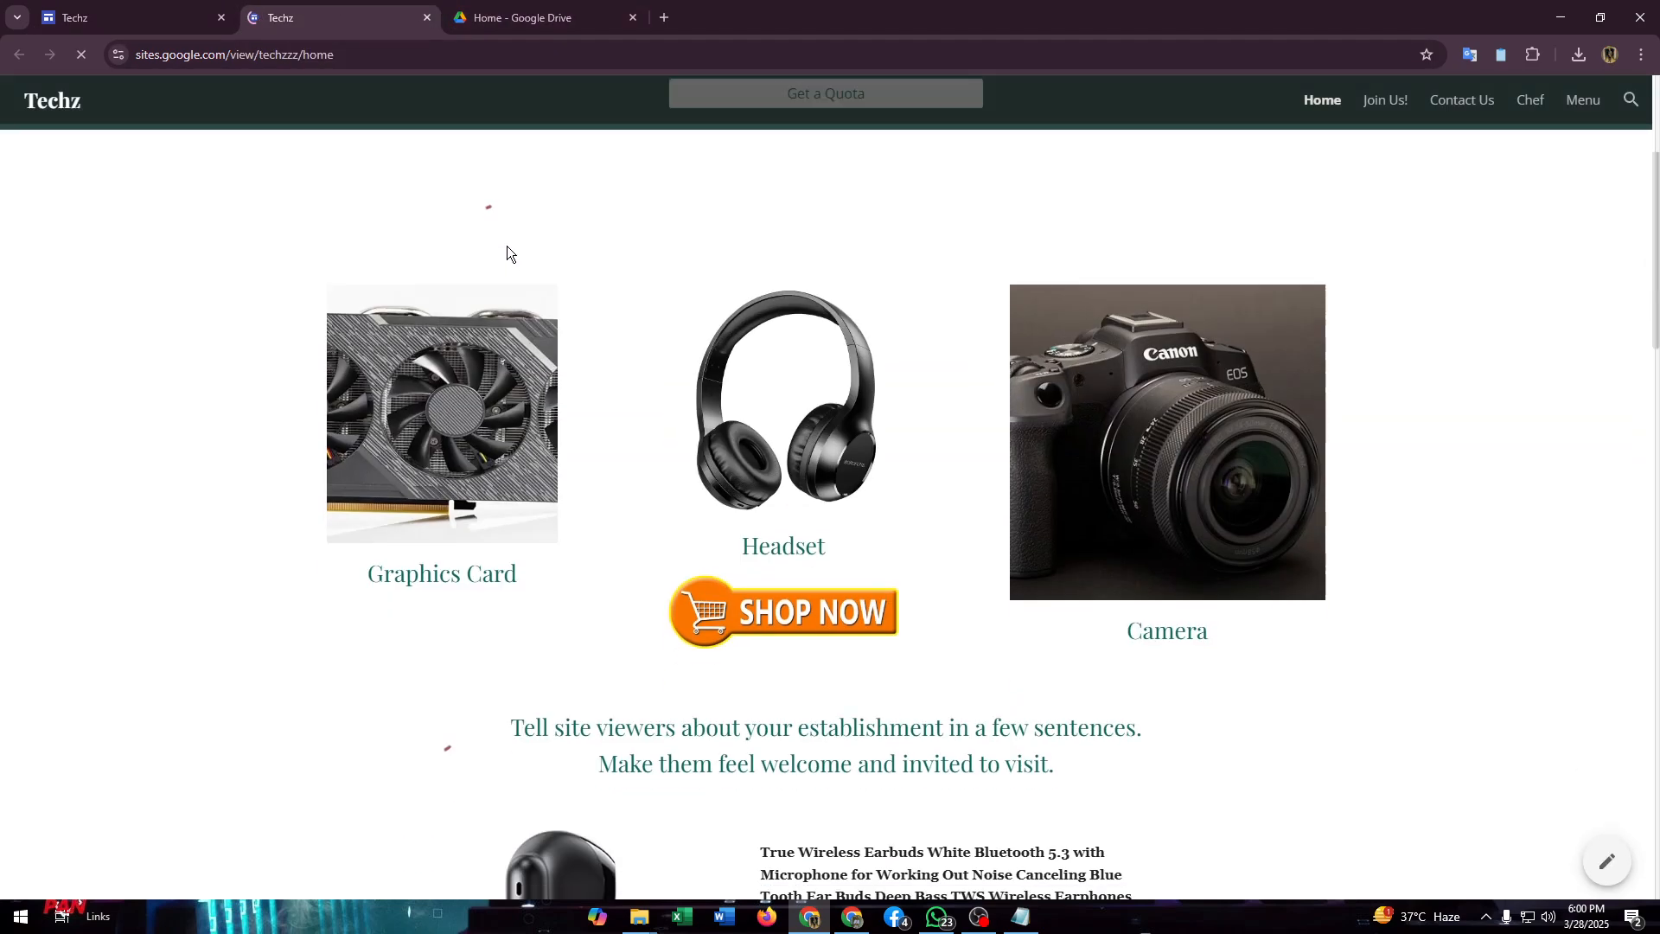
{"action": "scroll", "coordinate": [505, 241], "scroll_direction": "down", "scroll_amount": 9}
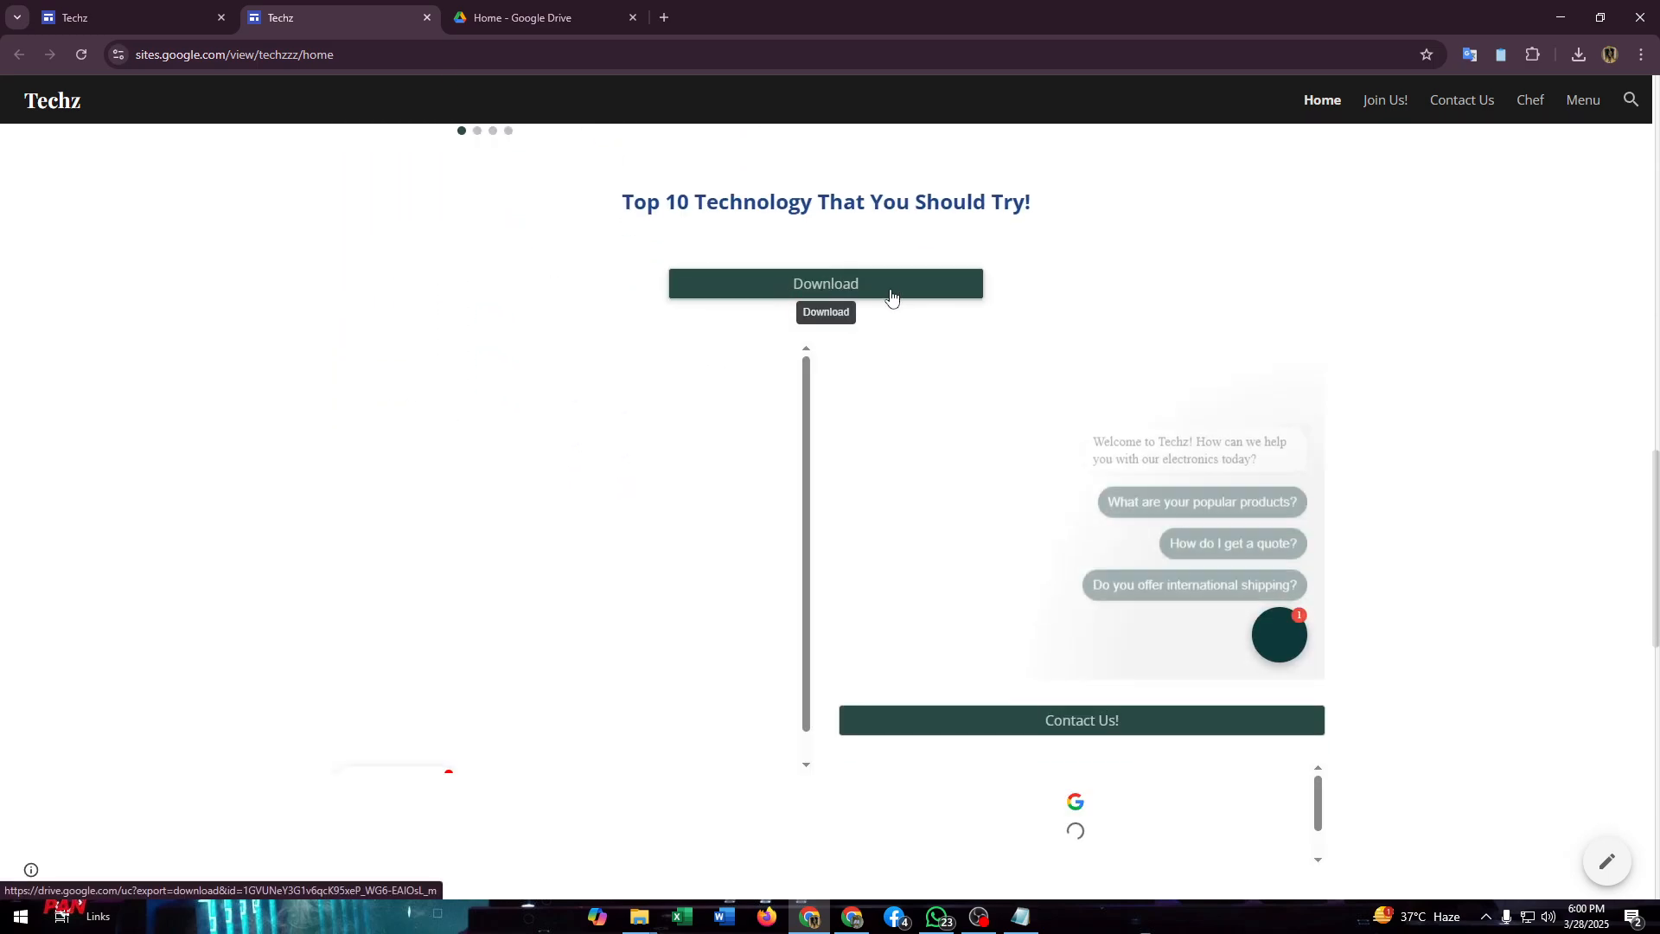
{"action": "left_click", "coordinate": [837, 284]}
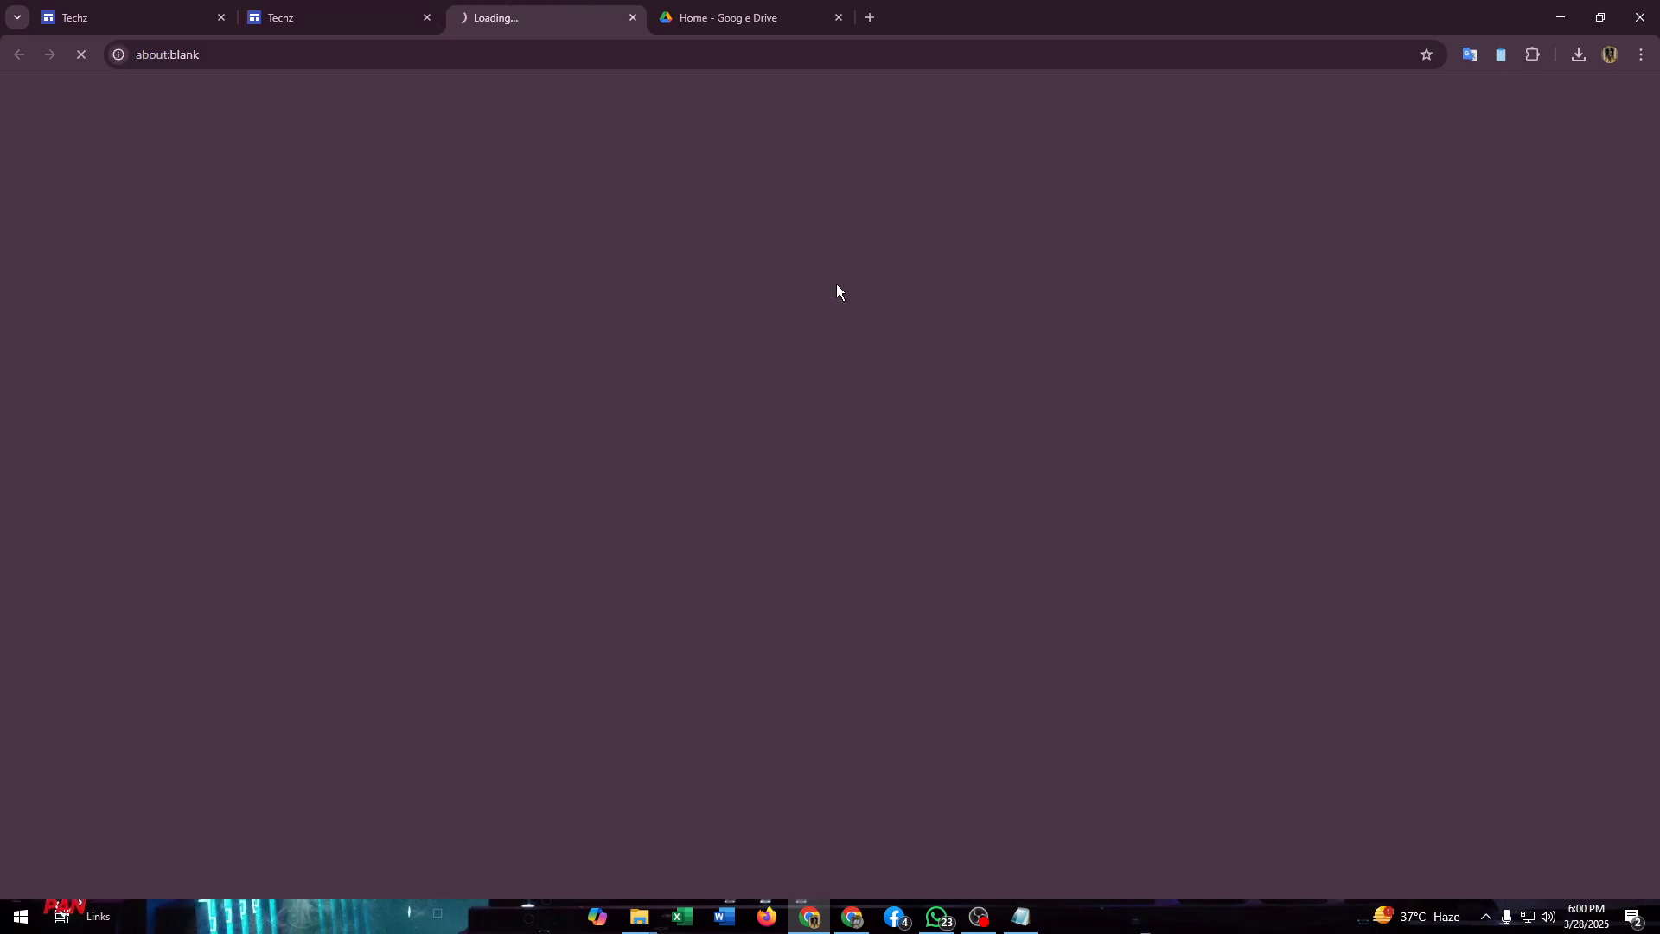